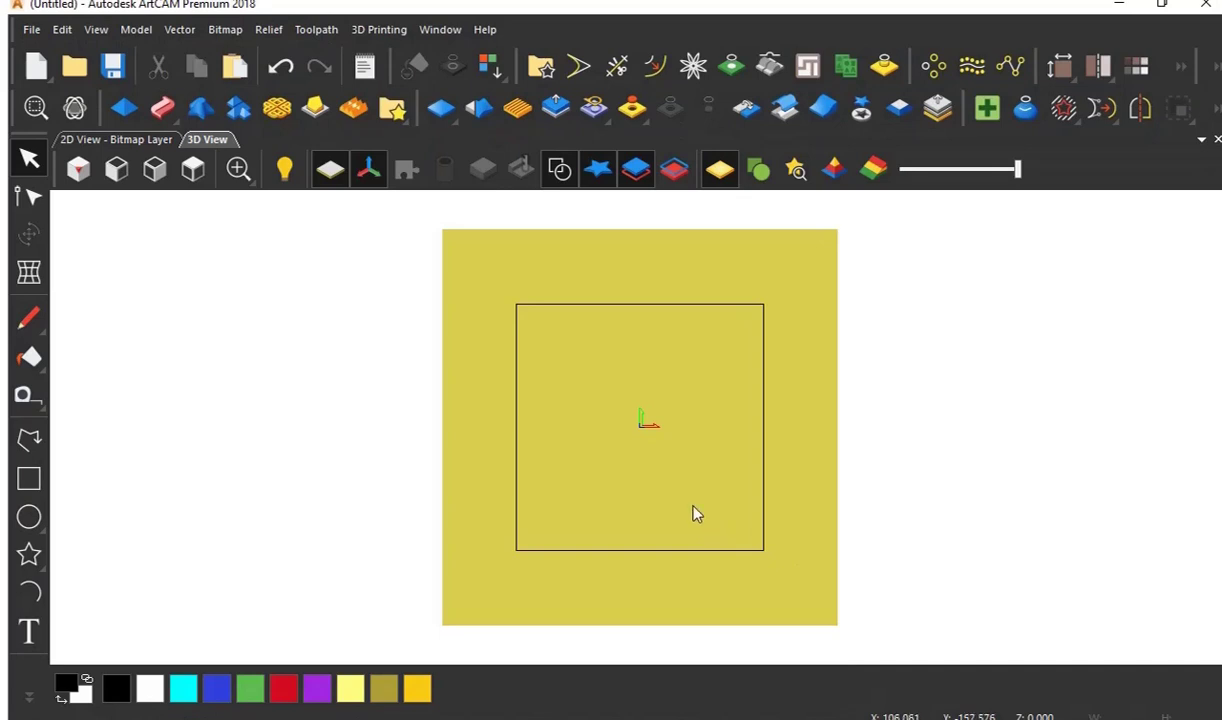
- Examine the size, origin, move, rotate and shear settings of the square vector, leaving it unchanged and deselected
{"action": "scroll", "coordinate": [633, 368], "scroll_direction": "up", "scroll_amount": 1}
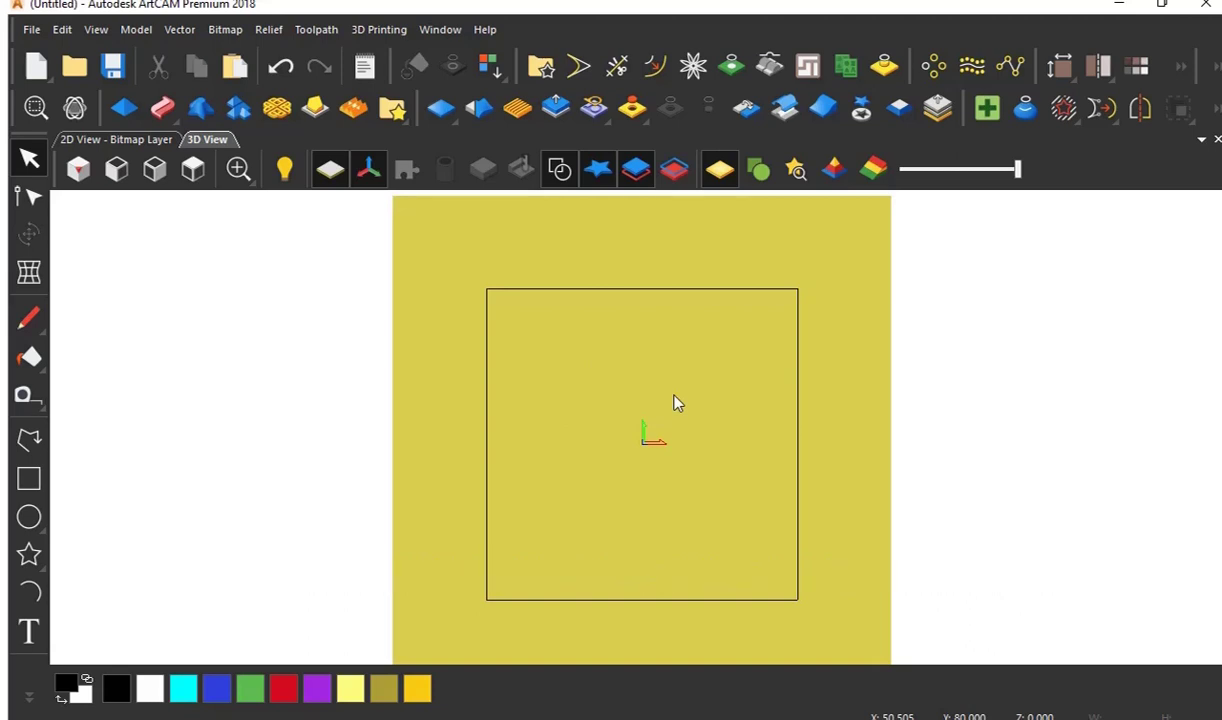
{"action": "scroll", "coordinate": [663, 390], "scroll_direction": "up", "scroll_amount": 1}
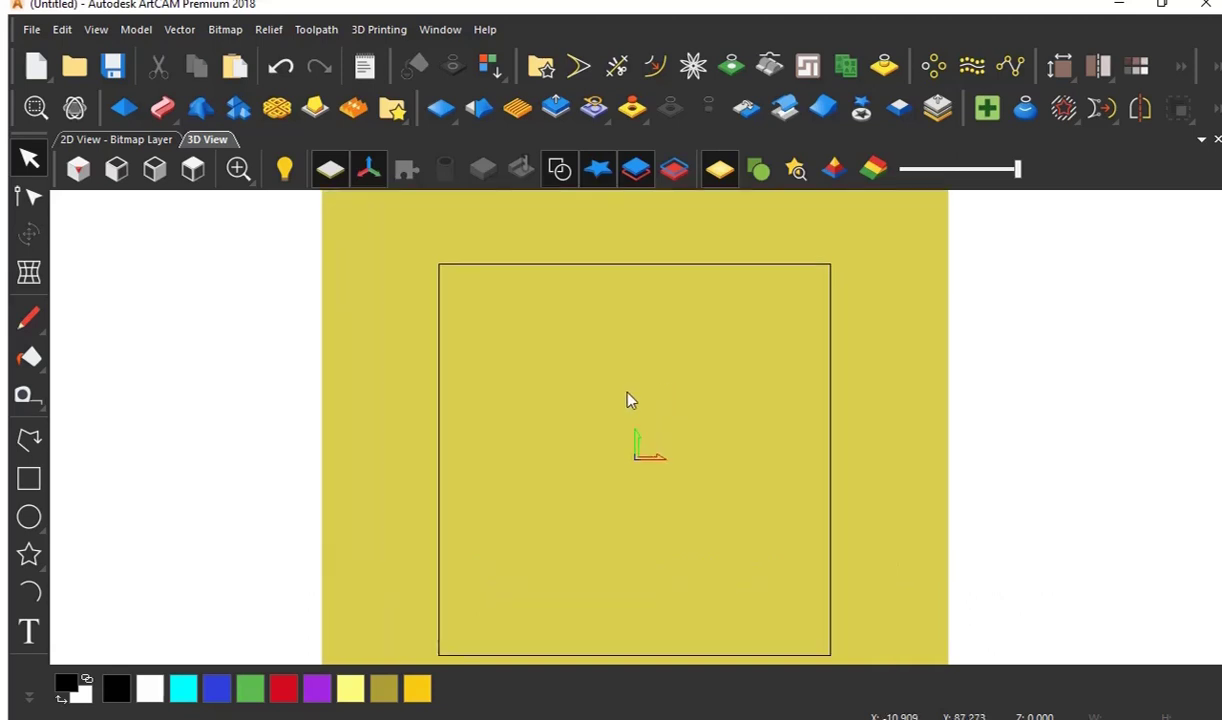
{"action": "scroll", "coordinate": [643, 427], "scroll_direction": "down", "scroll_amount": 2}
{"action": "scroll", "coordinate": [645, 428], "scroll_direction": "up", "scroll_amount": 2}
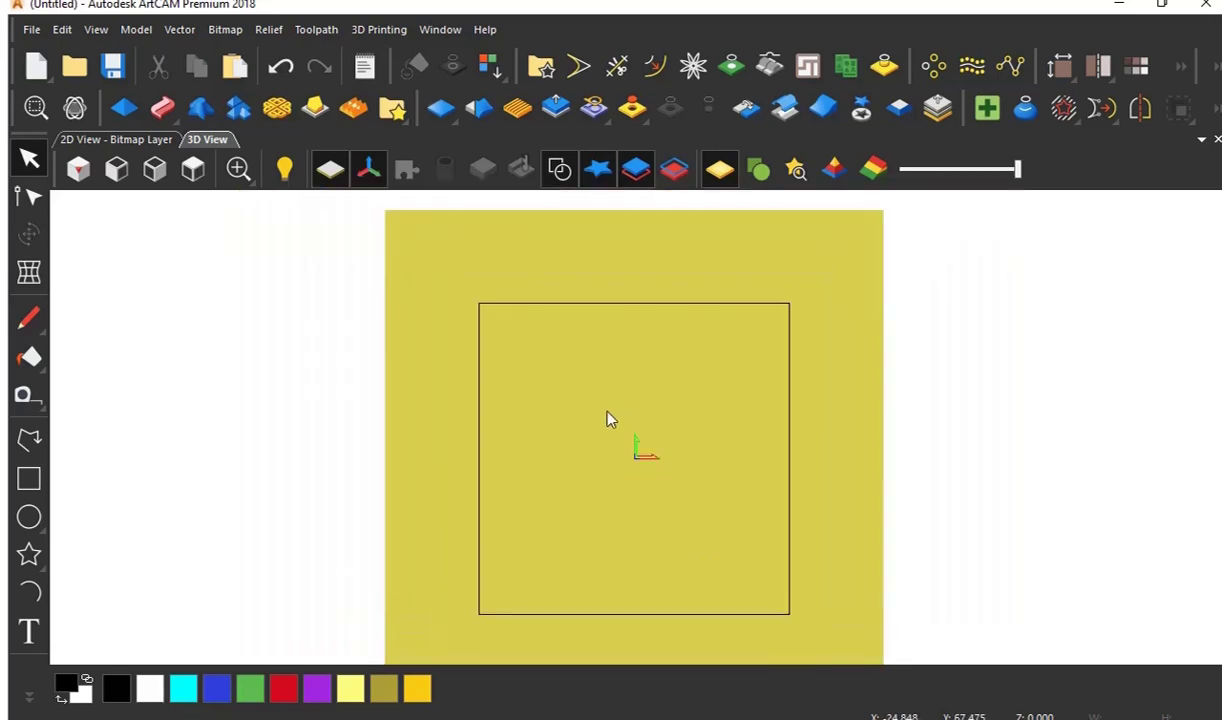
{"action": "scroll", "coordinate": [608, 417], "scroll_direction": "down", "scroll_amount": 1}
{"action": "left_click", "coordinate": [595, 304]}
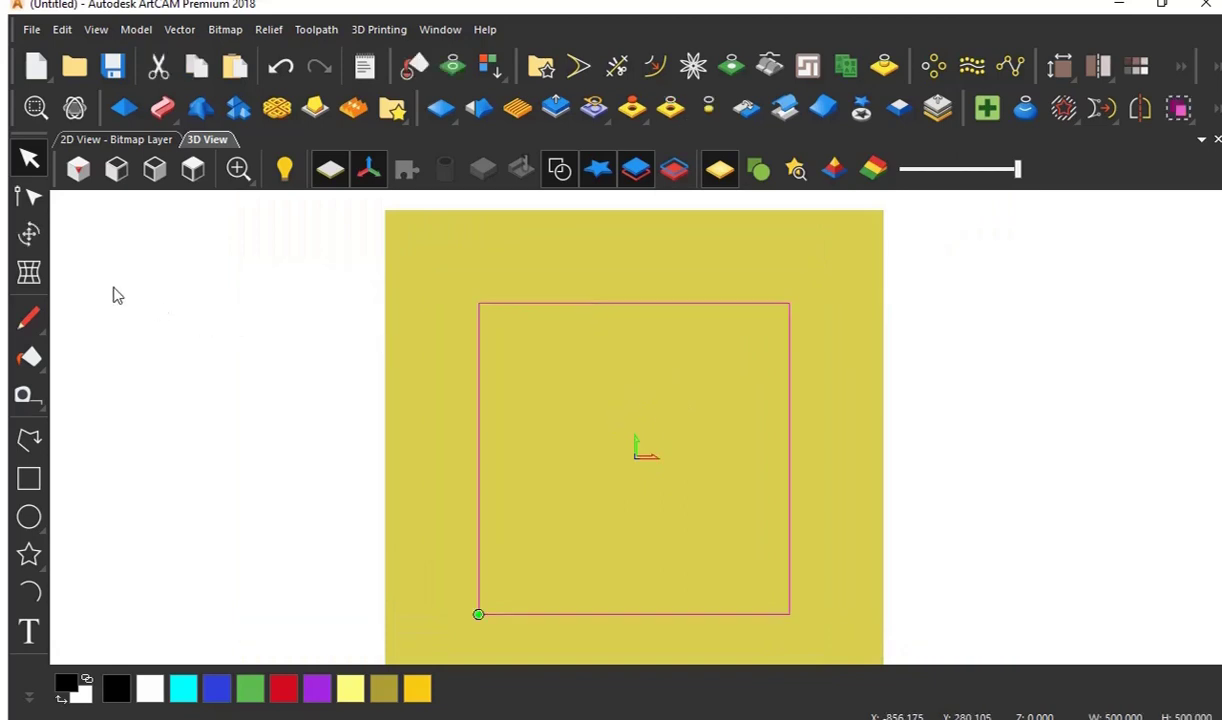
{"action": "left_click", "coordinate": [29, 235]}
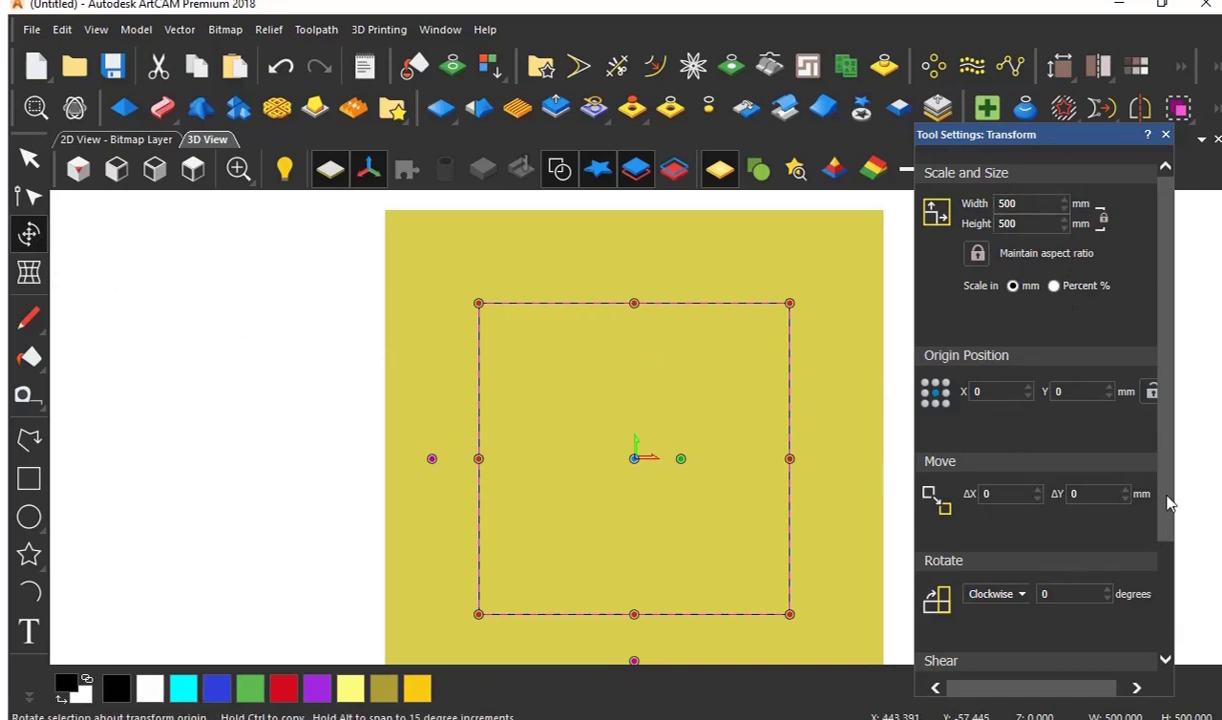
{"action": "scroll", "coordinate": [1170, 503], "scroll_direction": "down", "scroll_amount": 2}
{"action": "scroll", "coordinate": [1173, 540], "scroll_direction": "down", "scroll_amount": 2}
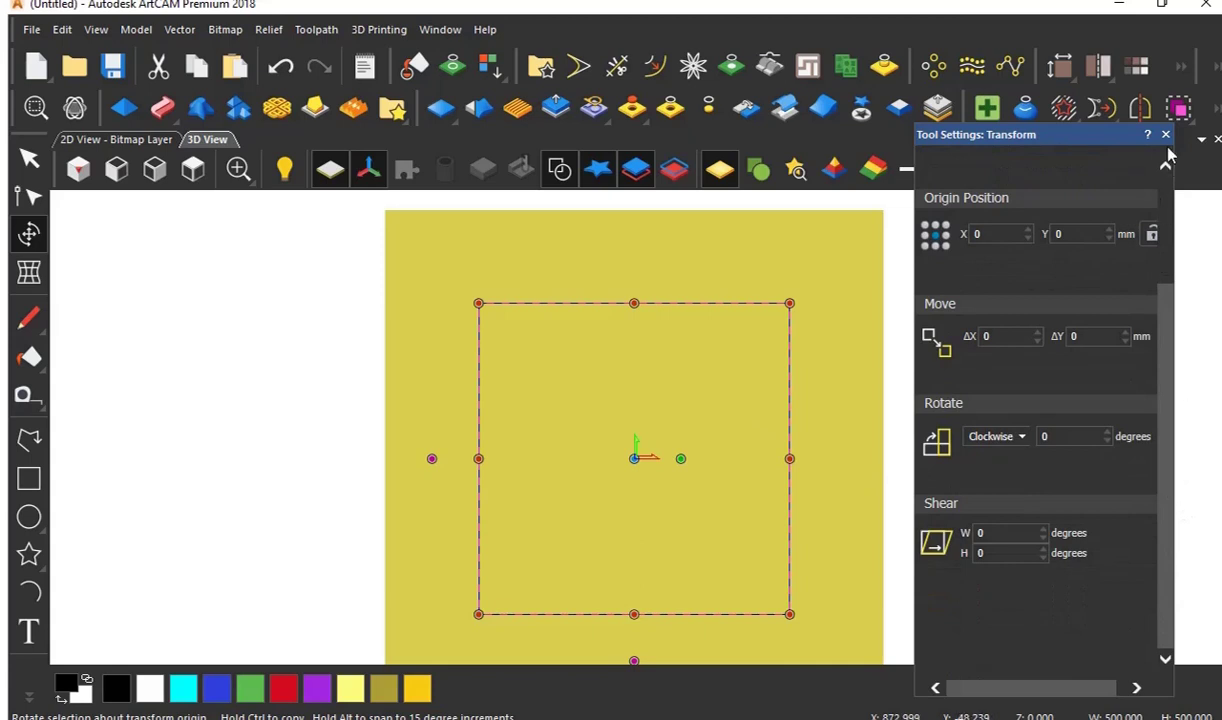
{"action": "left_click", "coordinate": [1166, 135]}
{"action": "left_click", "coordinate": [690, 348]}
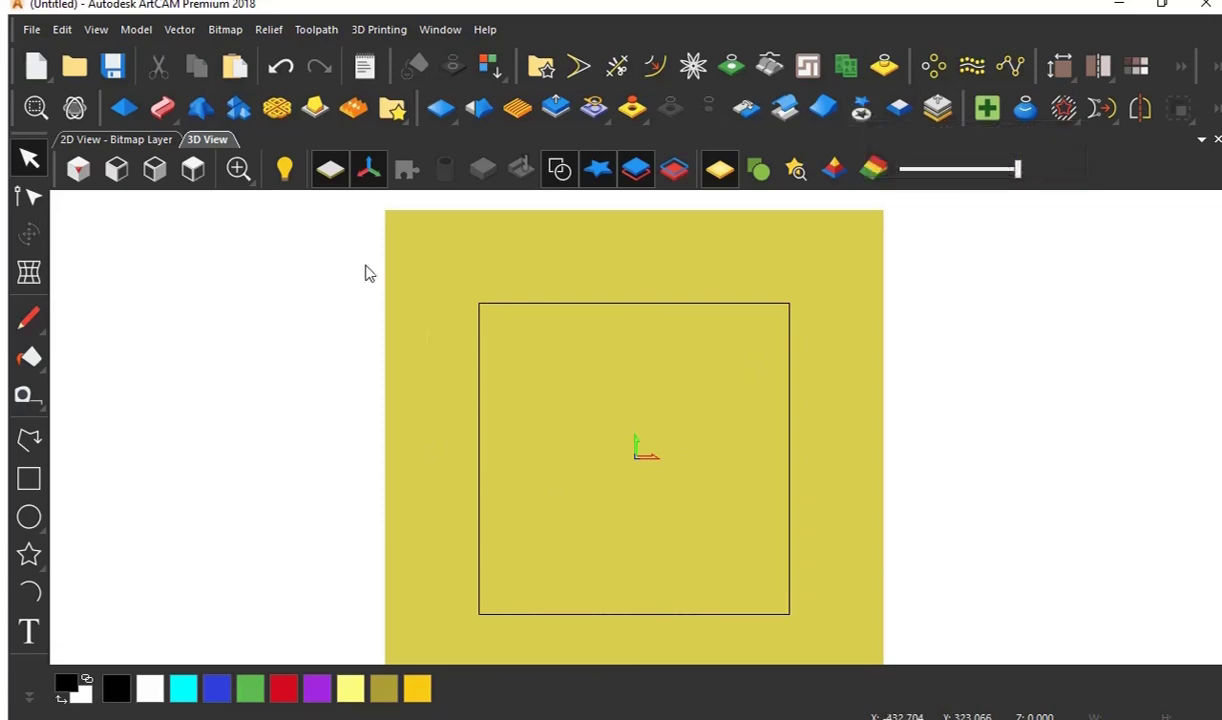
- Insert the square floral relief whose name starts with sdbot582 from the NewdesinesCam18 relief clipart library, and close the library
{"action": "left_click", "coordinate": [393, 110]}
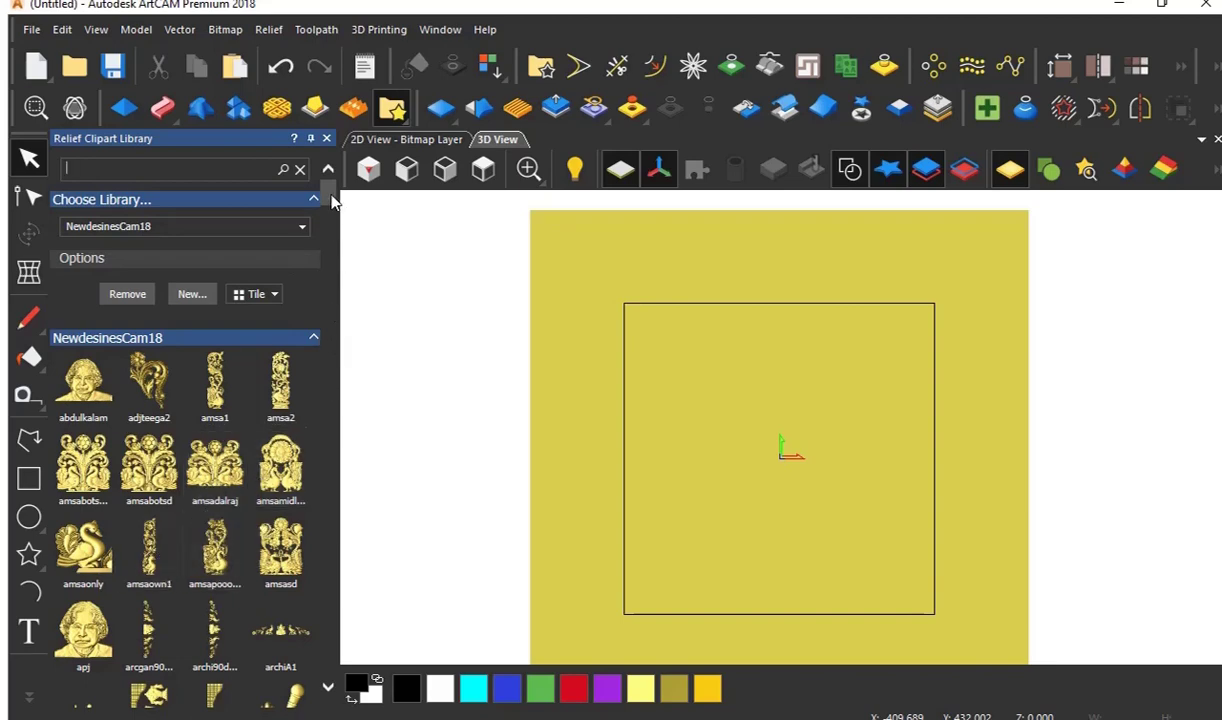
{"action": "left_click_drag", "start_coordinate": [329, 193], "coordinate": [342, 565]}
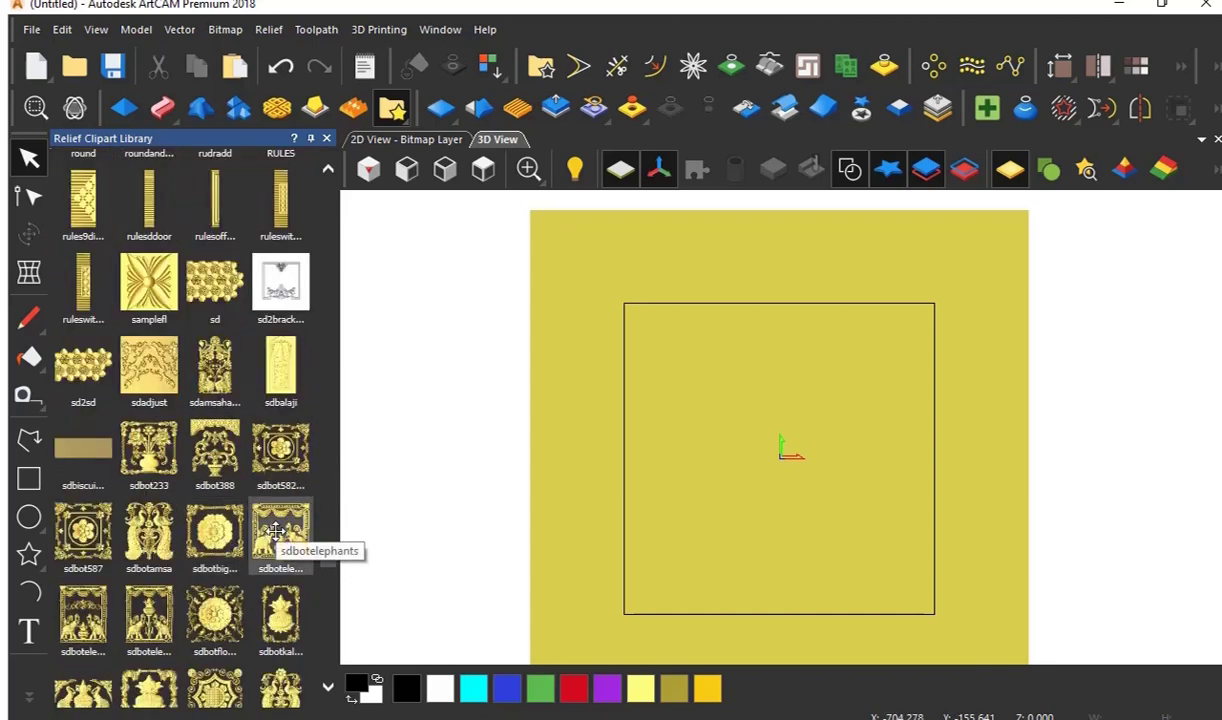
{"action": "double_click", "coordinate": [294, 457]}
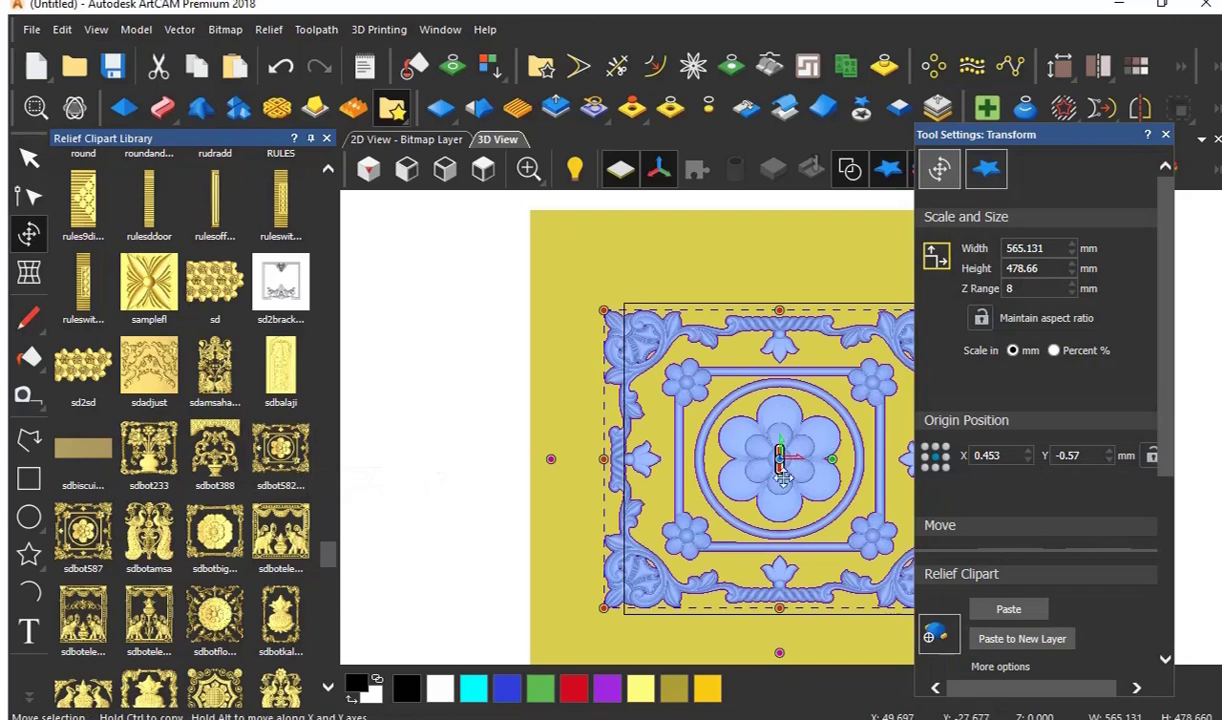
{"action": "scroll", "coordinate": [779, 456], "scroll_direction": "down", "scroll_amount": 2}
{"action": "scroll", "coordinate": [806, 443], "scroll_direction": "up", "scroll_amount": 1}
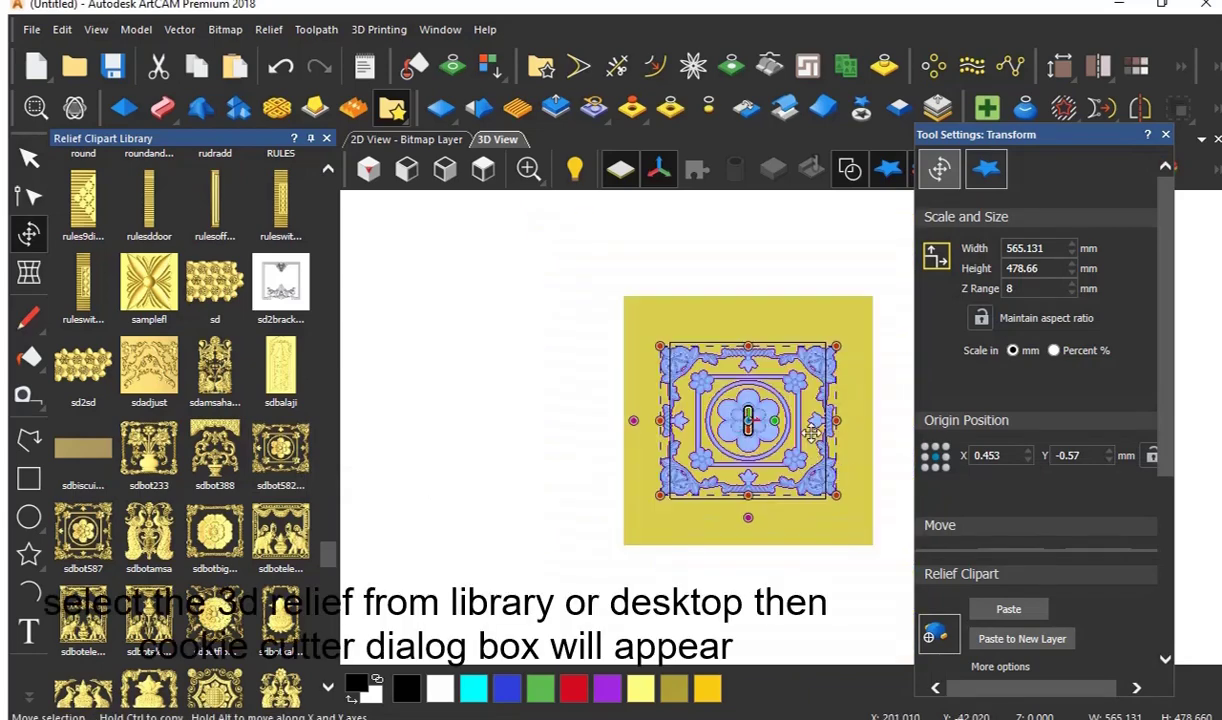
{"action": "scroll", "coordinate": [797, 390], "scroll_direction": "up", "scroll_amount": 1}
{"action": "scroll", "coordinate": [797, 390], "scroll_direction": "up", "scroll_amount": 1}
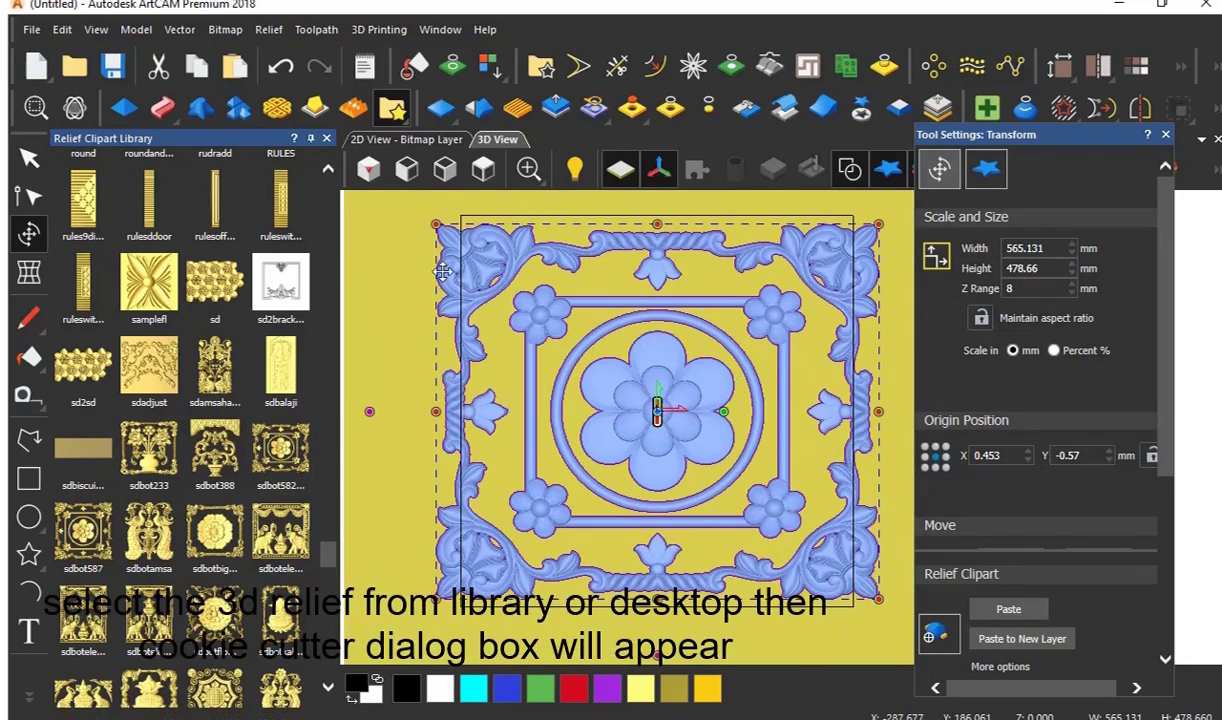
{"action": "left_click", "coordinate": [326, 138]}
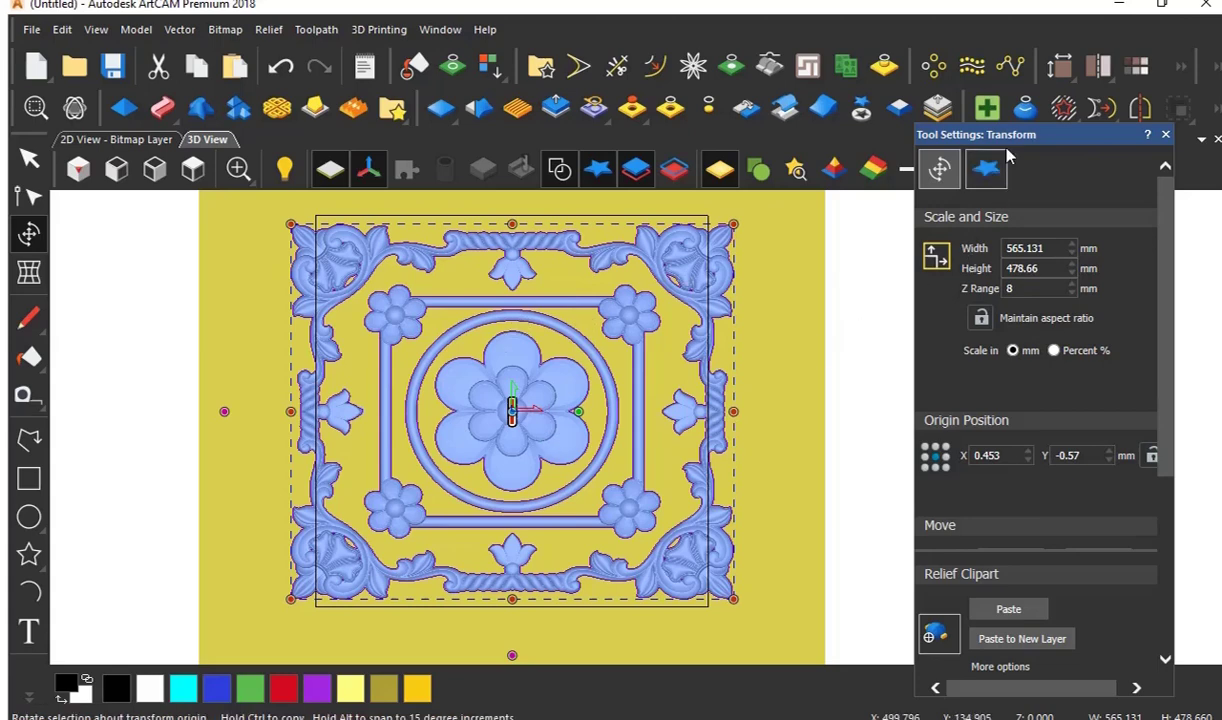
- Review the inserted relief's scale, origin, move, rotate, shear and paste options
{"action": "left_click_drag", "start_coordinate": [1010, 127], "coordinate": [1018, 59]}
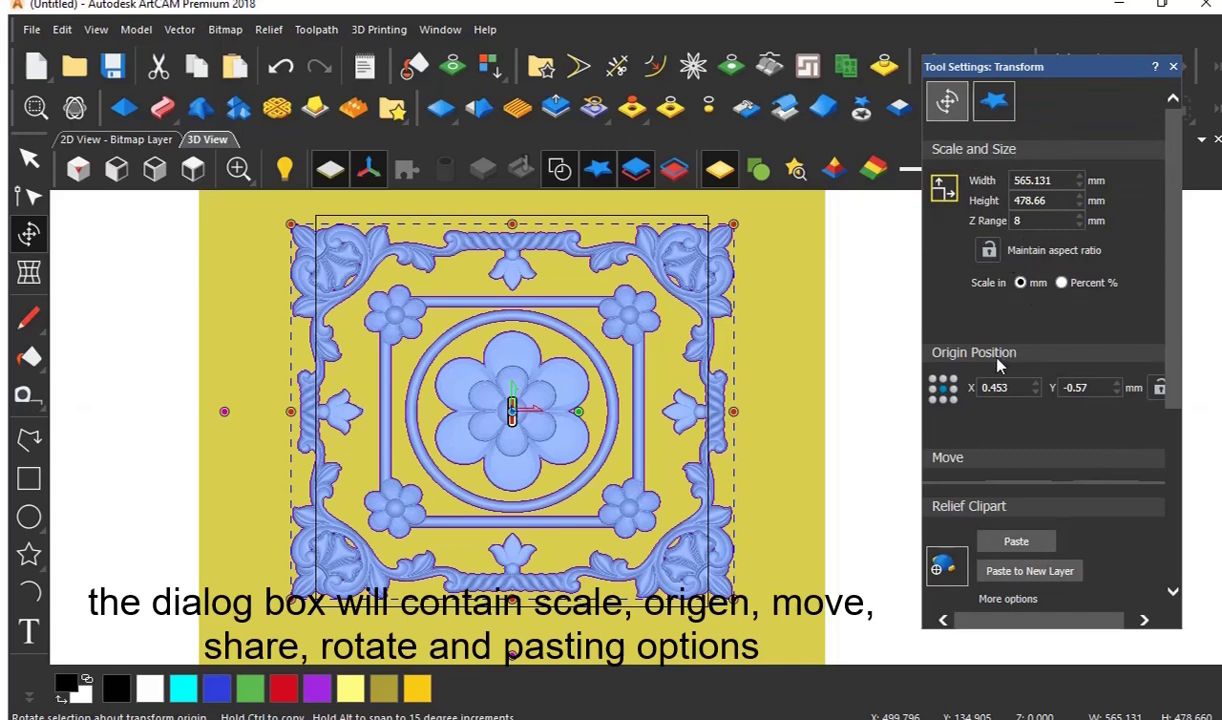
{"action": "left_click_drag", "start_coordinate": [1178, 286], "coordinate": [1177, 386]}
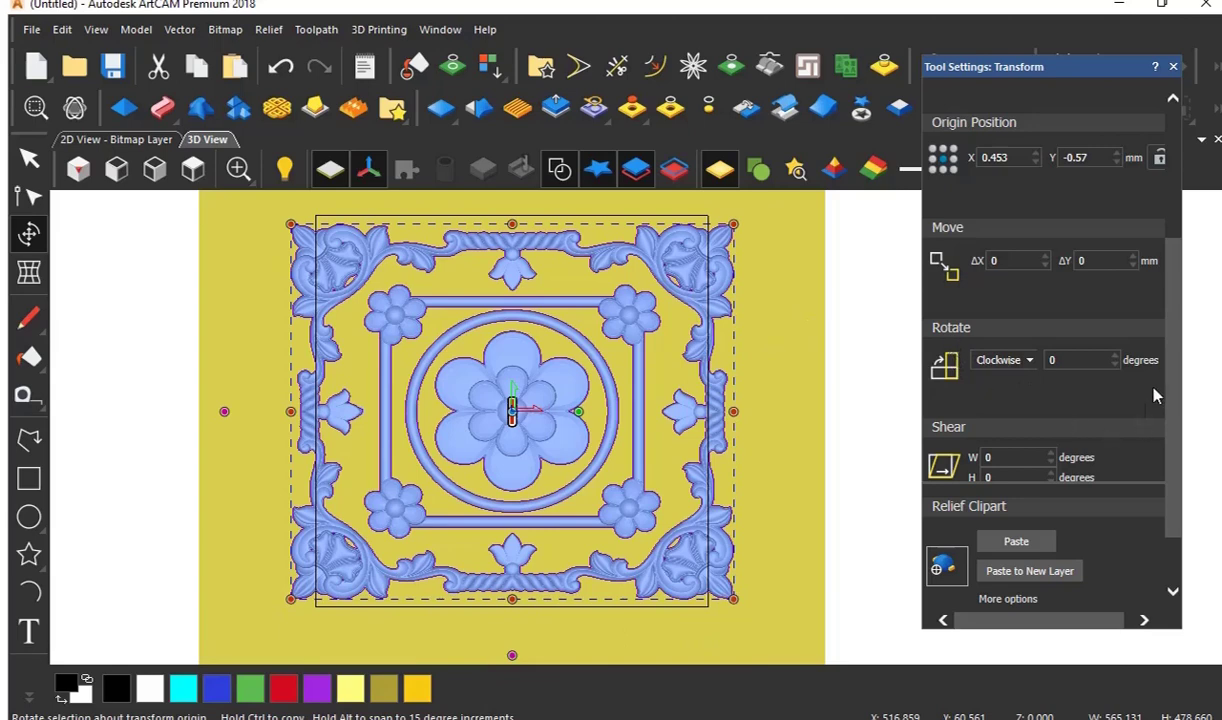
{"action": "left_click_drag", "start_coordinate": [1177, 374], "coordinate": [1178, 423]}
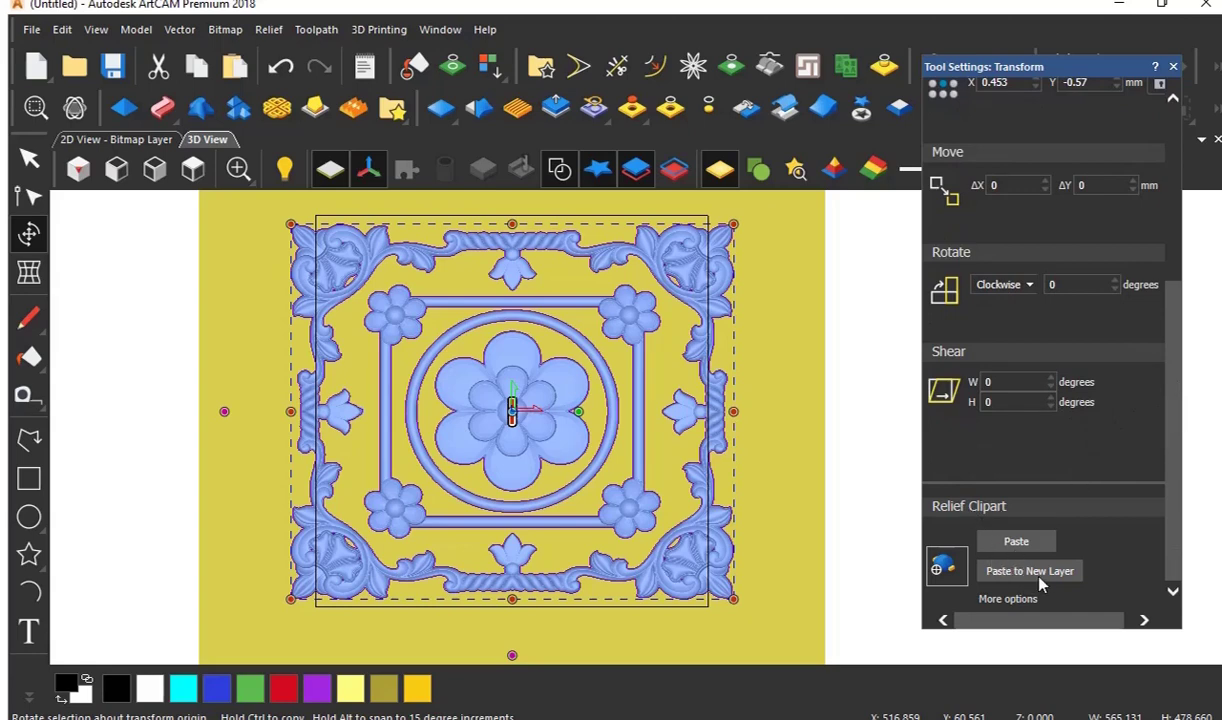
{"action": "left_click_drag", "start_coordinate": [1175, 524], "coordinate": [1178, 284]}
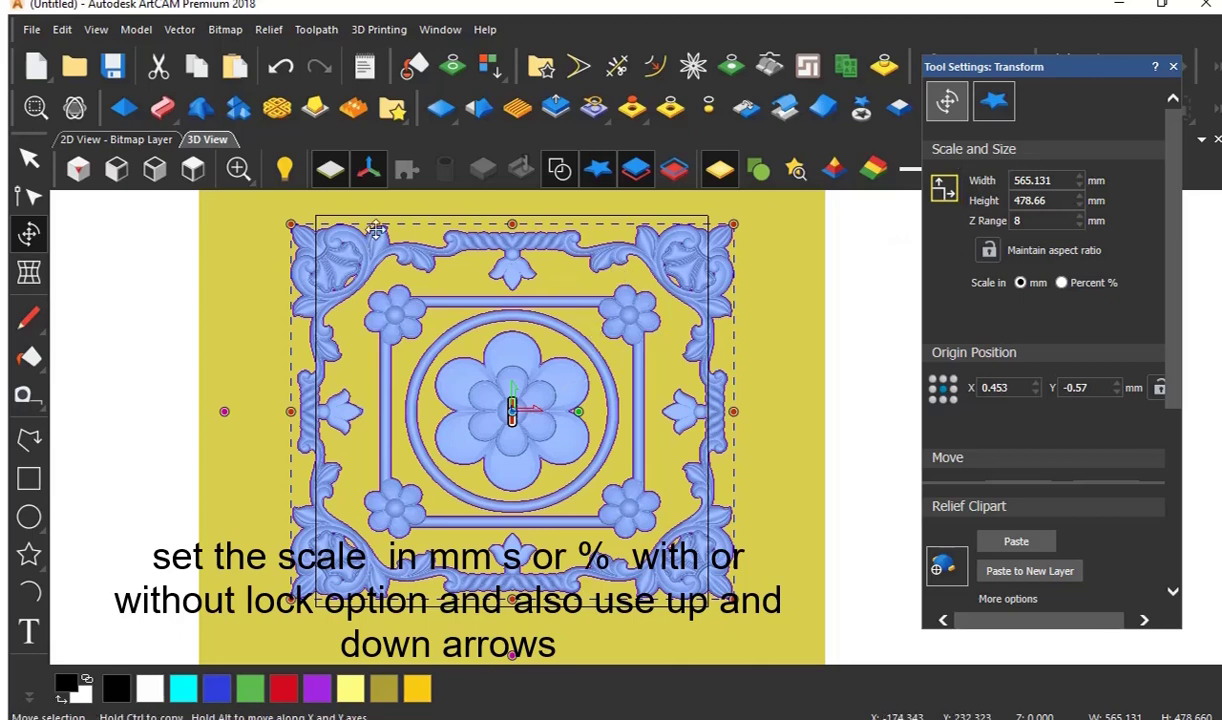
{"action": "scroll", "coordinate": [358, 226], "scroll_direction": "up", "scroll_amount": 1}
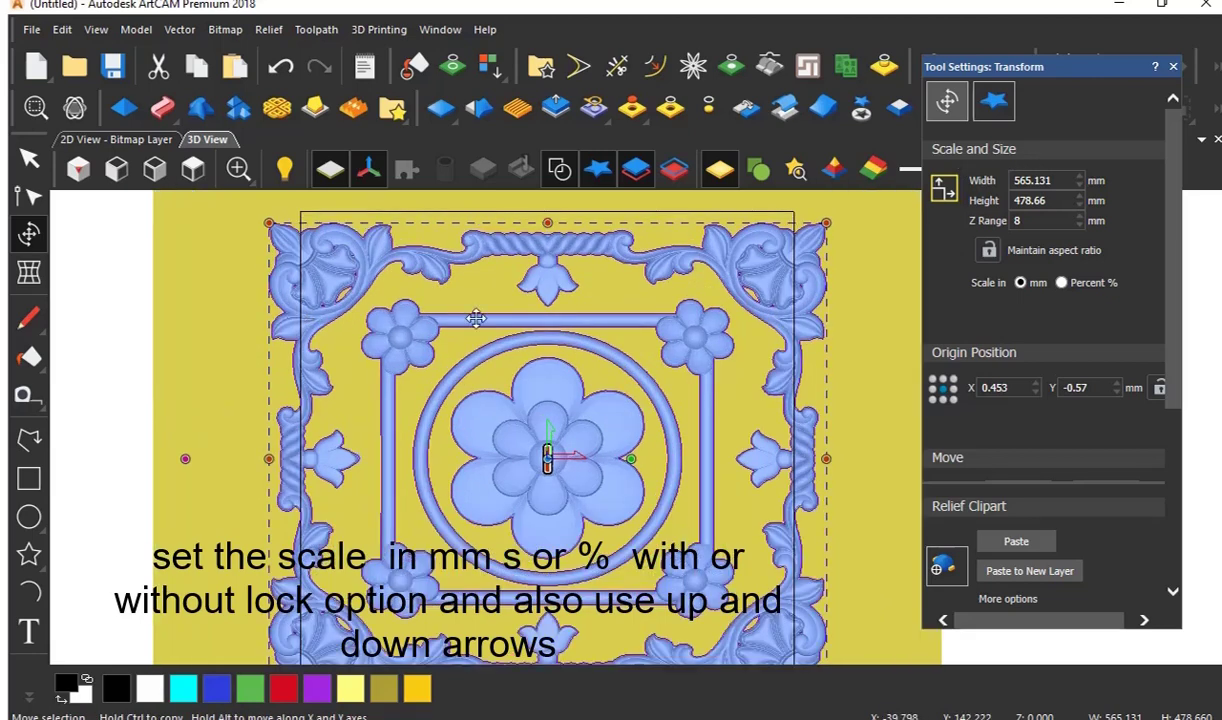
{"action": "scroll", "coordinate": [588, 306], "scroll_direction": "down", "scroll_amount": 2}
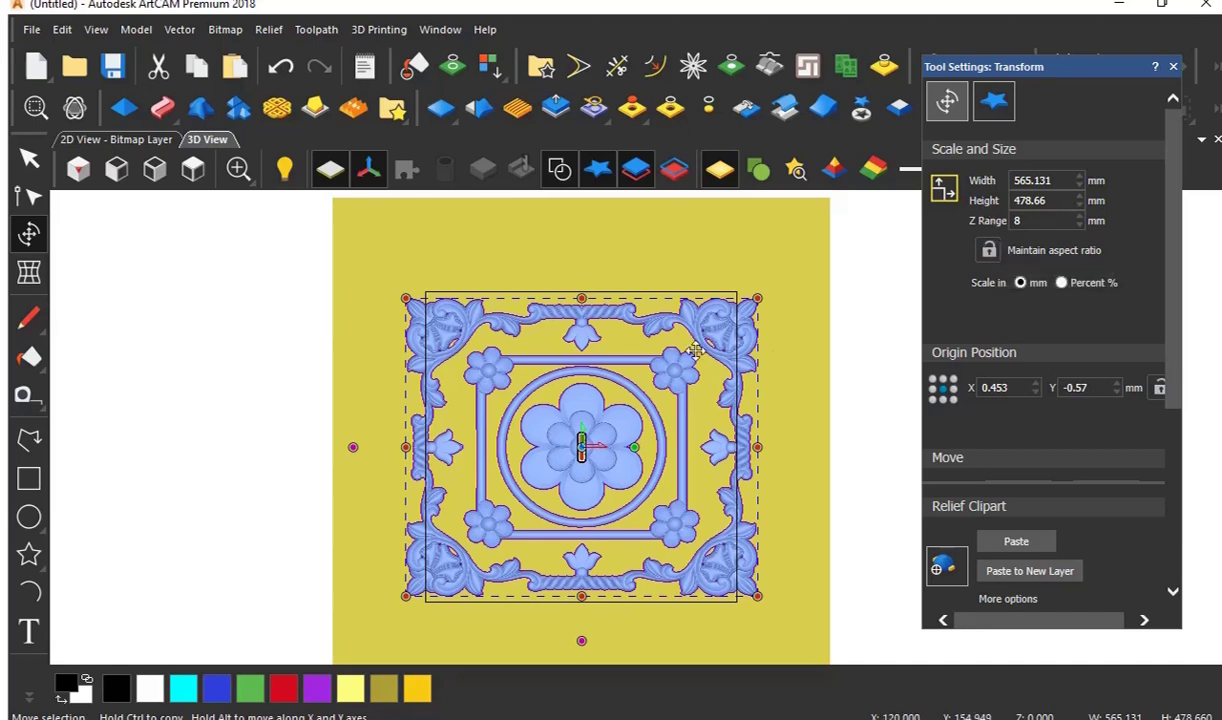
- Reduce the relief's width to 519.131 mm without keeping its proportions
{"action": "left_click", "coordinate": [1080, 187]}
{"action": "left_click", "coordinate": [1080, 187]}
{"action": "left_click", "coordinate": [1080, 187]}
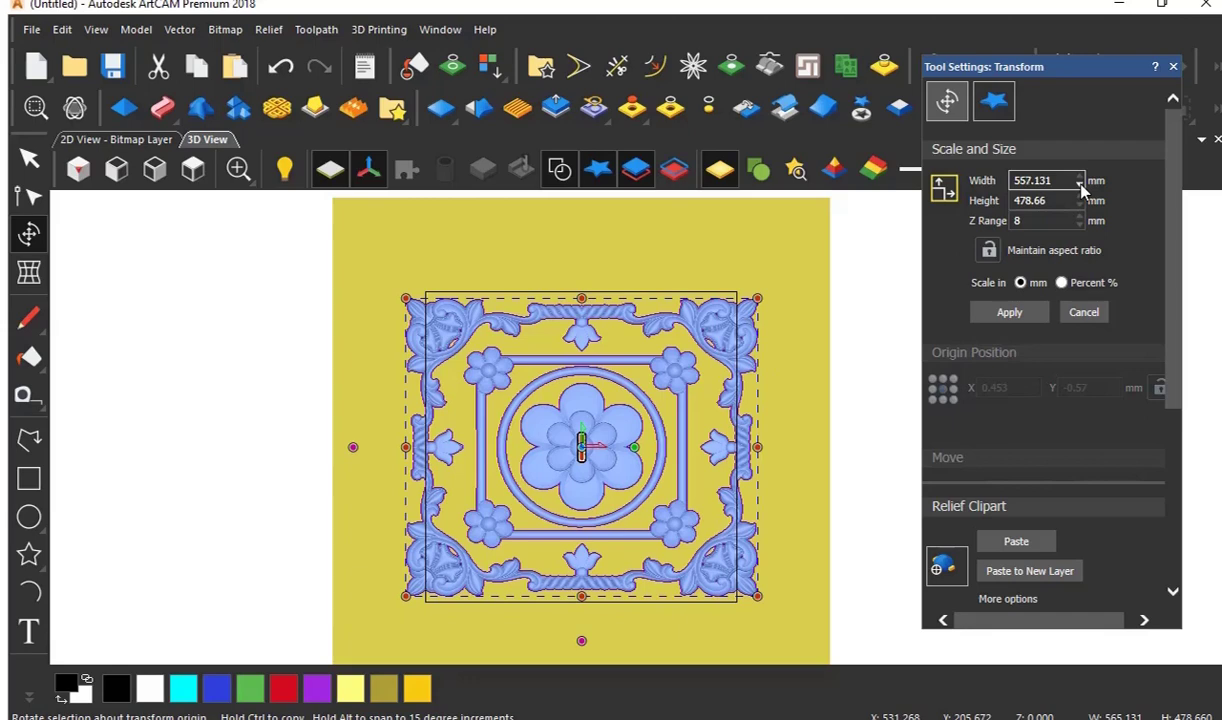
{"action": "left_click", "coordinate": [1080, 187]}
{"action": "left_click", "coordinate": [1080, 186]}
{"action": "left_click", "coordinate": [1044, 314]}
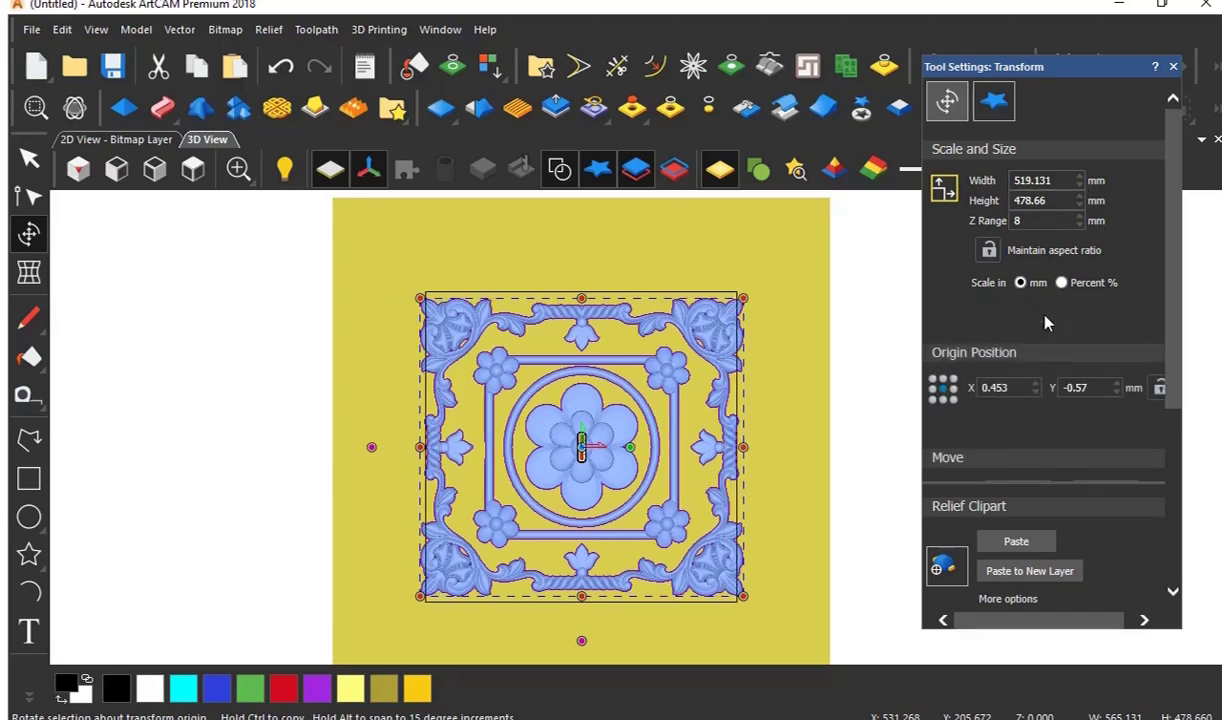
- Narrow the relief to a width of 488.131 mm so it fits inside the square vector
{"action": "left_click", "coordinate": [1080, 186]}
{"action": "left_click", "coordinate": [1080, 186]}
{"action": "left_click", "coordinate": [1080, 186]}
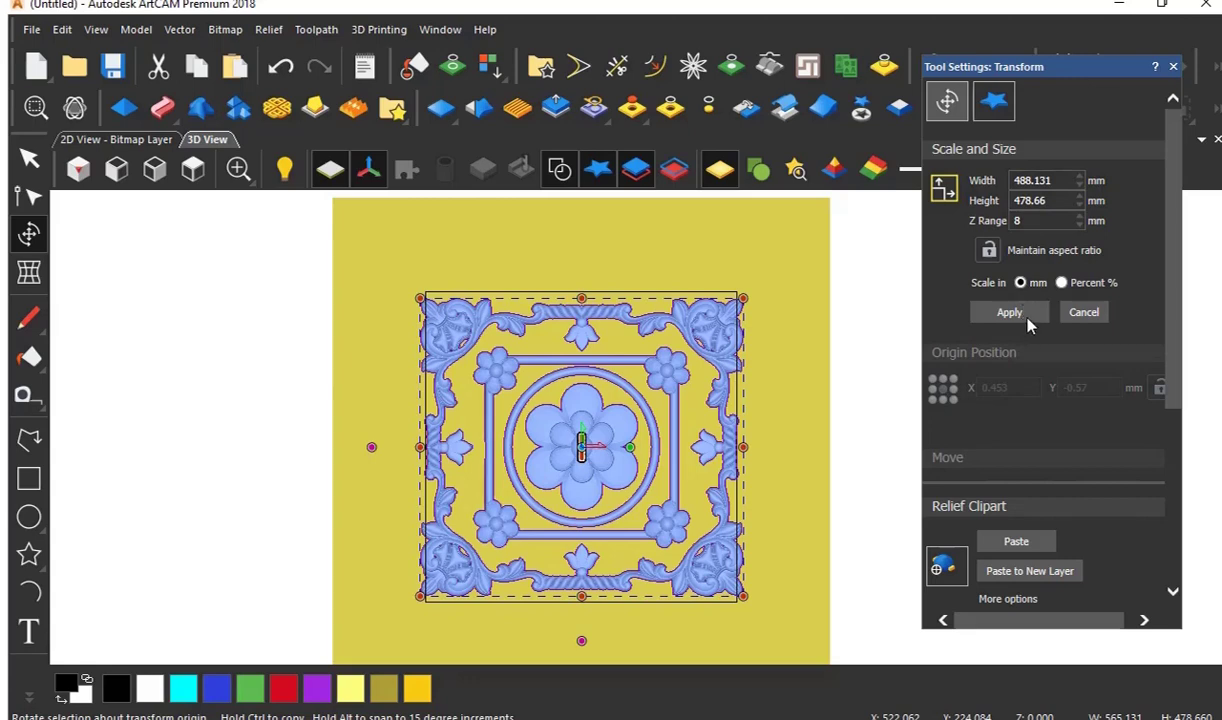
{"action": "left_click", "coordinate": [982, 306]}
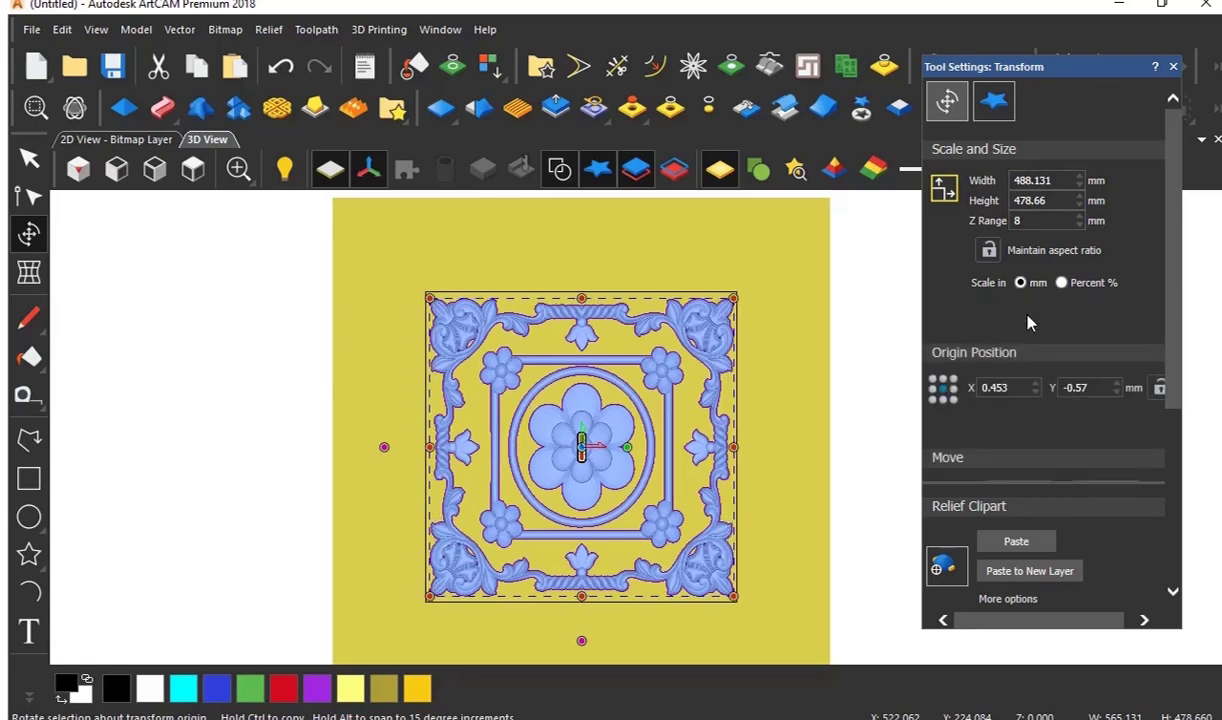
- Fine-tune the relief's width to 481.131 mm
{"action": "left_click", "coordinate": [1080, 186]}
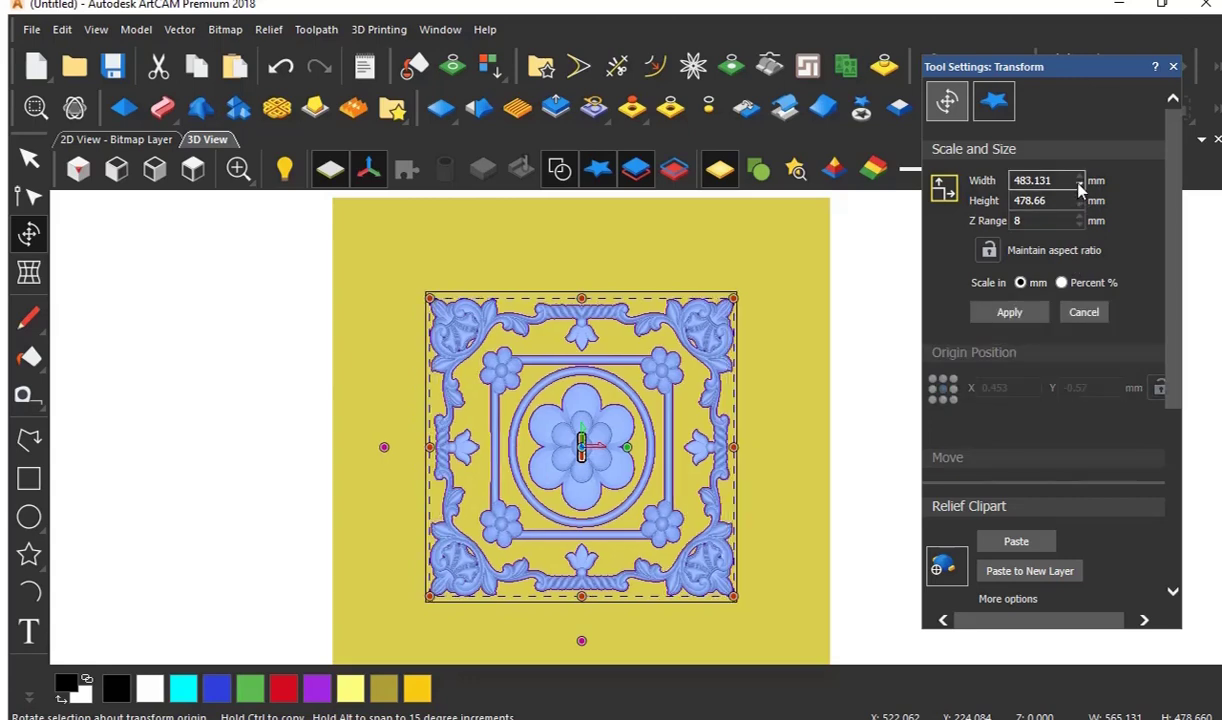
{"action": "left_click", "coordinate": [1079, 189]}
{"action": "left_click", "coordinate": [1079, 189]}
{"action": "left_click", "coordinate": [1020, 315]}
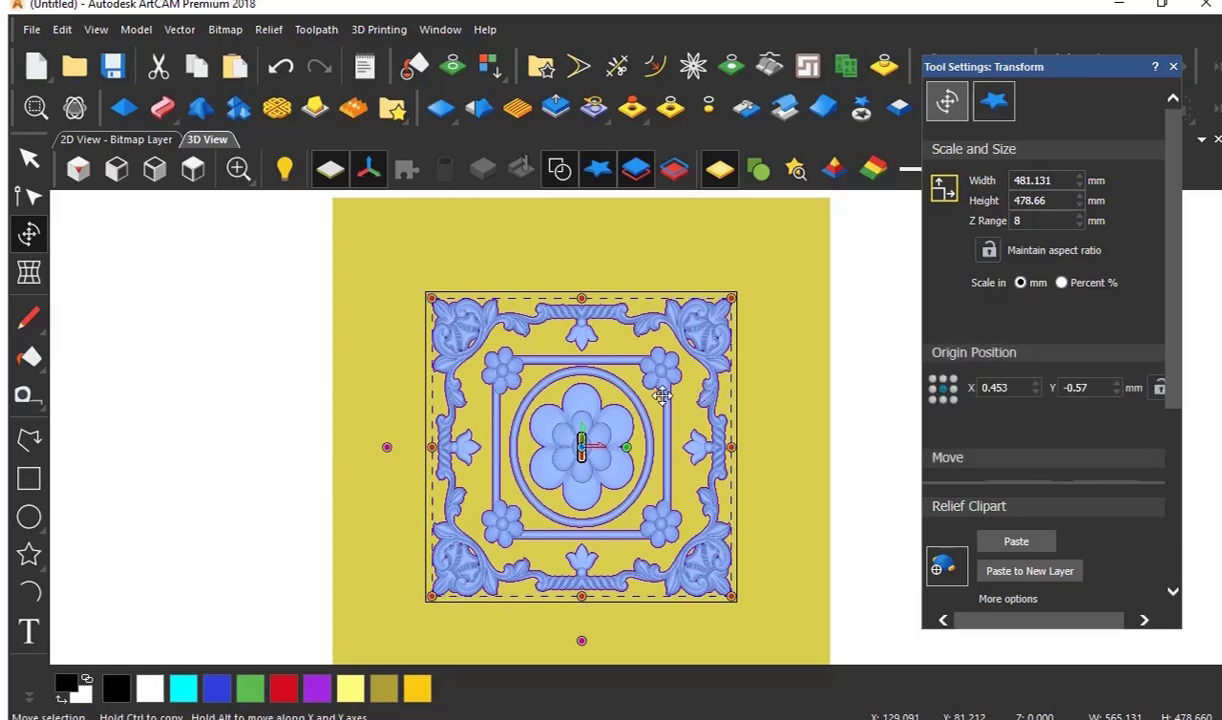
- Enlarge the relief's height to 523.66 mm, and bring it back down to 490.66 mm to fit the square vector
{"action": "scroll", "coordinate": [635, 380], "scroll_direction": "up", "scroll_amount": 1}
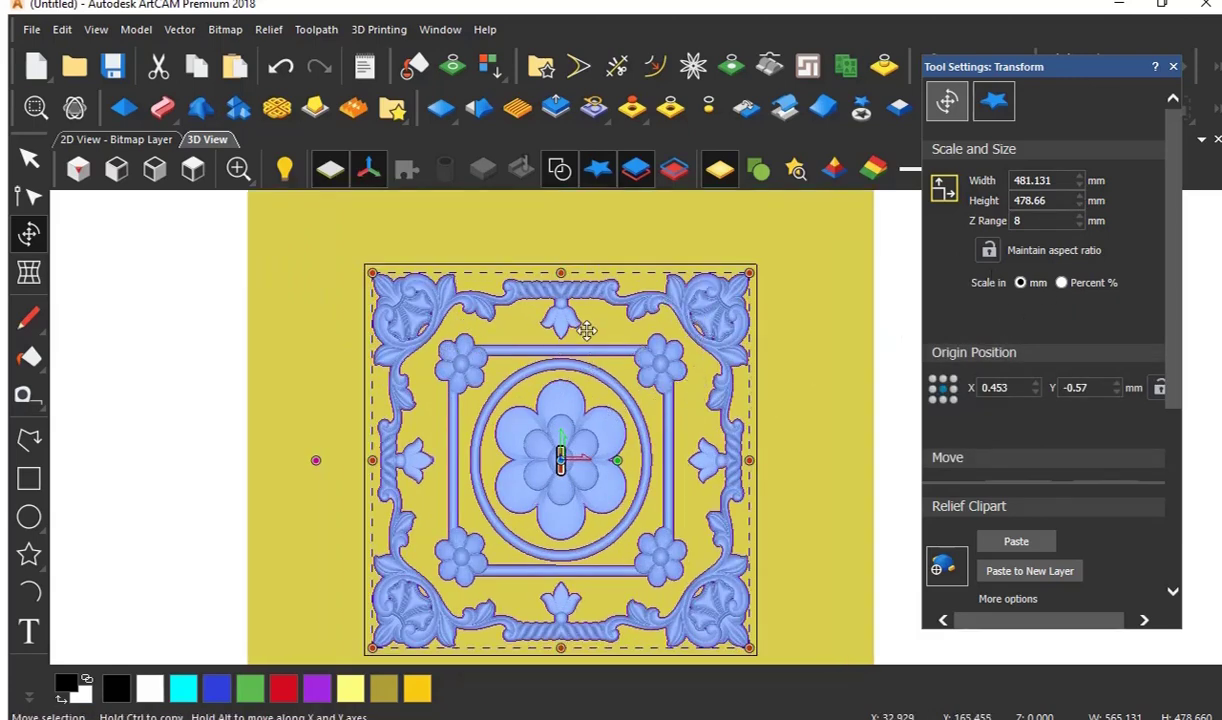
{"action": "left_click", "coordinate": [1080, 196]}
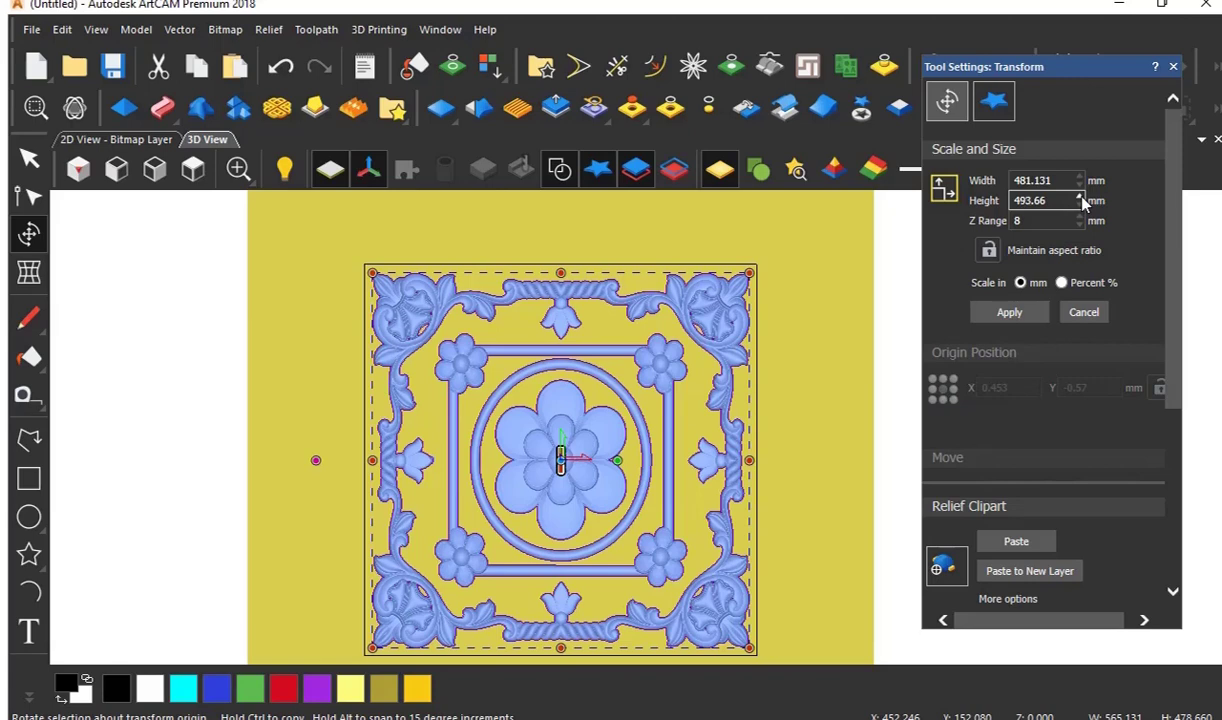
{"action": "left_click", "coordinate": [1080, 196]}
{"action": "left_click", "coordinate": [1080, 196]}
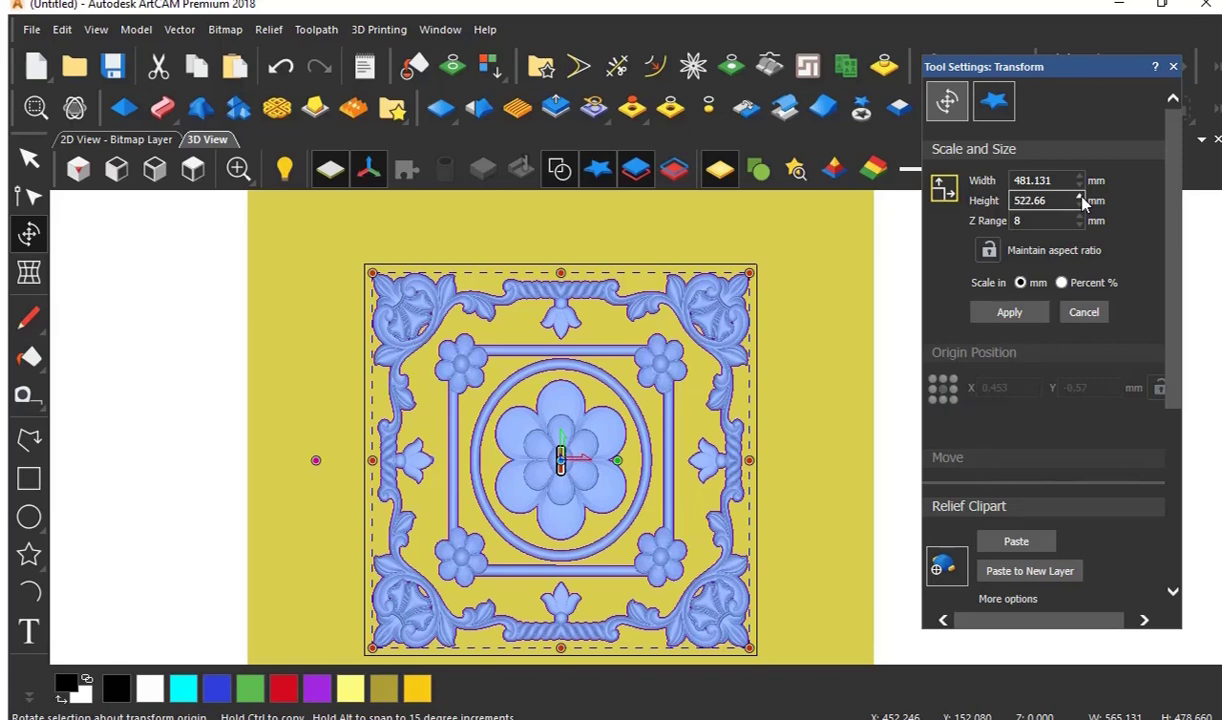
{"action": "left_click", "coordinate": [1012, 313]}
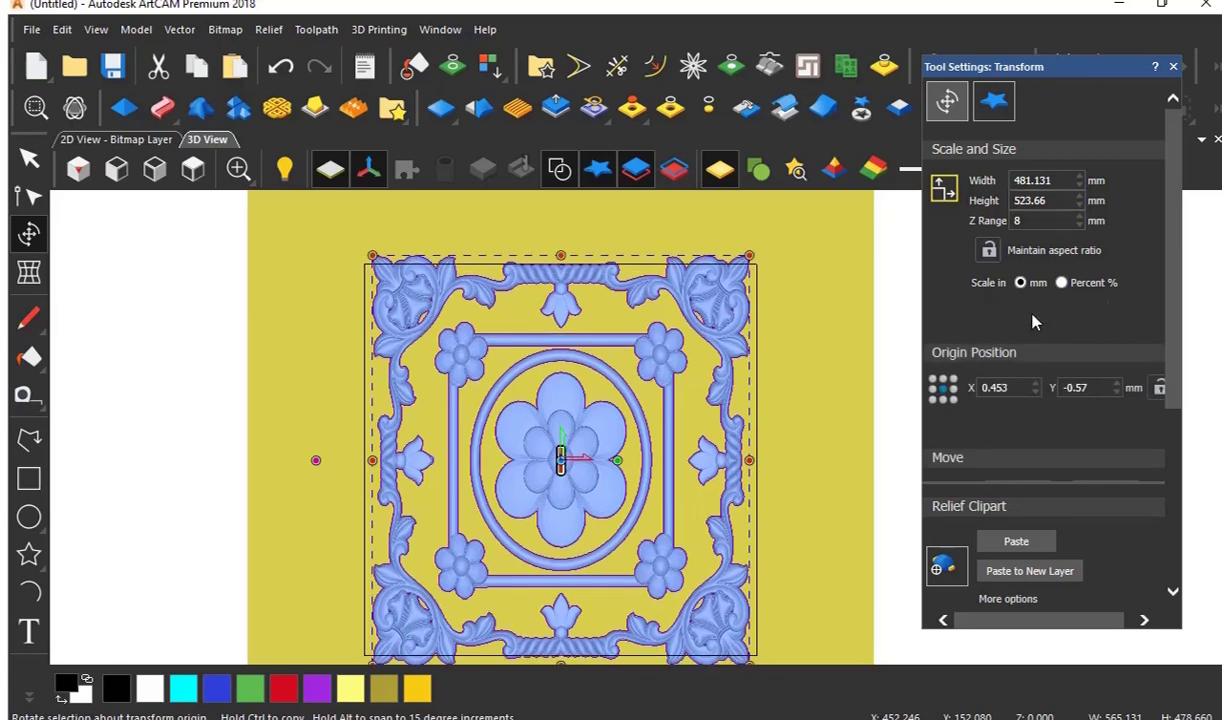
{"action": "left_click", "coordinate": [1080, 205]}
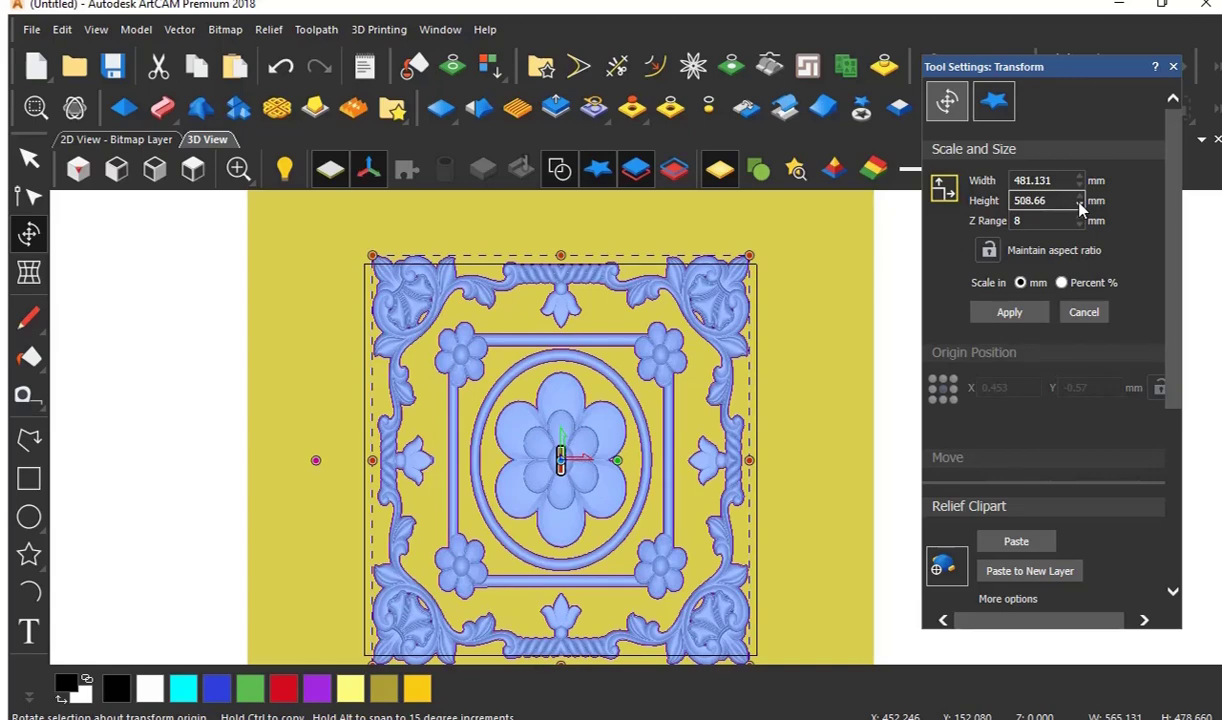
{"action": "left_click", "coordinate": [1011, 311]}
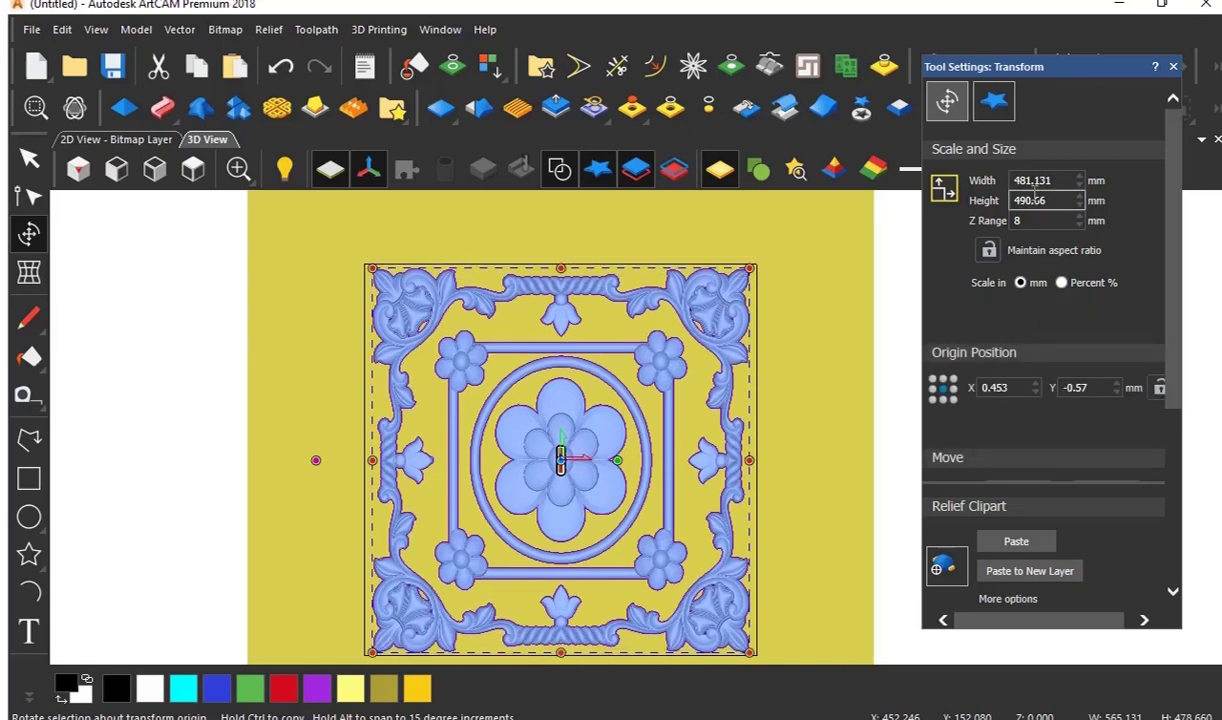
- Set the relief's Z range to 10 mm
{"action": "left_click", "coordinate": [1012, 178]}
{"action": "double_click", "coordinate": [1012, 178]}
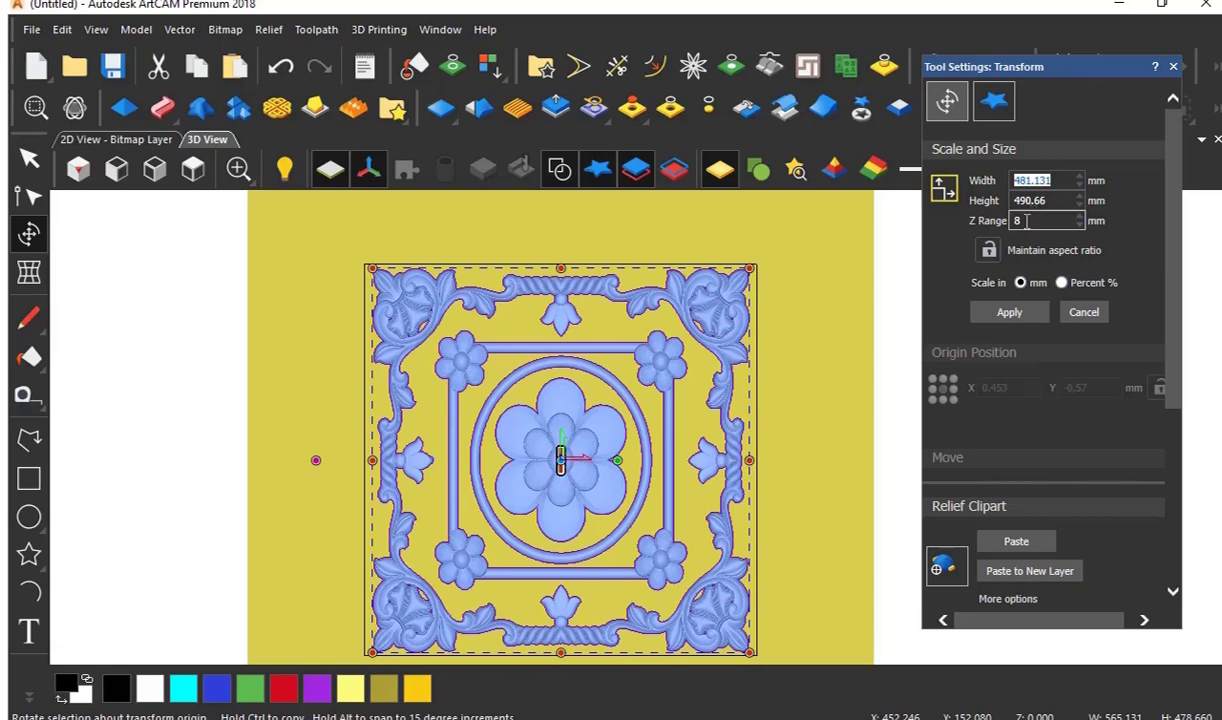
{"action": "double_click", "coordinate": [1008, 222]}
{"action": "left_click", "coordinate": [1035, 315]}
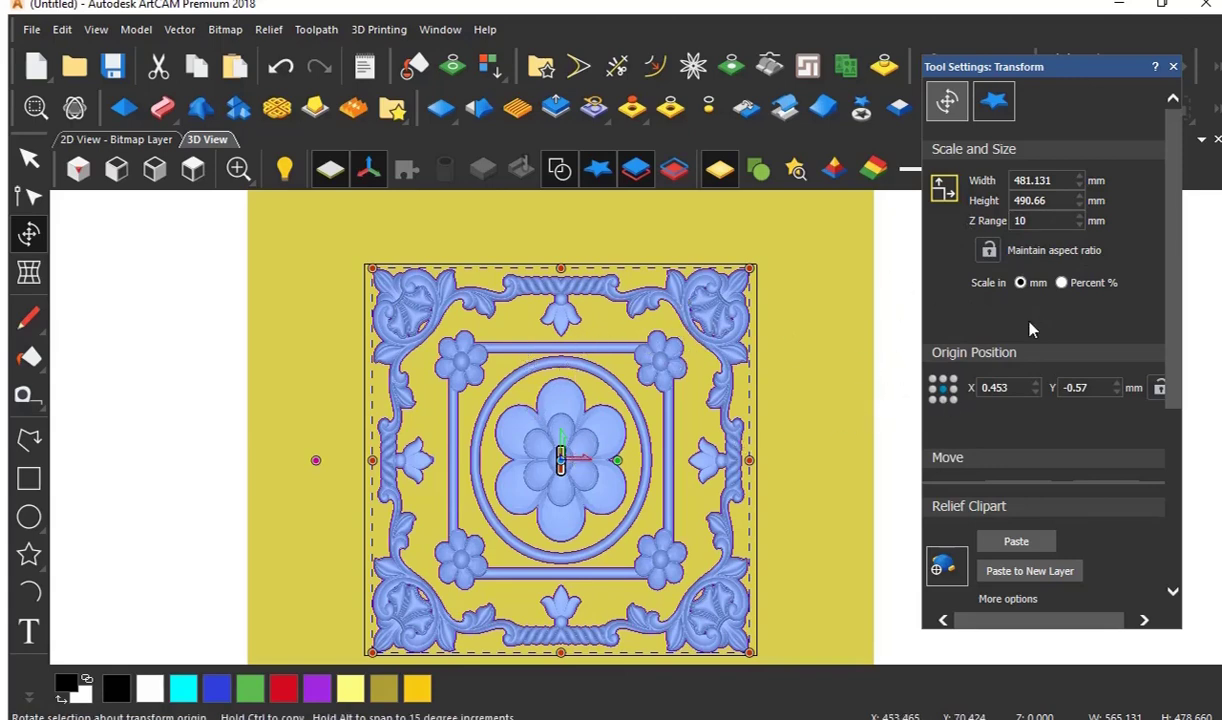
- Lock the relief's aspect ratio and scale it up proportionally to a width of 557.131 mm
{"action": "left_click", "coordinate": [990, 254]}
{"action": "left_click", "coordinate": [987, 250]}
{"action": "left_click_drag", "start_coordinate": [1080, 180], "coordinate": [1080, 180]}
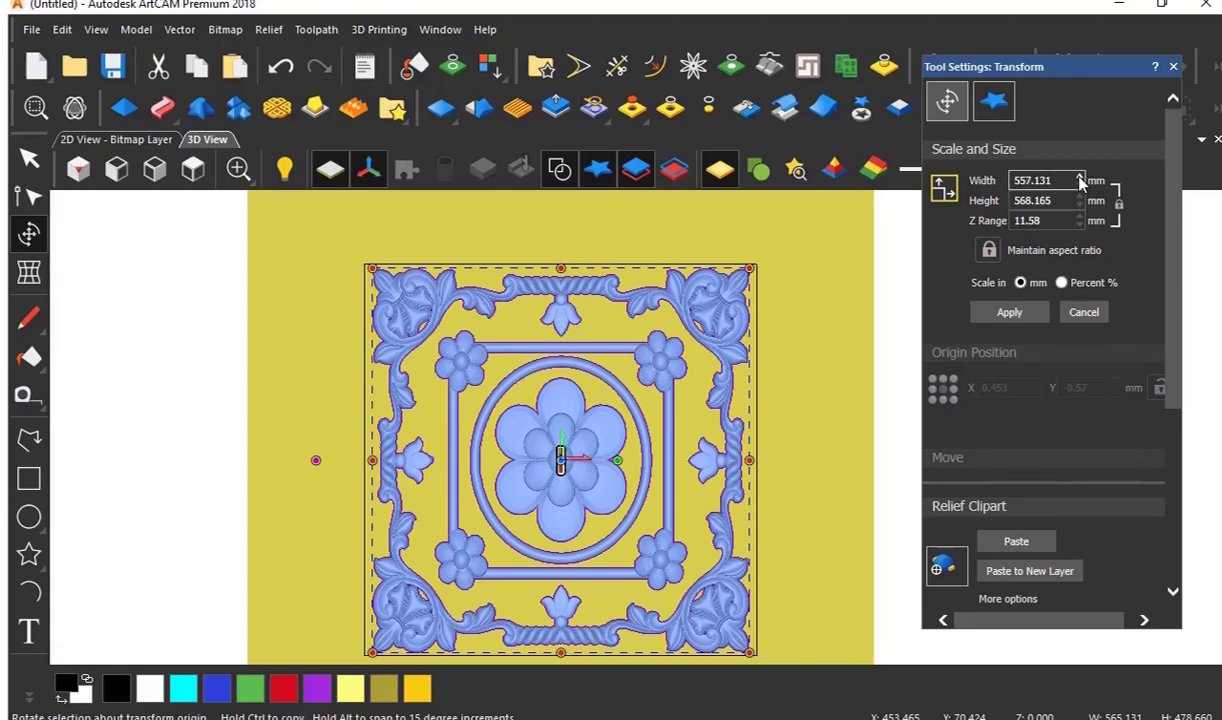
{"action": "left_click", "coordinate": [1038, 316]}
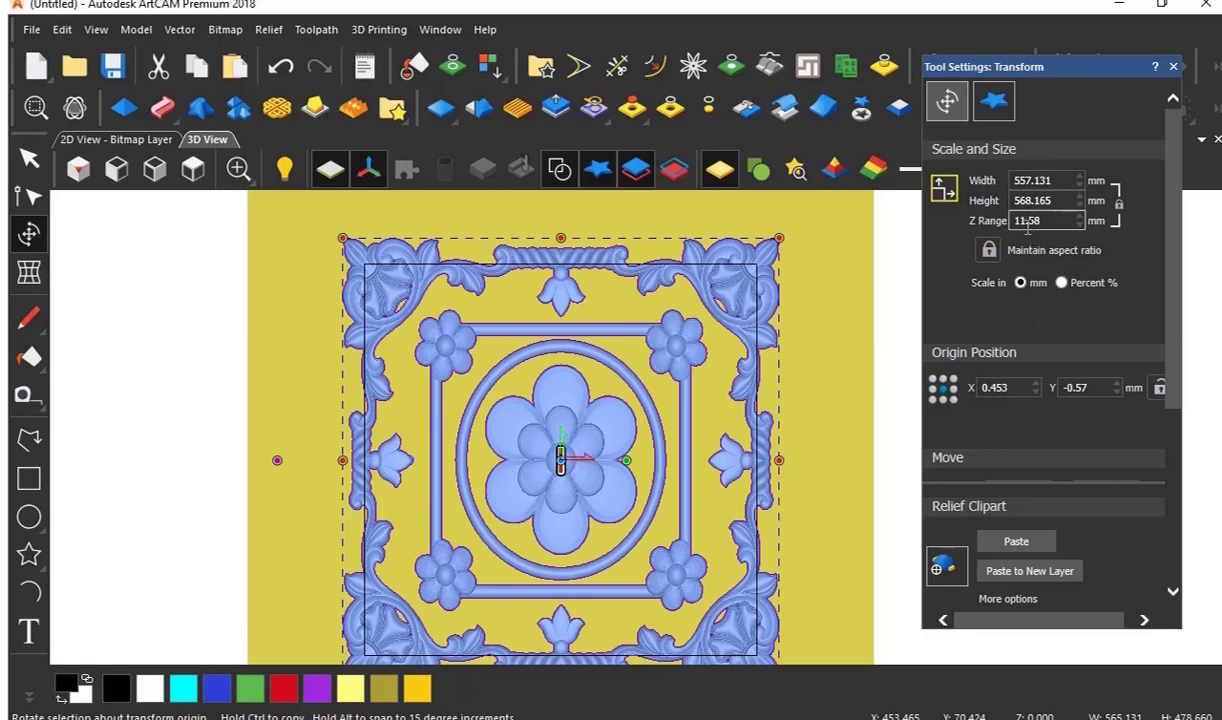
- Scale the relief down proportionally to a height of 482.165 mm and toggle its aspect-ratio lock
{"action": "left_click", "coordinate": [1079, 206]}
{"action": "left_click_drag", "start_coordinate": [1080, 207], "coordinate": [1079, 207]}
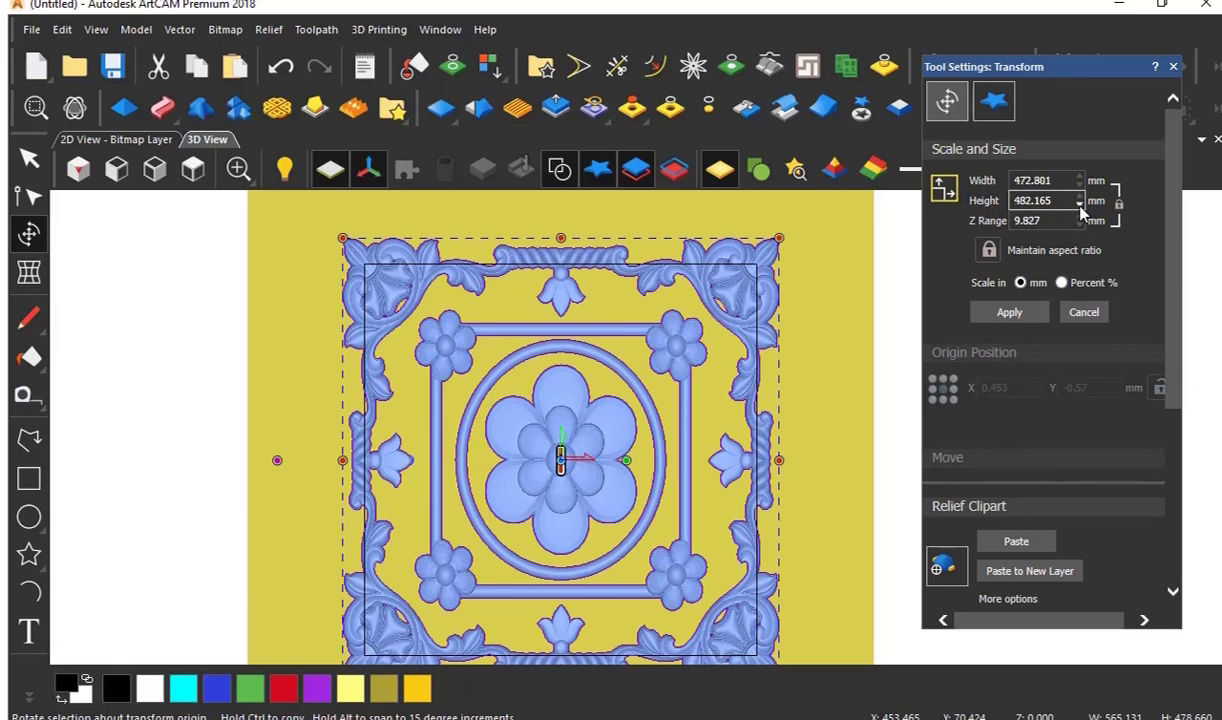
{"action": "left_click", "coordinate": [1029, 315]}
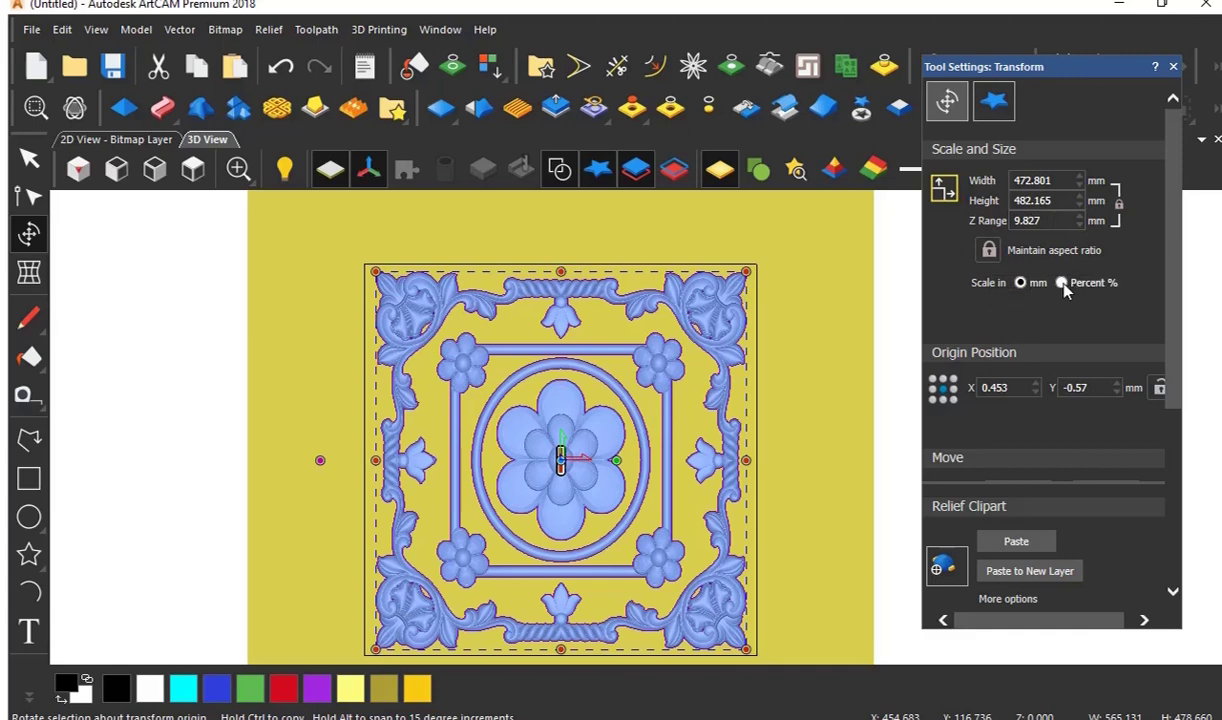
{"action": "left_click", "coordinate": [989, 255]}
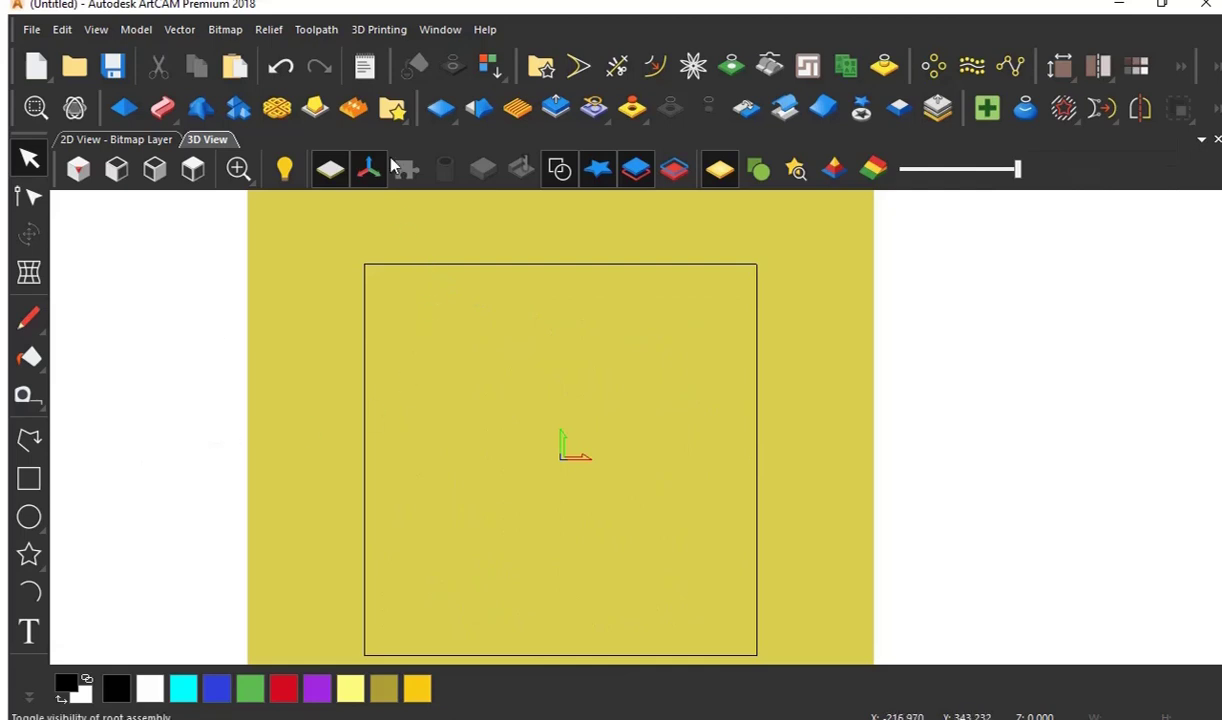
- Insert the sdbot587 clipart from the relief clipart library at the centre of the model
{"action": "left_click", "coordinate": [392, 107]}
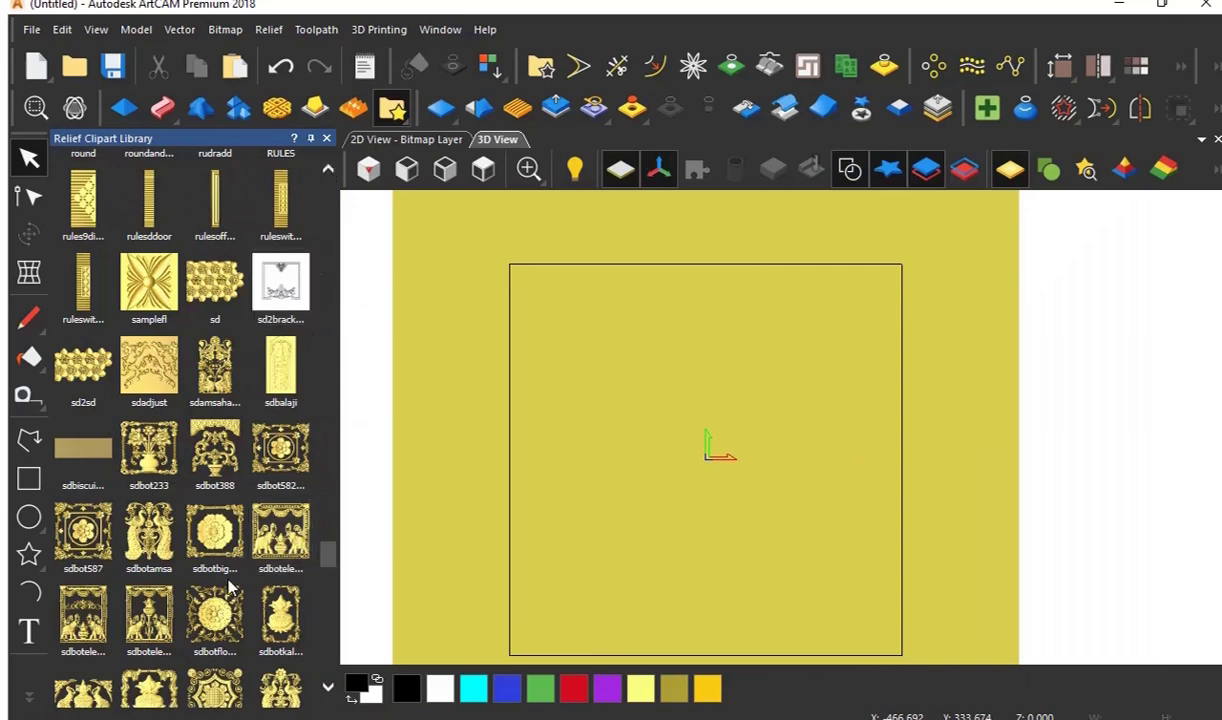
{"action": "left_click_drag", "start_coordinate": [78, 532], "coordinate": [716, 512]}
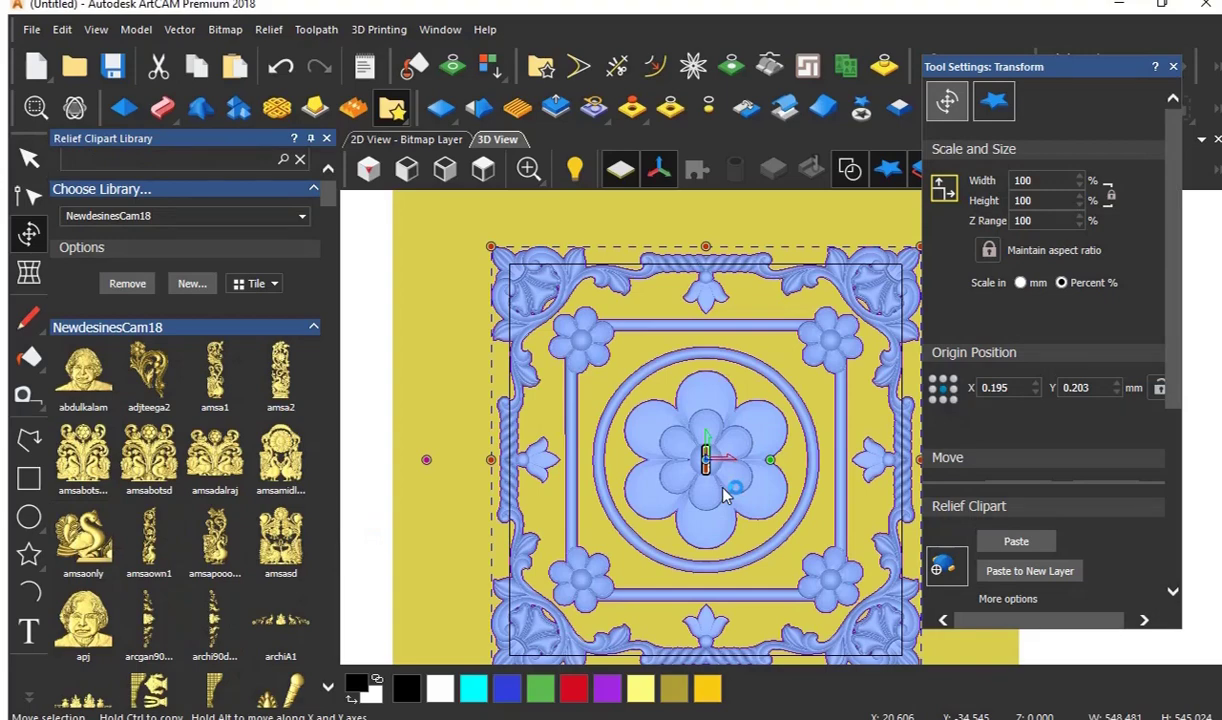
{"action": "scroll", "coordinate": [725, 495], "scroll_direction": "down", "scroll_amount": 3}
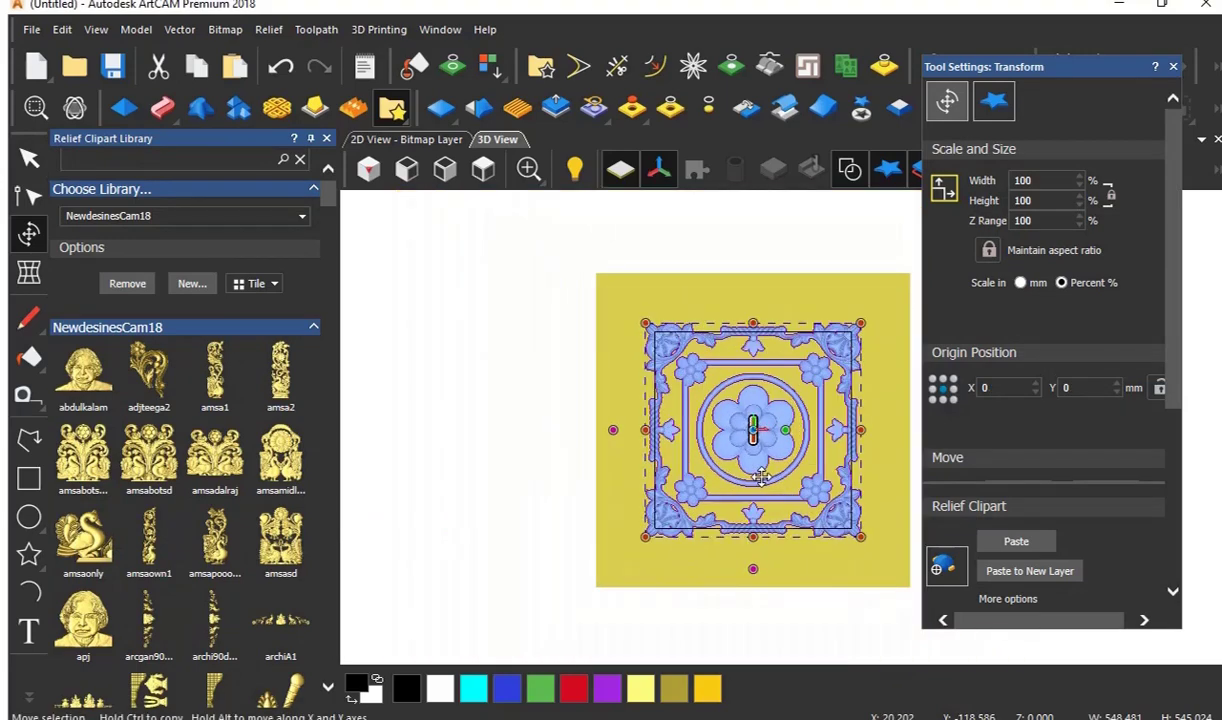
{"action": "scroll", "coordinate": [760, 477], "scroll_direction": "up", "scroll_amount": 1}
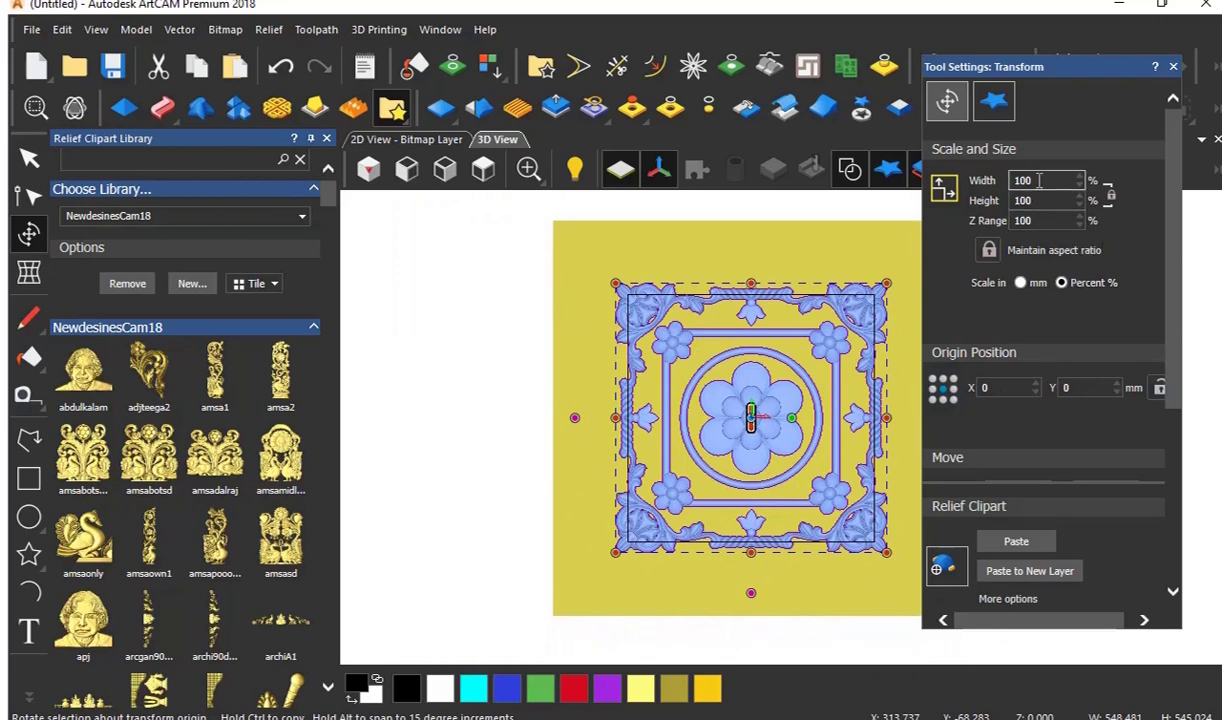
- Scale the newly inserted relief's width and height to 50 percent
{"action": "left_click_drag", "start_coordinate": [1040, 180], "coordinate": [997, 185]}
{"action": "type", "text": "50"}
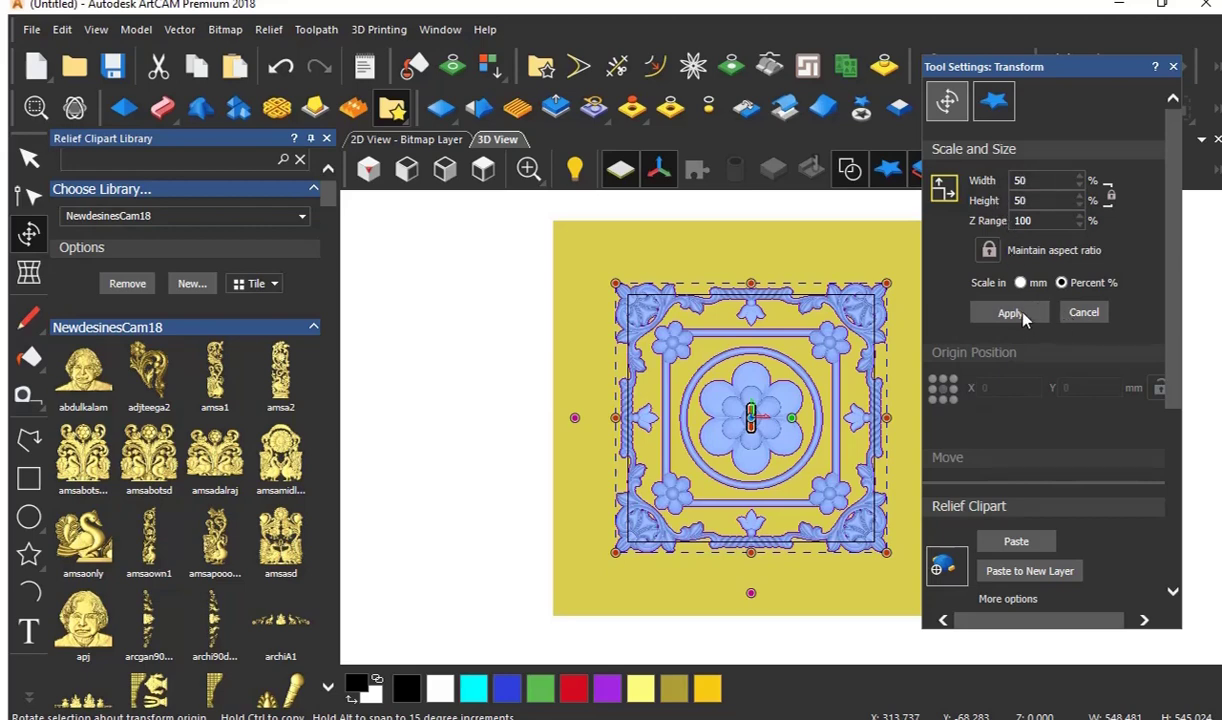
{"action": "left_click", "coordinate": [1010, 313]}
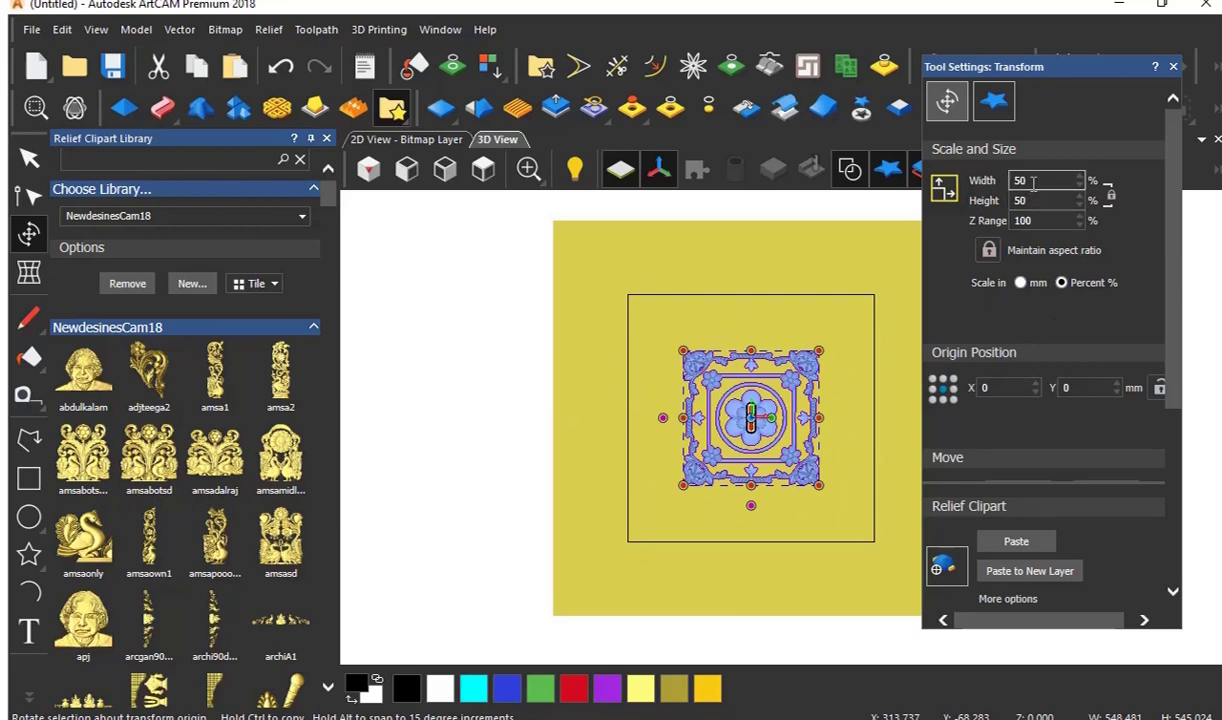
- Scale the relief's width and height back up to 100 percent
{"action": "left_click_drag", "start_coordinate": [1033, 181], "coordinate": [1005, 181]}
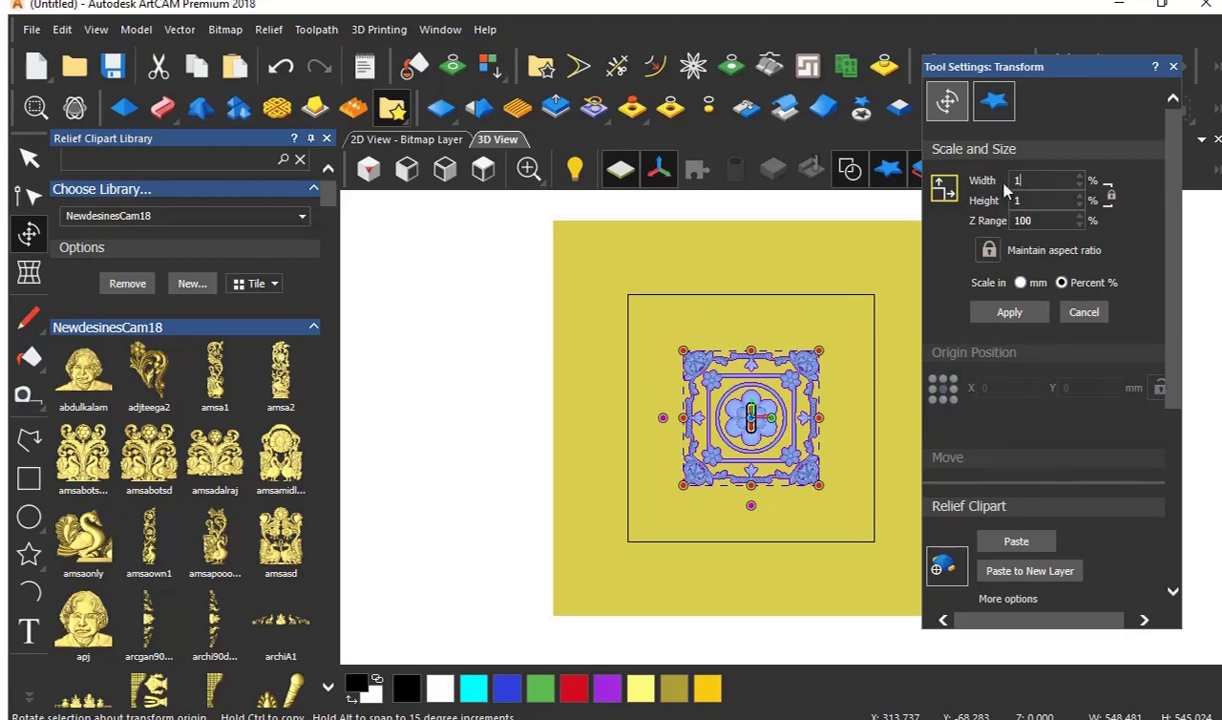
{"action": "type", "text": "00"}
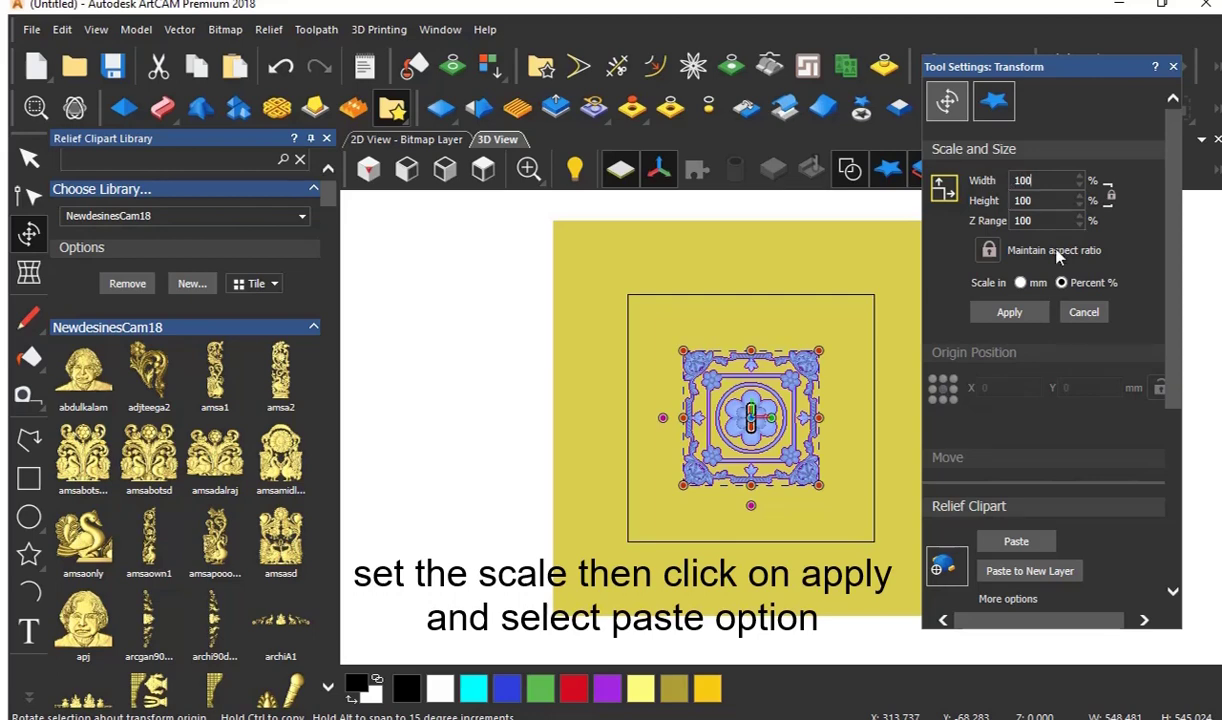
{"action": "left_click", "coordinate": [1036, 319]}
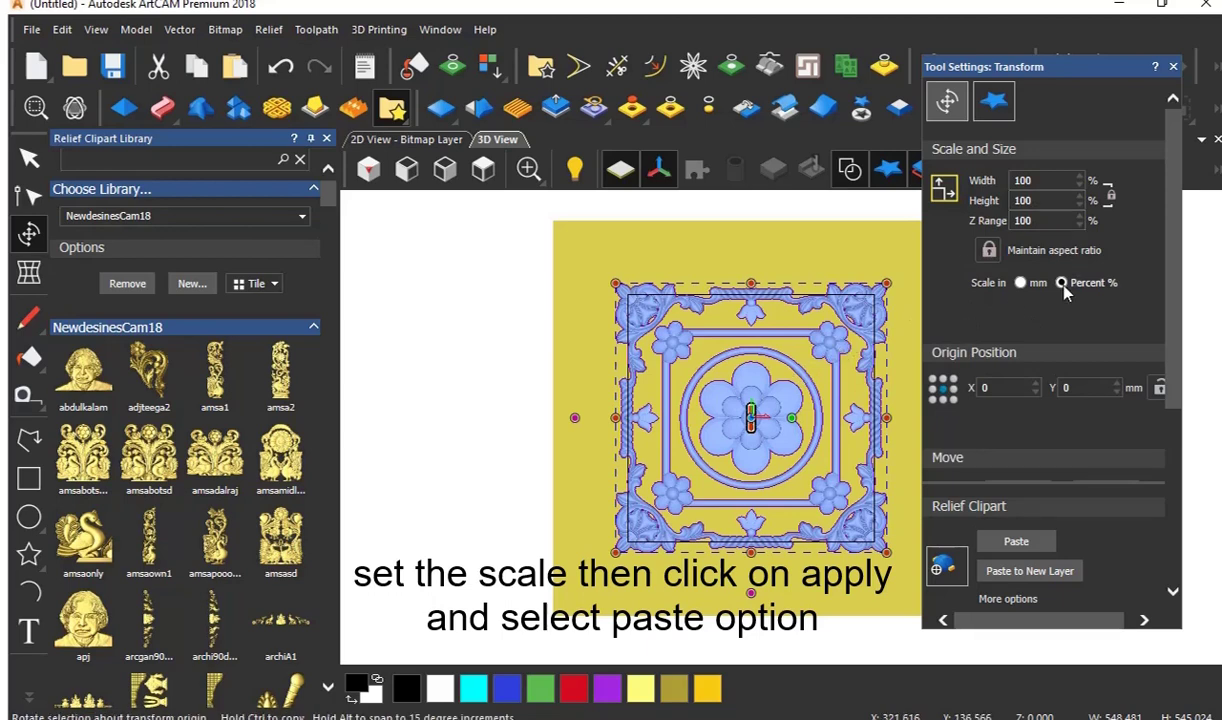
- Switch the scaling units to mm and reduce the relief's width to 468.481 mm with the height following, so it fits inside the square vector
{"action": "left_click", "coordinate": [1021, 283]}
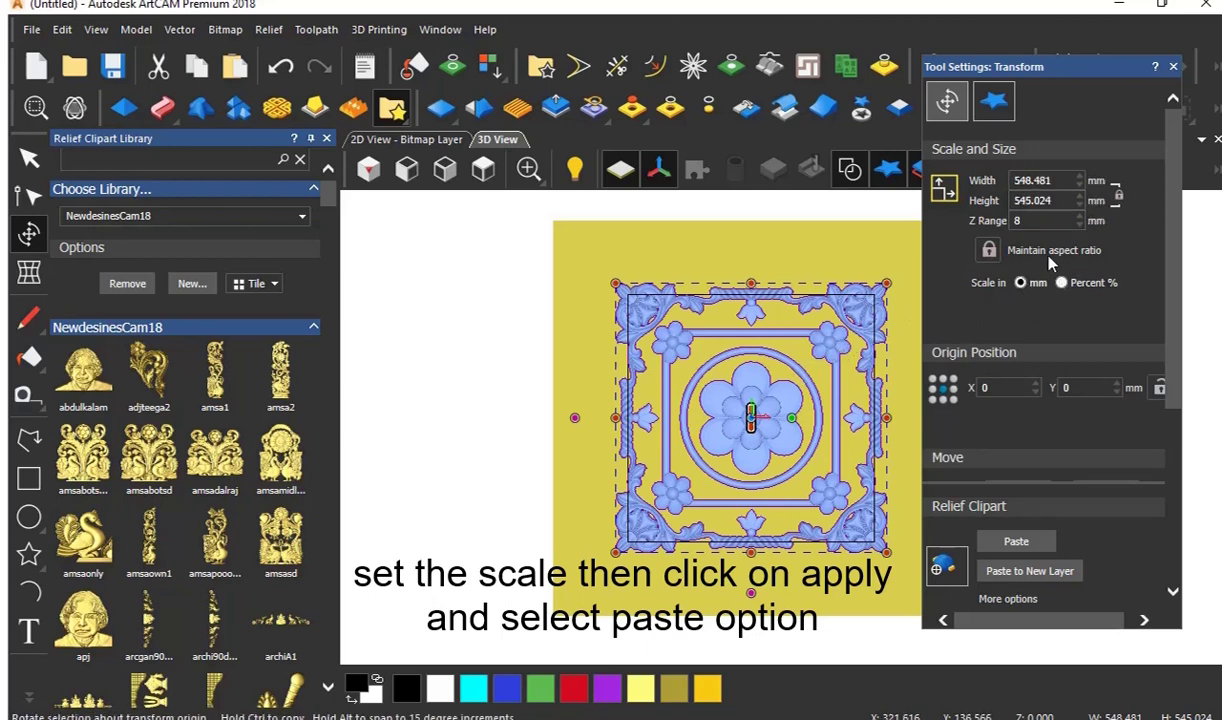
{"action": "left_click", "coordinate": [1080, 186]}
{"action": "left_click", "coordinate": [1080, 188]}
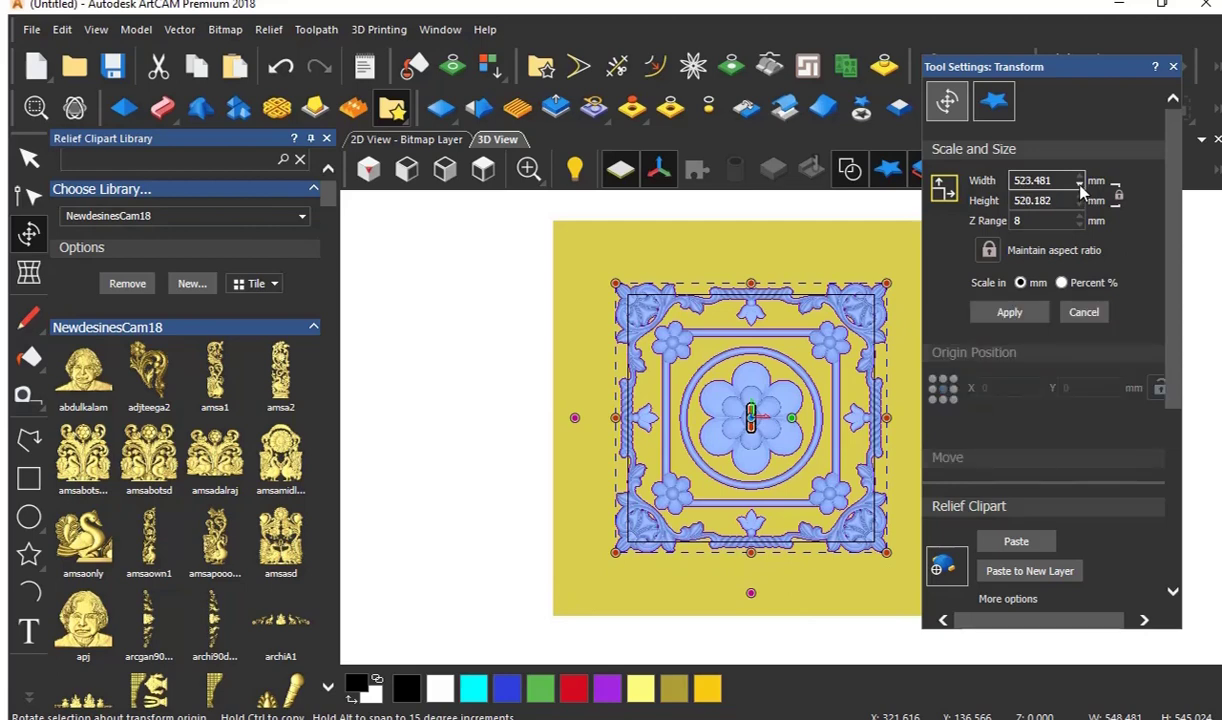
{"action": "left_click", "coordinate": [1080, 188]}
{"action": "left_click", "coordinate": [1080, 188]}
{"action": "left_click", "coordinate": [1080, 188]}
{"action": "left_click", "coordinate": [1080, 188]}
{"action": "left_click", "coordinate": [1080, 188]}
{"action": "left_click", "coordinate": [1080, 188]}
{"action": "left_click", "coordinate": [1012, 314]}
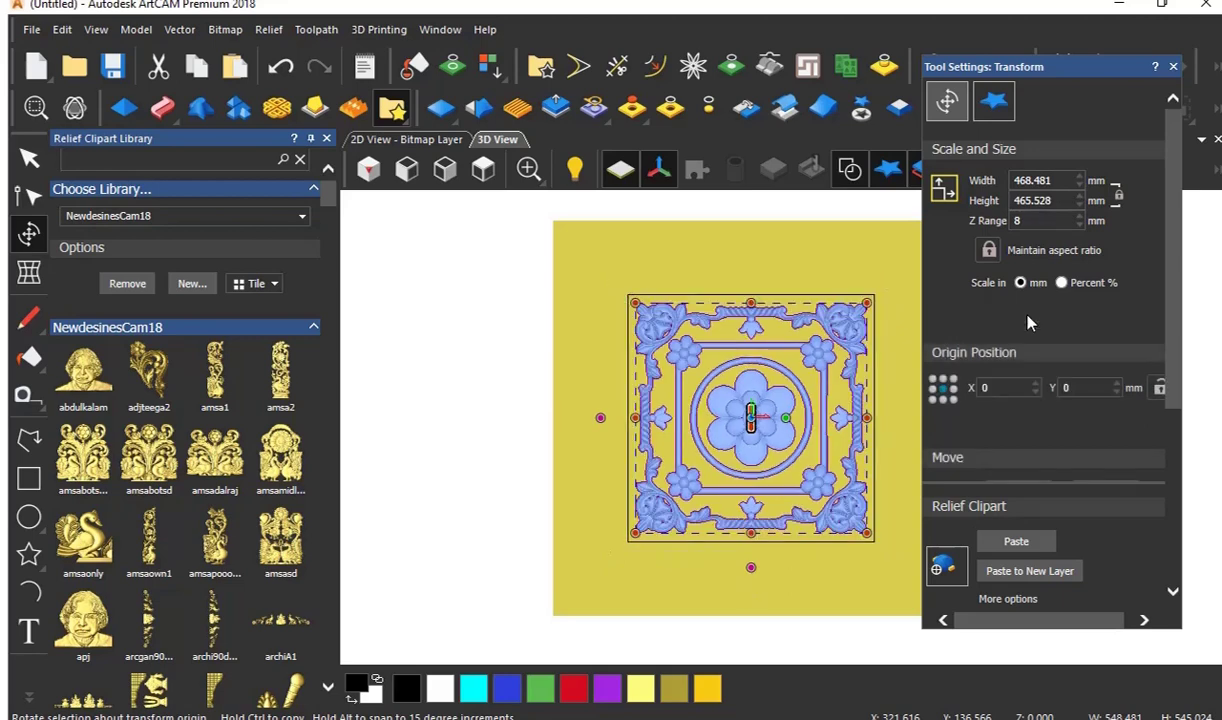
- Paste the resized clipart onto the current relief layer
{"action": "scroll", "coordinate": [740, 408], "scroll_direction": "up", "scroll_amount": 2}
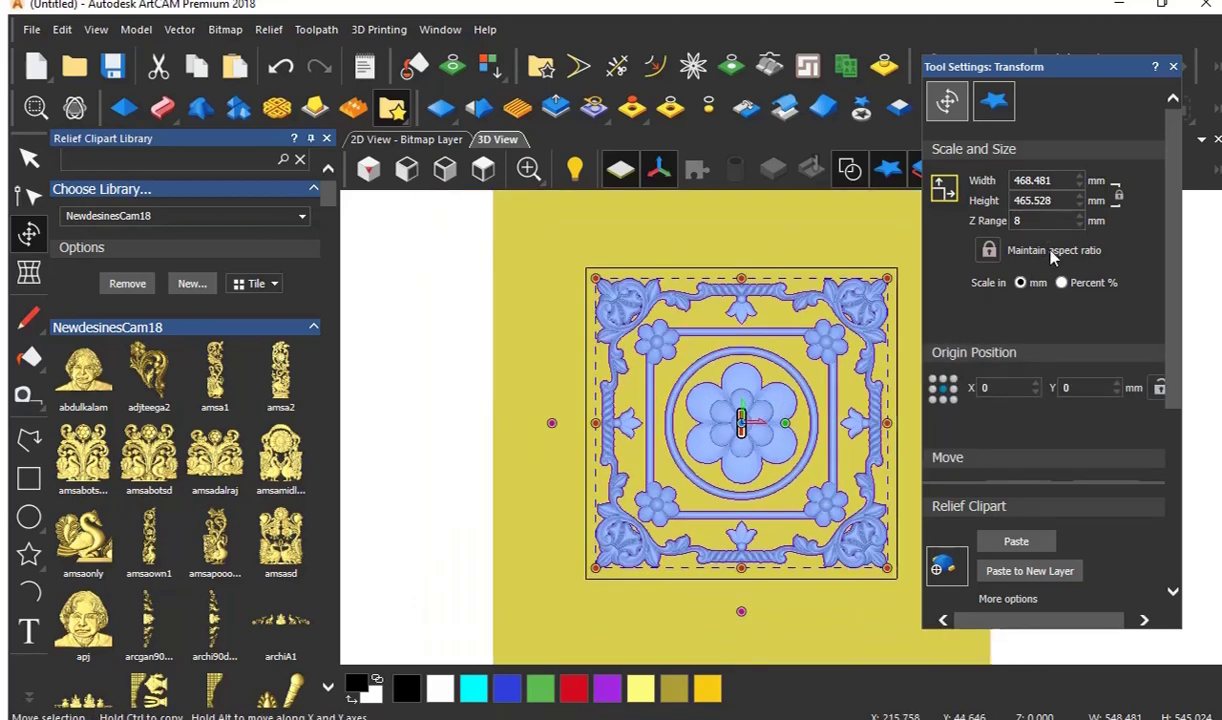
{"action": "scroll", "coordinate": [1178, 368], "scroll_direction": "down", "scroll_amount": 1}
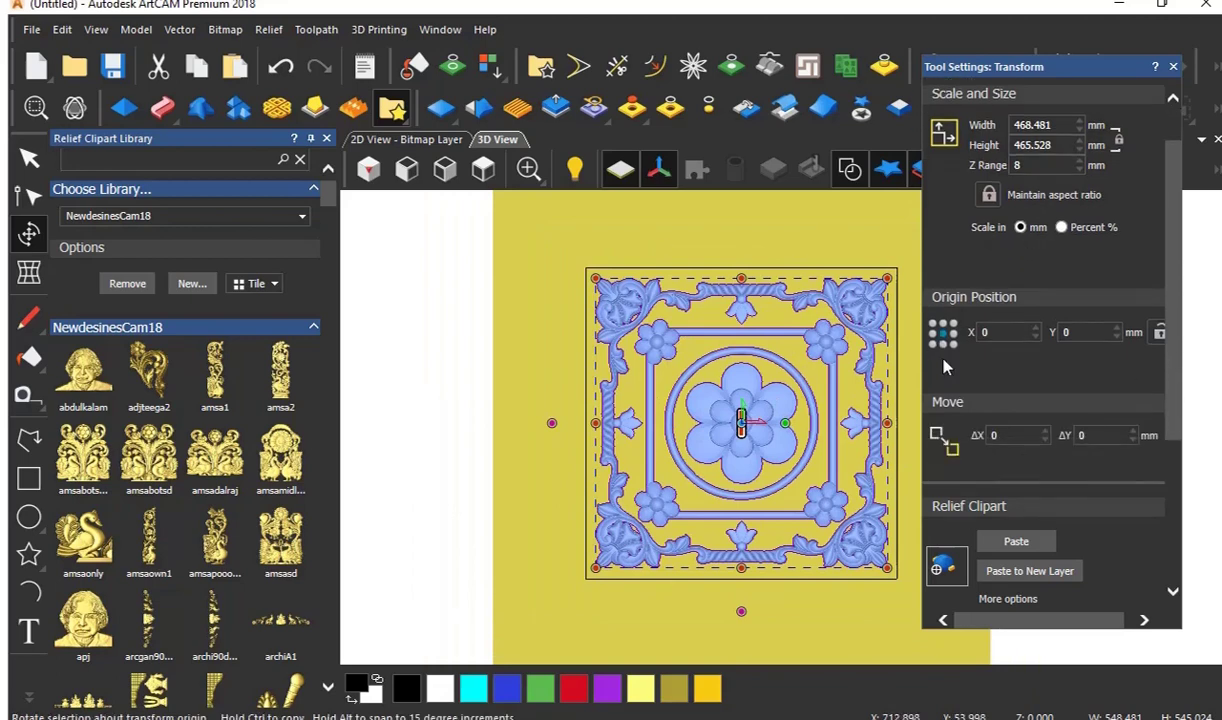
{"action": "left_click", "coordinate": [1017, 542]}
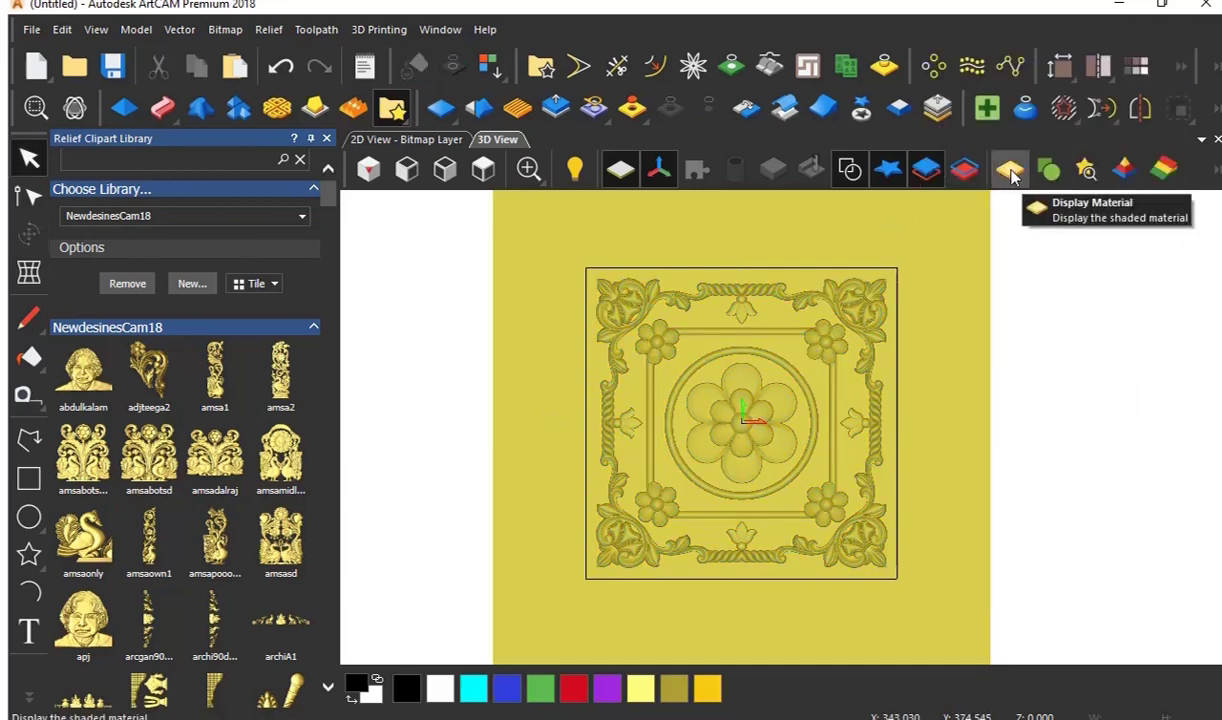
- Preview the pasted relief without the shaded material, closing the clipart library, and restore the material display
{"action": "left_click", "coordinate": [1088, 172]}
{"action": "scroll", "coordinate": [730, 370], "scroll_direction": "up", "scroll_amount": 1}
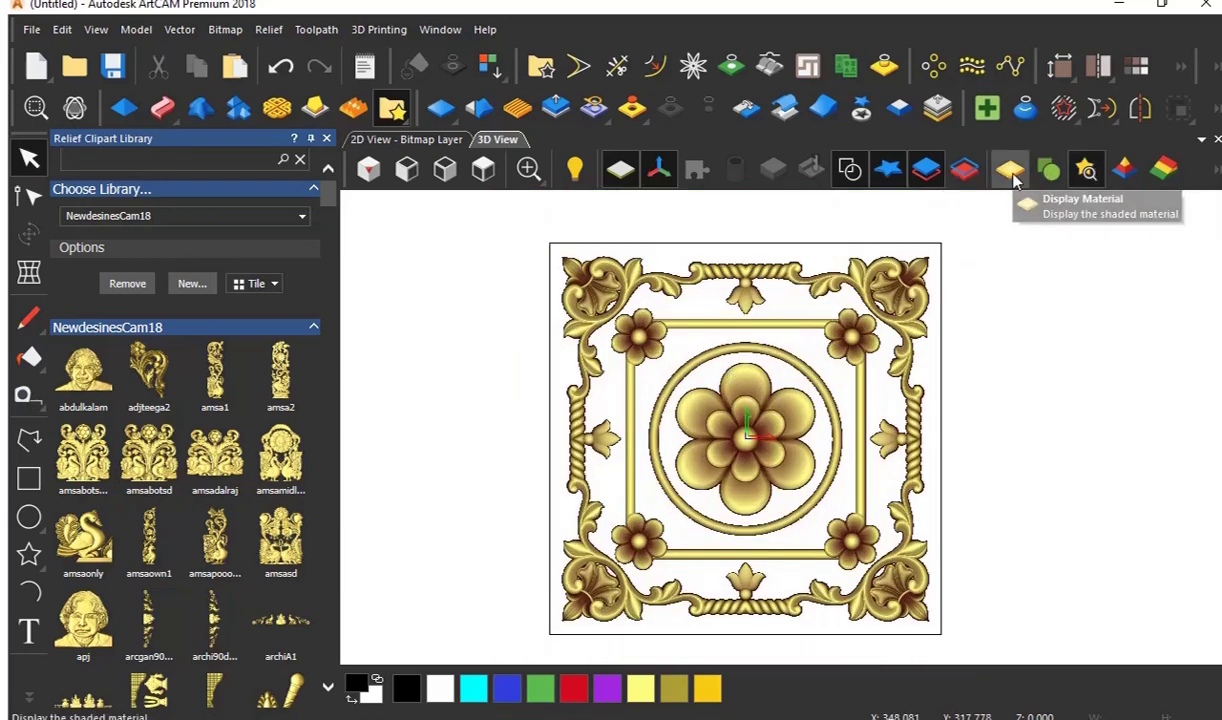
{"action": "left_click", "coordinate": [326, 139]}
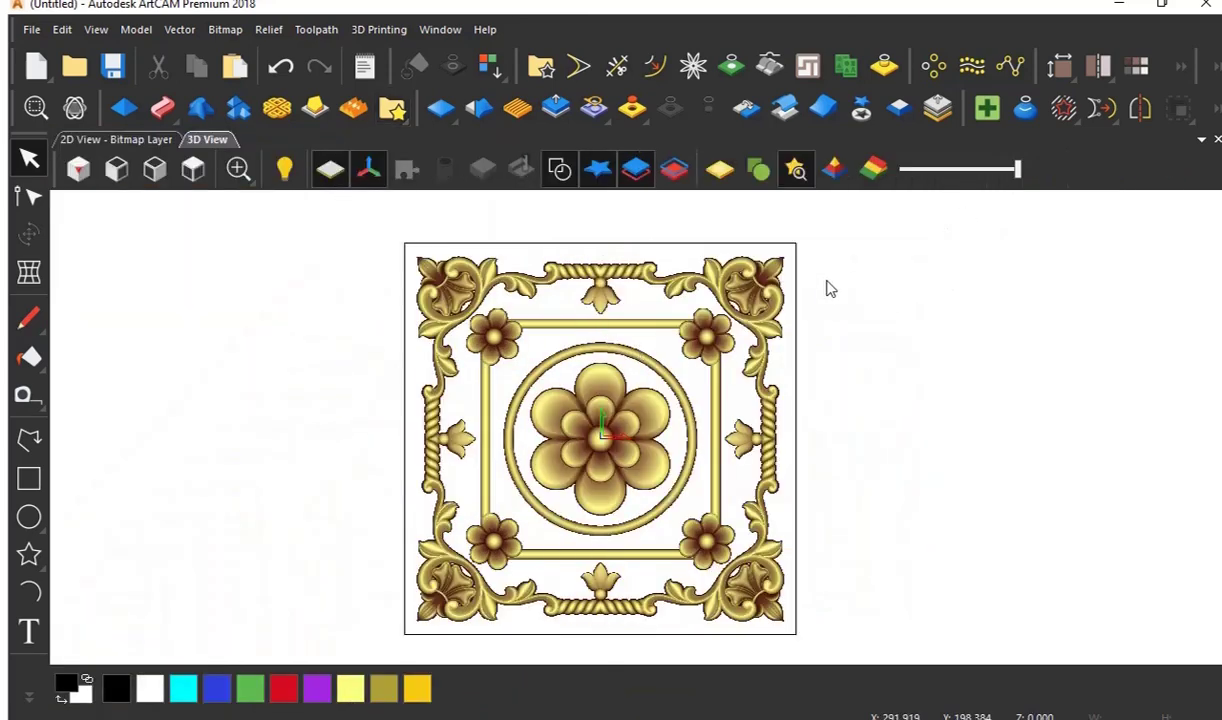
{"action": "left_click", "coordinate": [719, 169]}
{"action": "scroll", "coordinate": [645, 378], "scroll_direction": "down", "scroll_amount": 2}
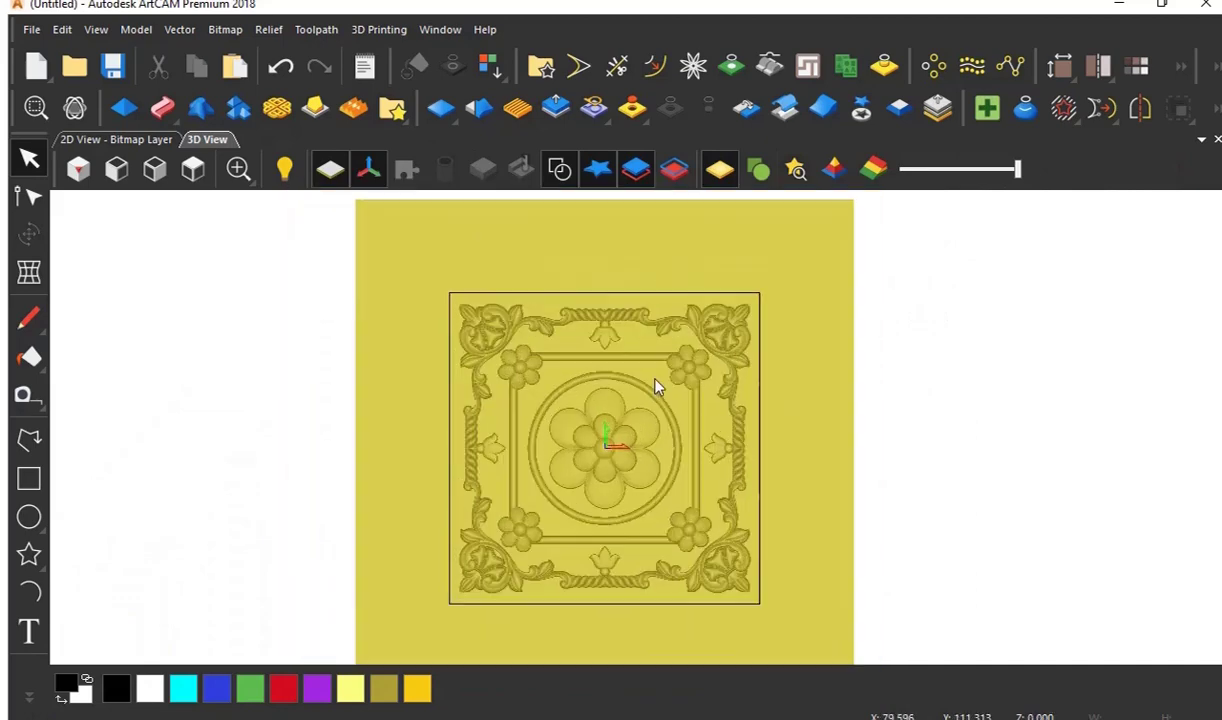
- Make the pasted relief interactive for transforming again and look through its origin, move and rotate settings
{"action": "left_click", "coordinate": [862, 112]}
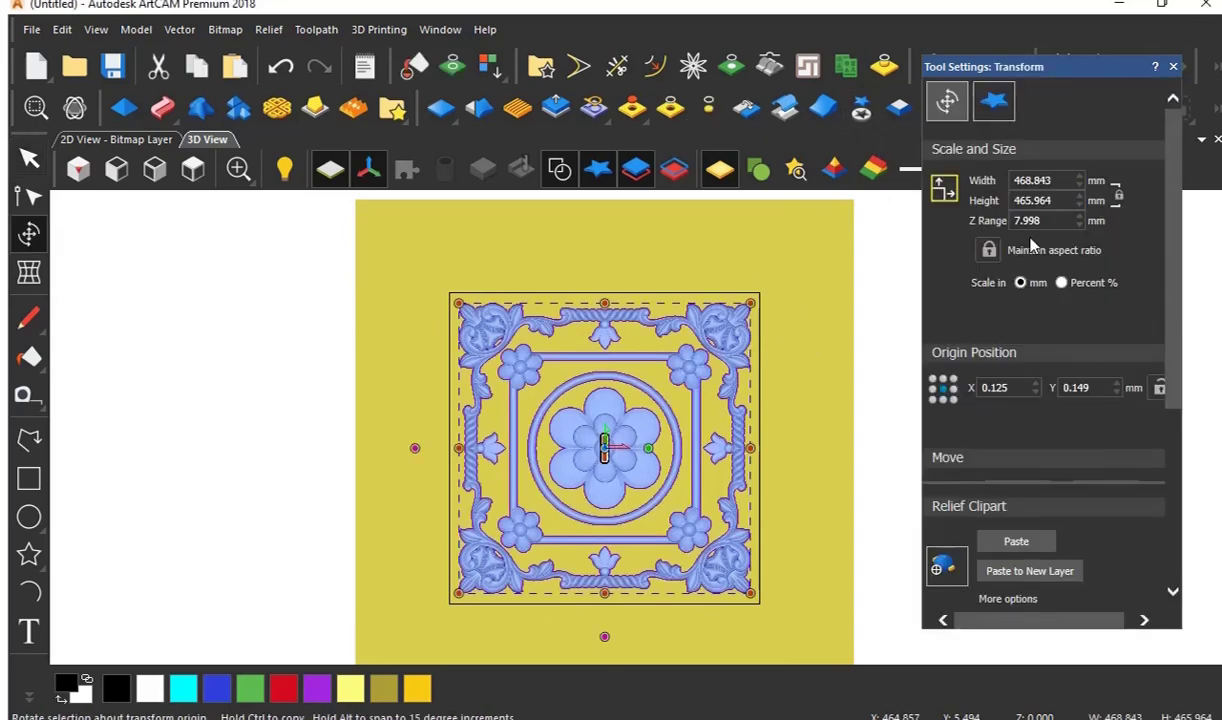
{"action": "left_click_drag", "start_coordinate": [1175, 283], "coordinate": [1176, 311]}
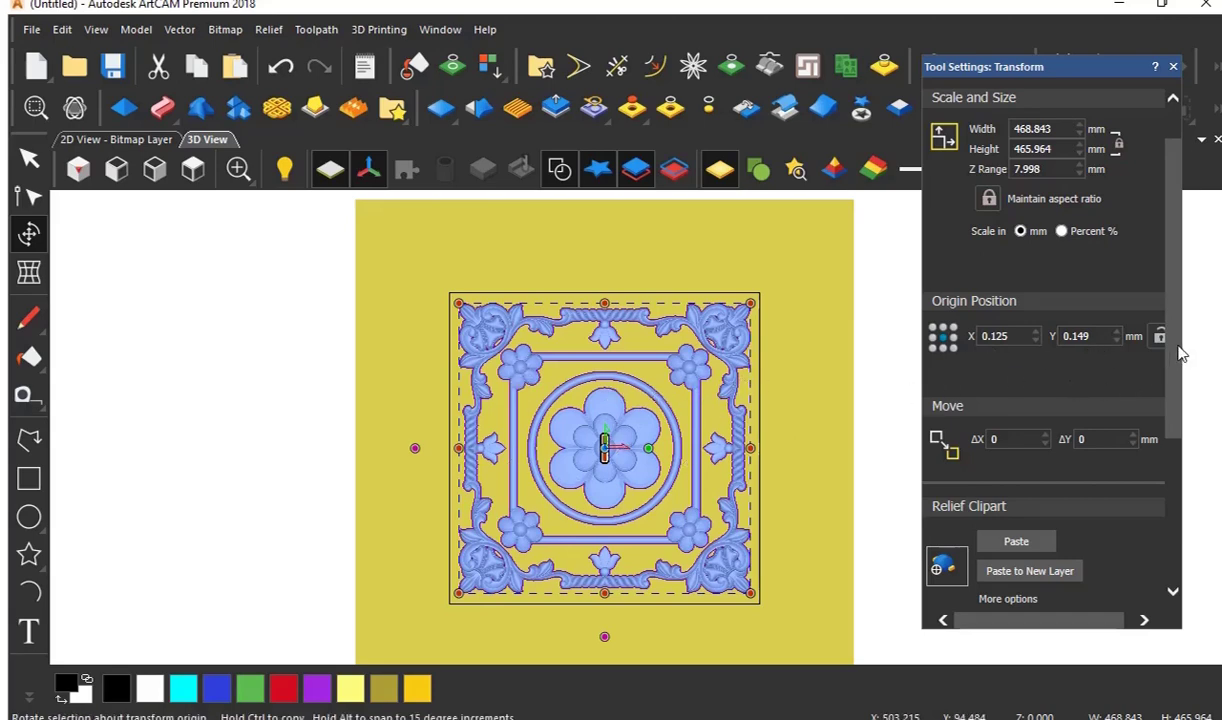
{"action": "left_click_drag", "start_coordinate": [1180, 352], "coordinate": [1180, 368]}
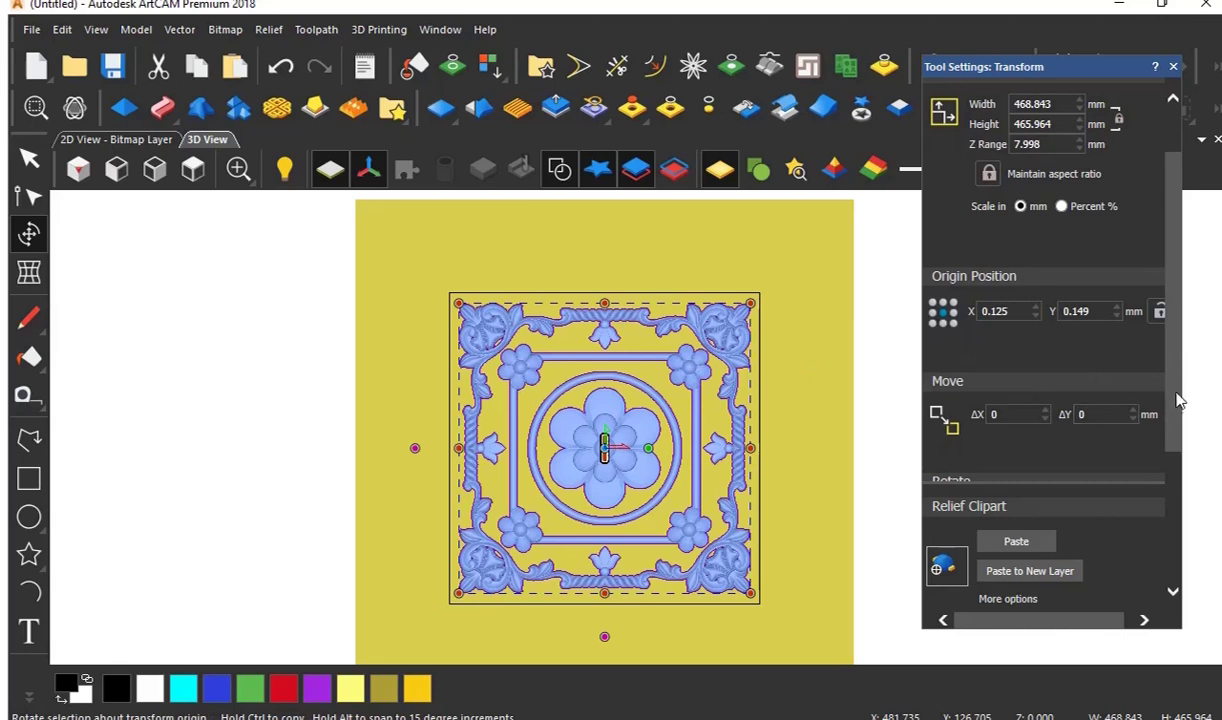
{"action": "scroll", "coordinate": [1068, 407], "scroll_direction": "down", "scroll_amount": 2}
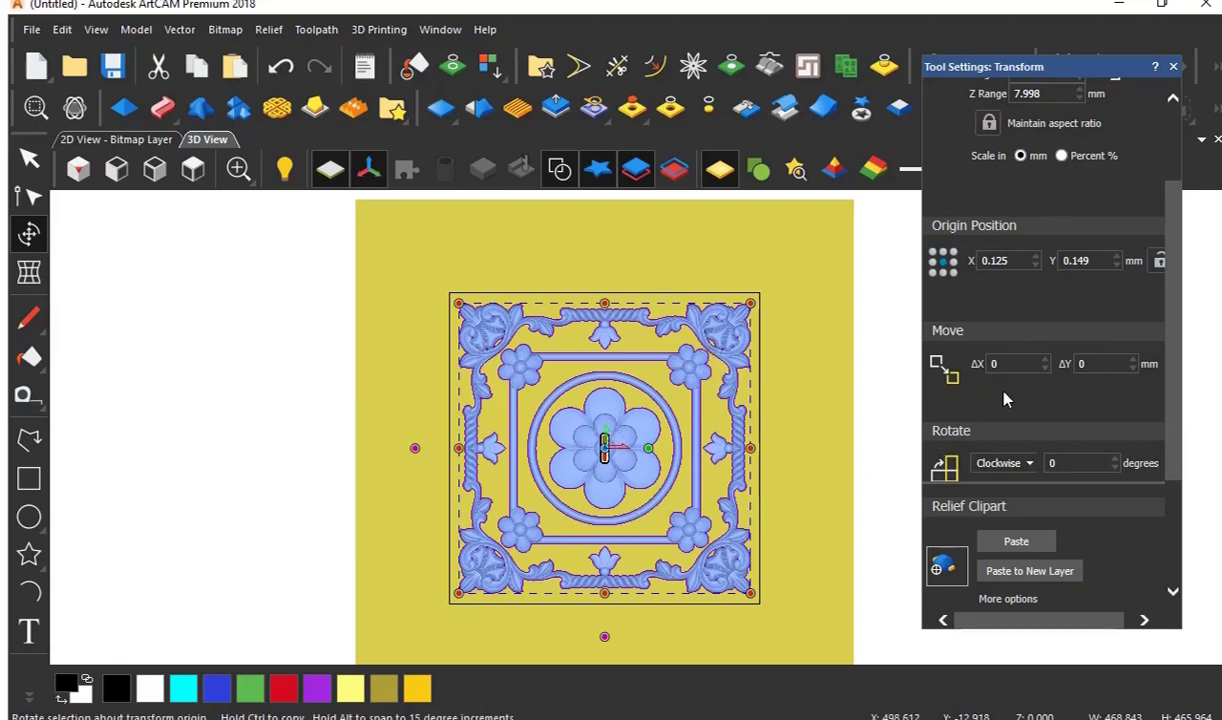
{"action": "scroll", "coordinate": [1177, 425], "scroll_direction": "down", "scroll_amount": 2}
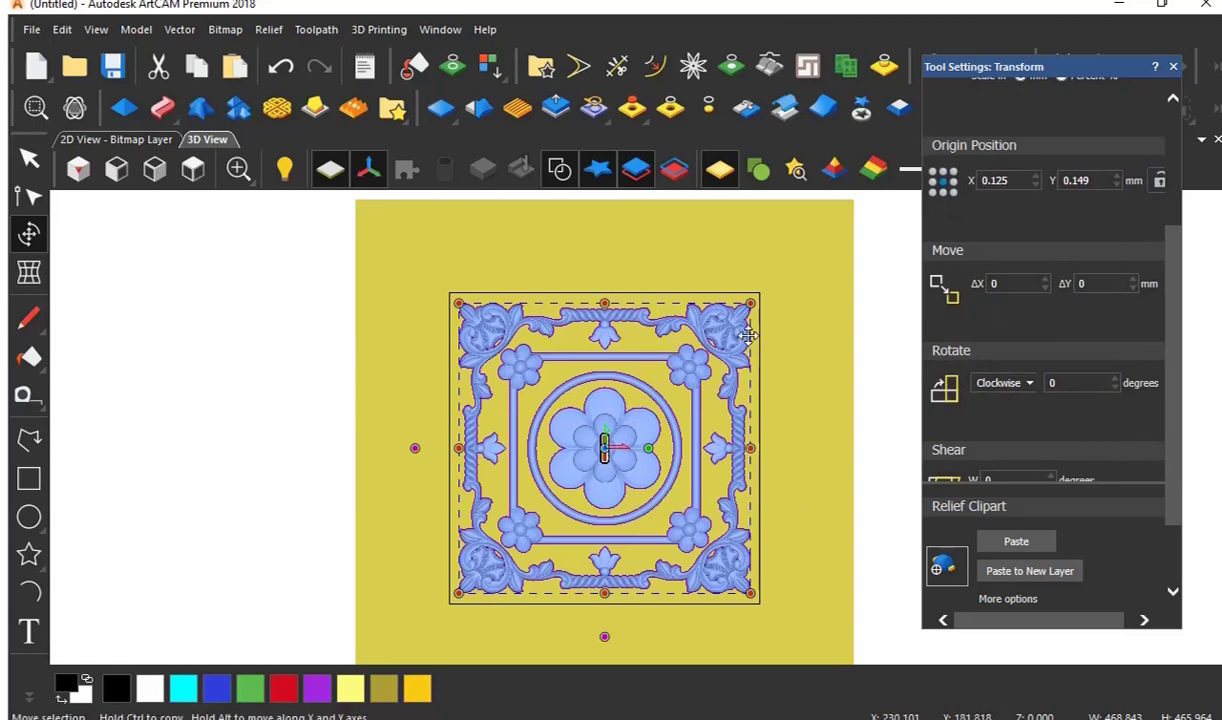
- Rotate the relief 20 degrees clockwise
{"action": "left_click", "coordinate": [1047, 387]}
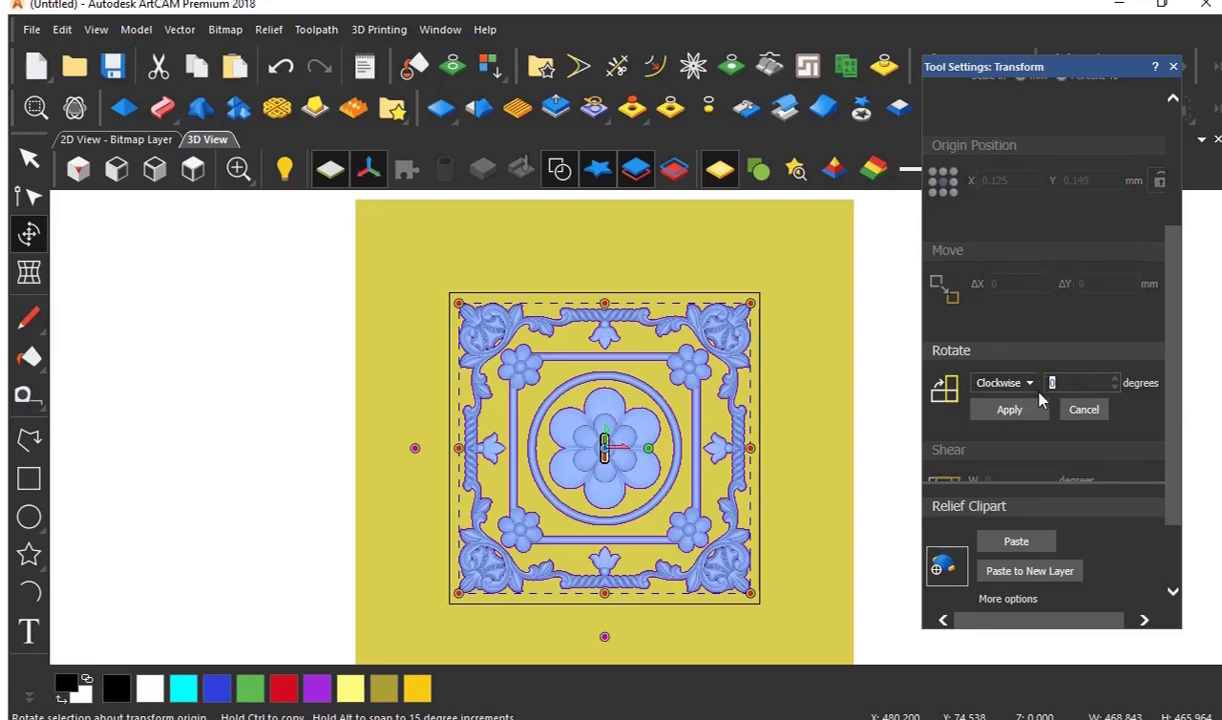
{"action": "type", "text": "20"}
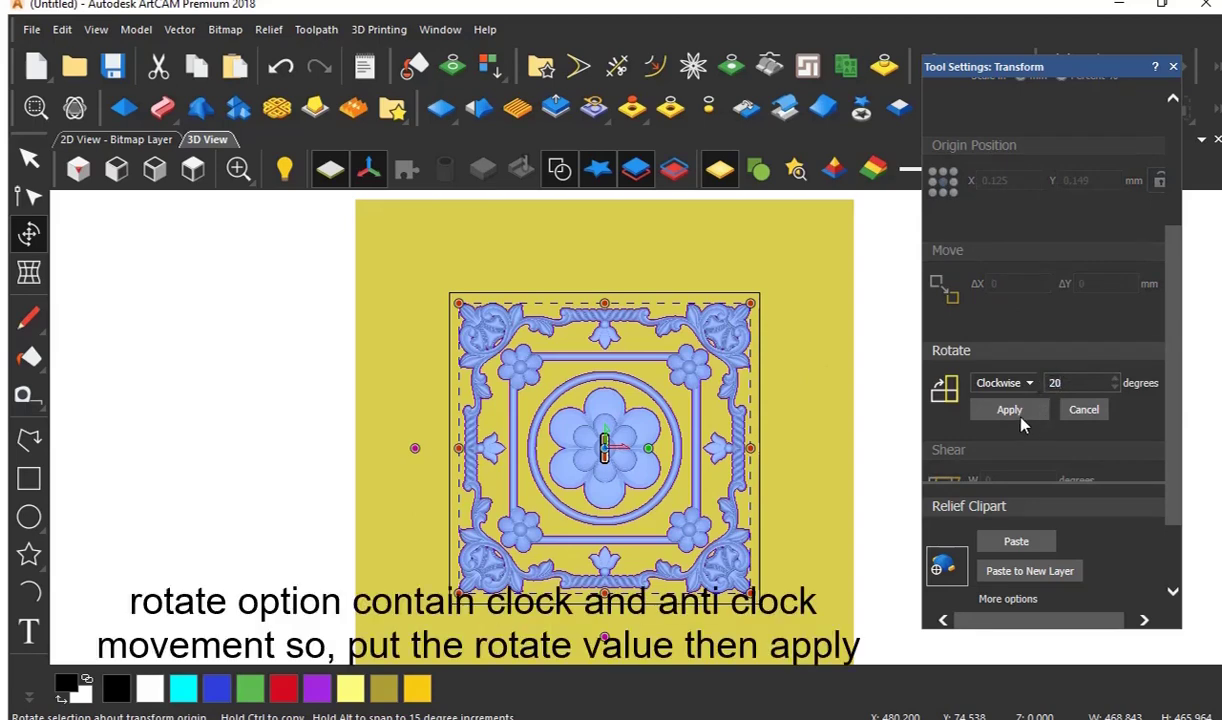
{"action": "left_click", "coordinate": [1012, 411]}
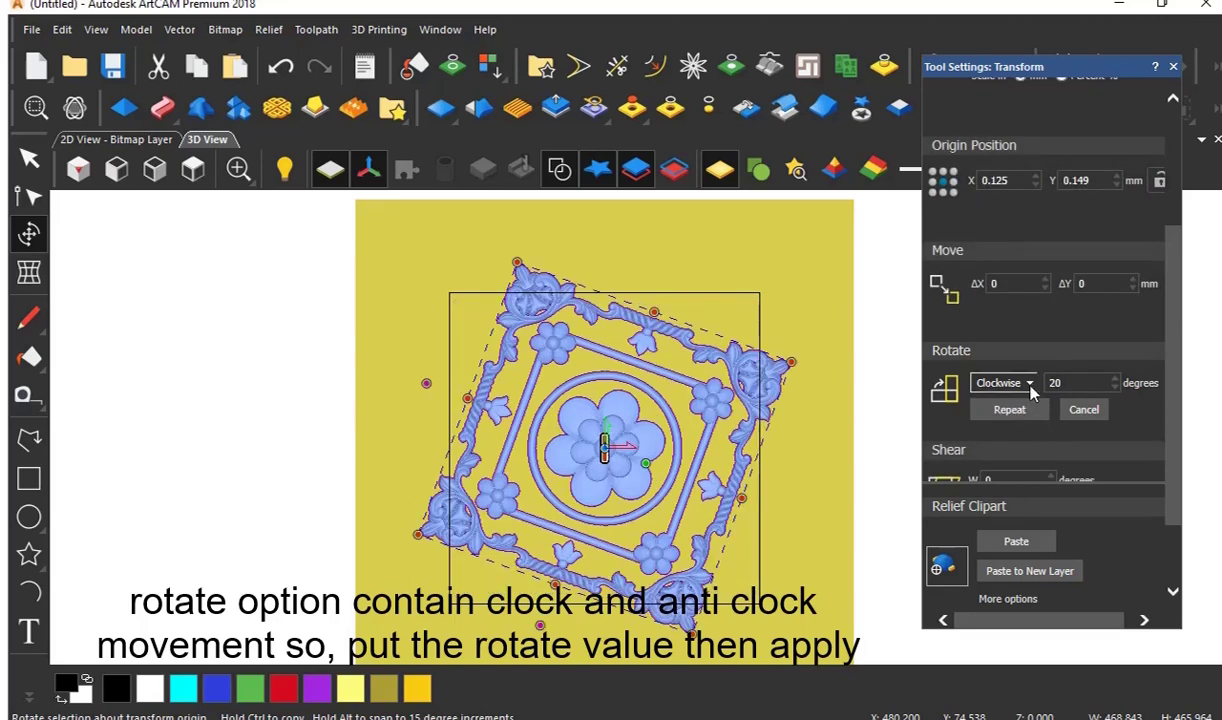
- Change the rotation direction to anticlockwise and rotate the relief 20 degrees
{"action": "left_click", "coordinate": [1030, 388]}
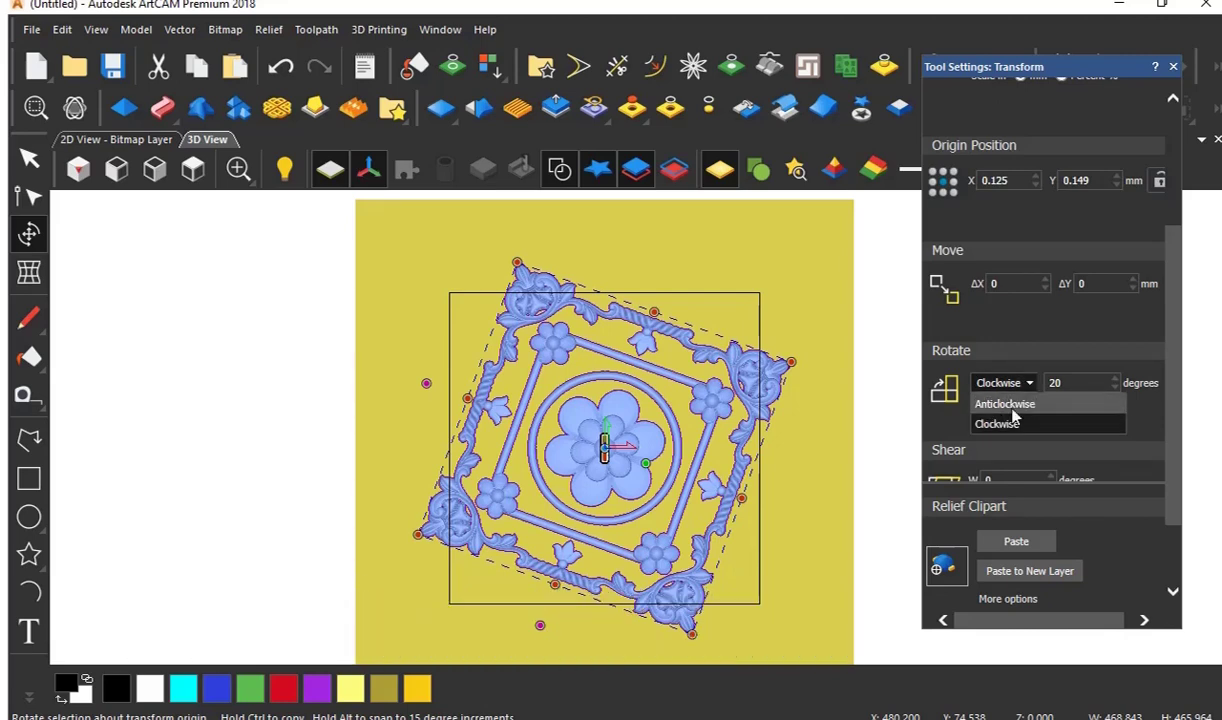
{"action": "left_click", "coordinate": [1035, 386]}
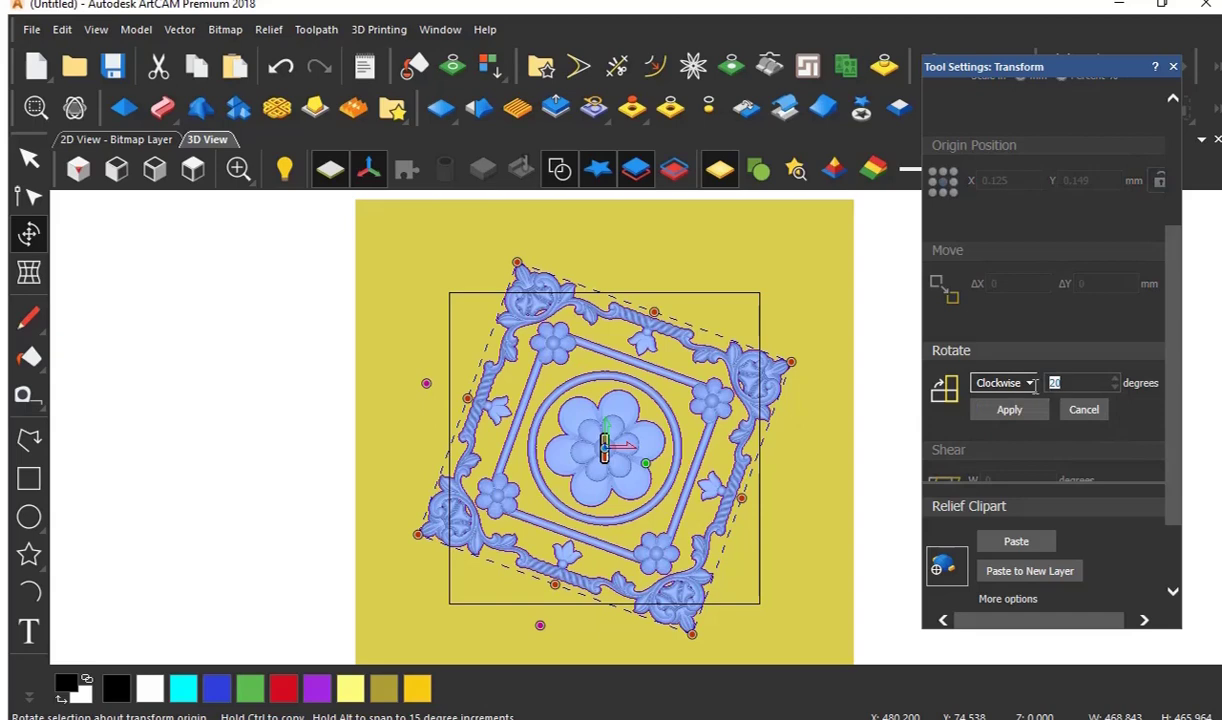
{"action": "type", "text": "20"}
{"action": "left_click", "coordinate": [1028, 383]}
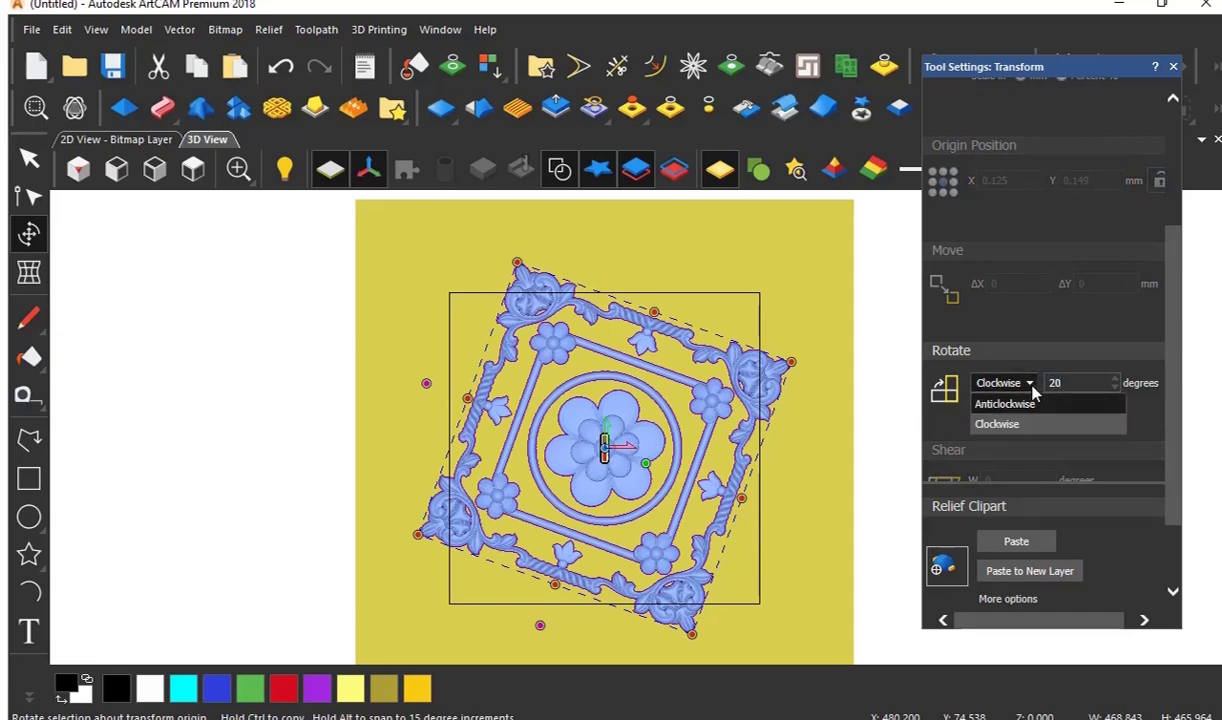
{"action": "left_click", "coordinate": [1030, 404]}
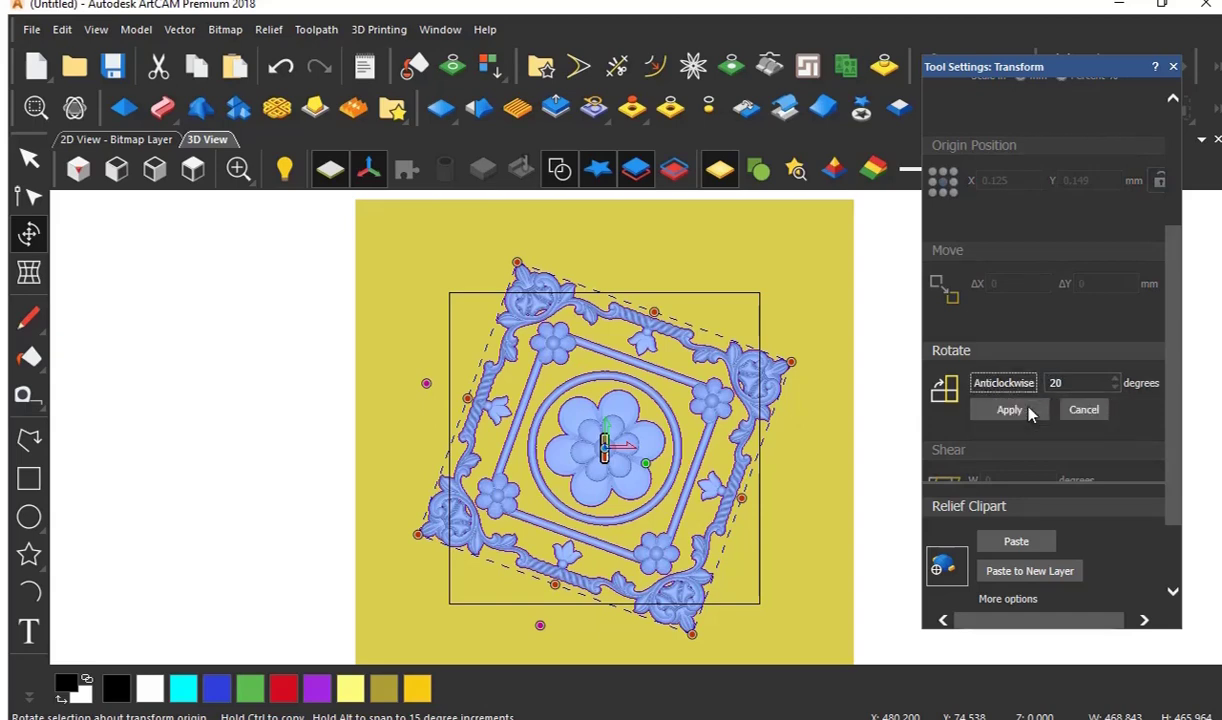
{"action": "left_click", "coordinate": [1028, 412]}
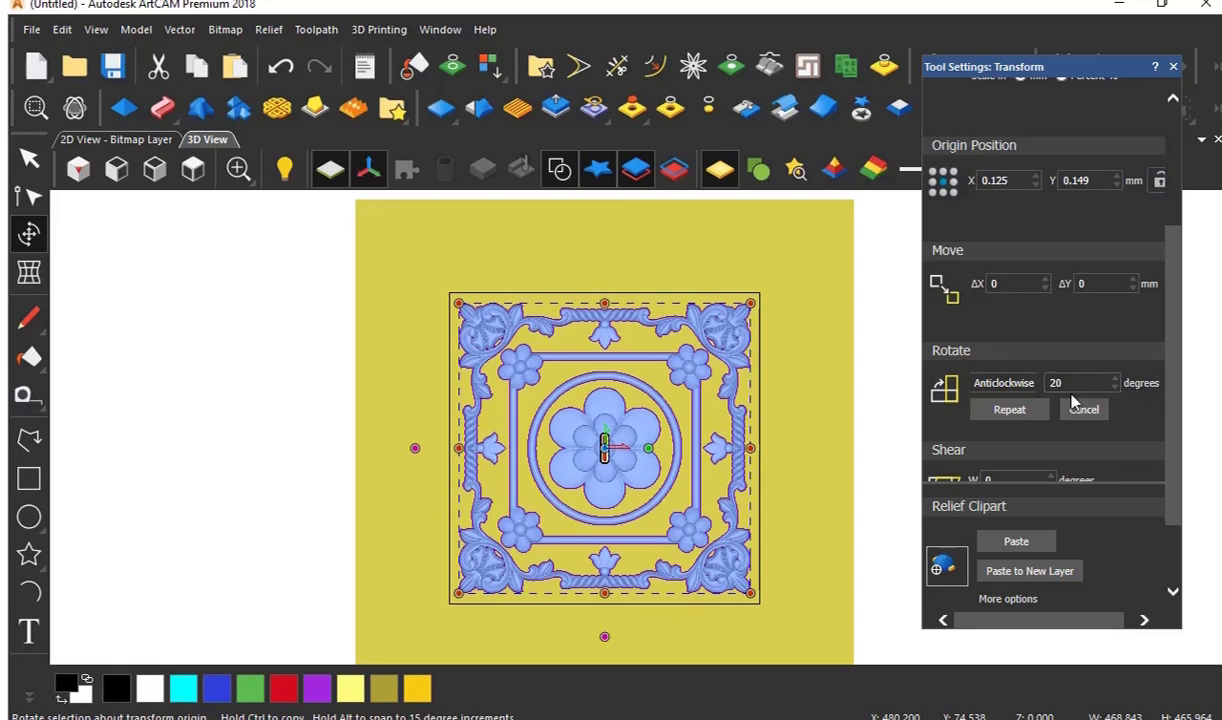
- Rotate the relief 52 degrees anticlockwise, and rotate it back with an angle of -52 degrees
{"action": "left_click", "coordinate": [1115, 378]}
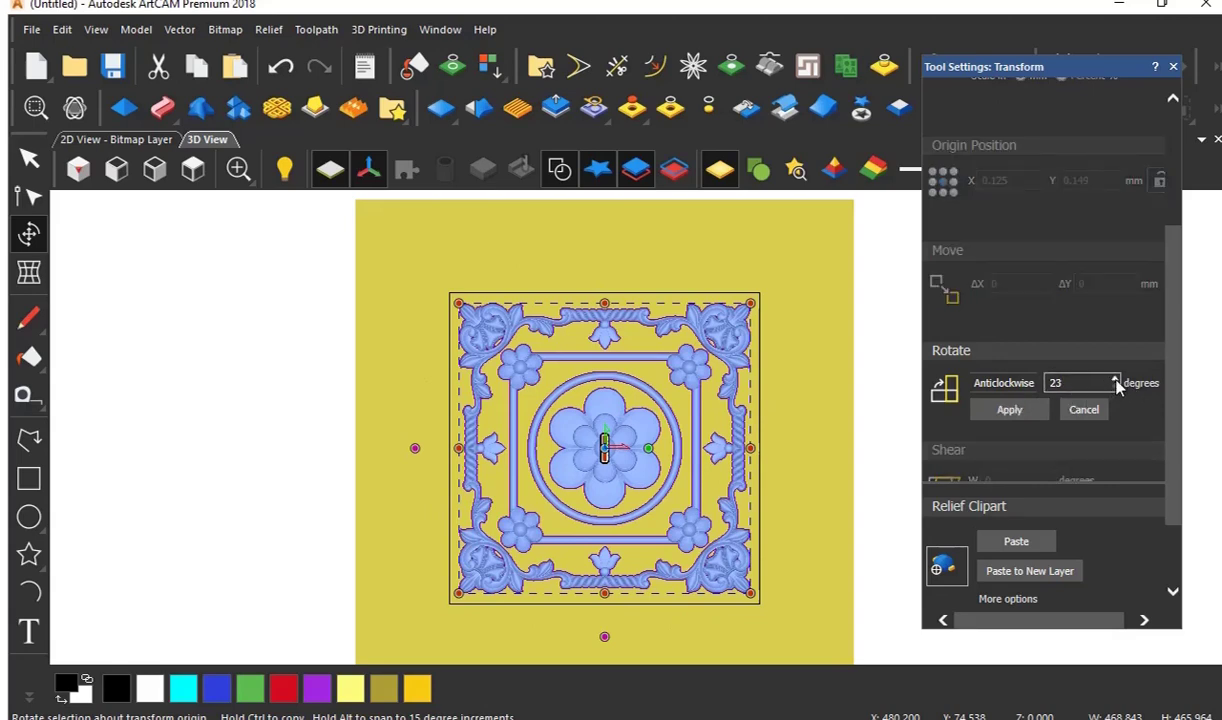
{"action": "left_click", "coordinate": [1010, 410]}
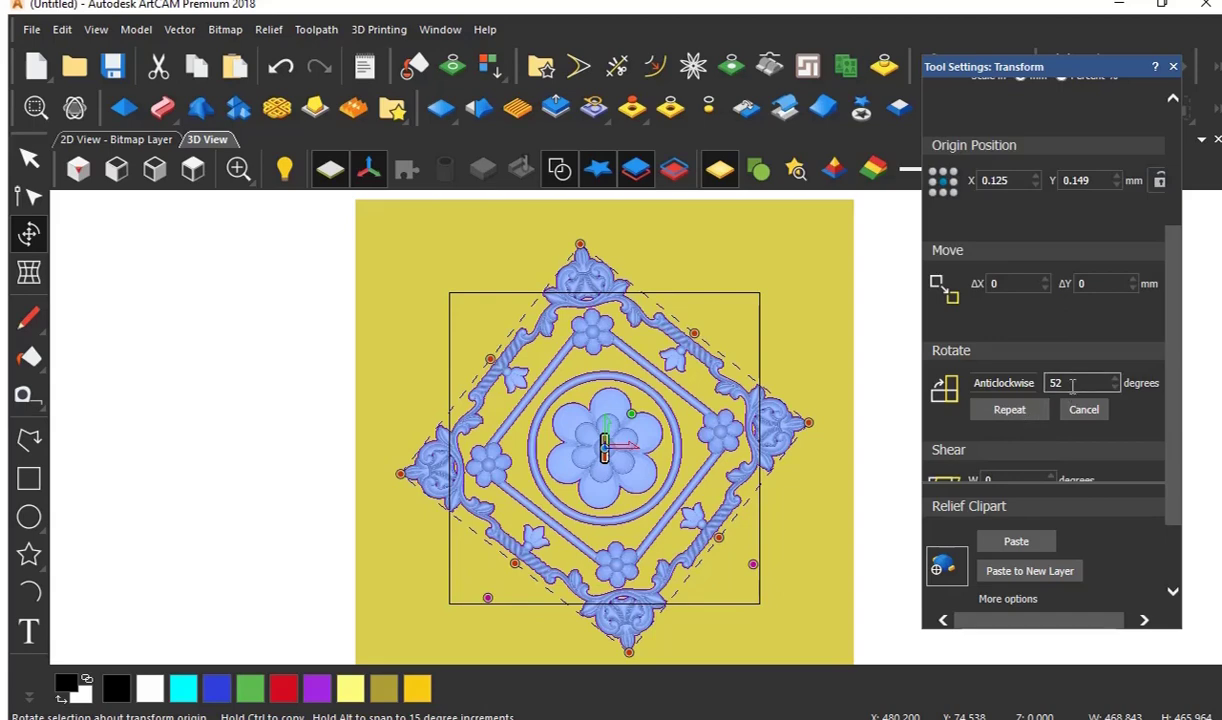
{"action": "double_click", "coordinate": [1050, 383]}
{"action": "type", "text": "-"}
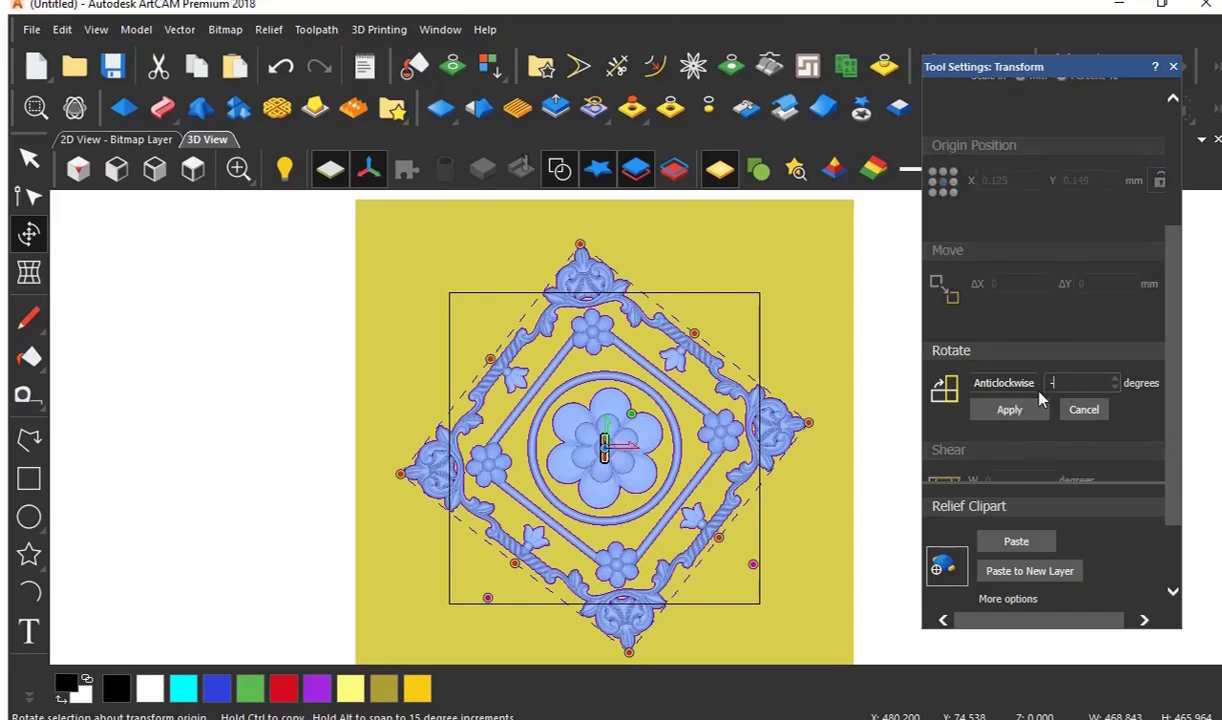
{"action": "type", "text": "52"}
{"action": "left_click", "coordinate": [1003, 416]}
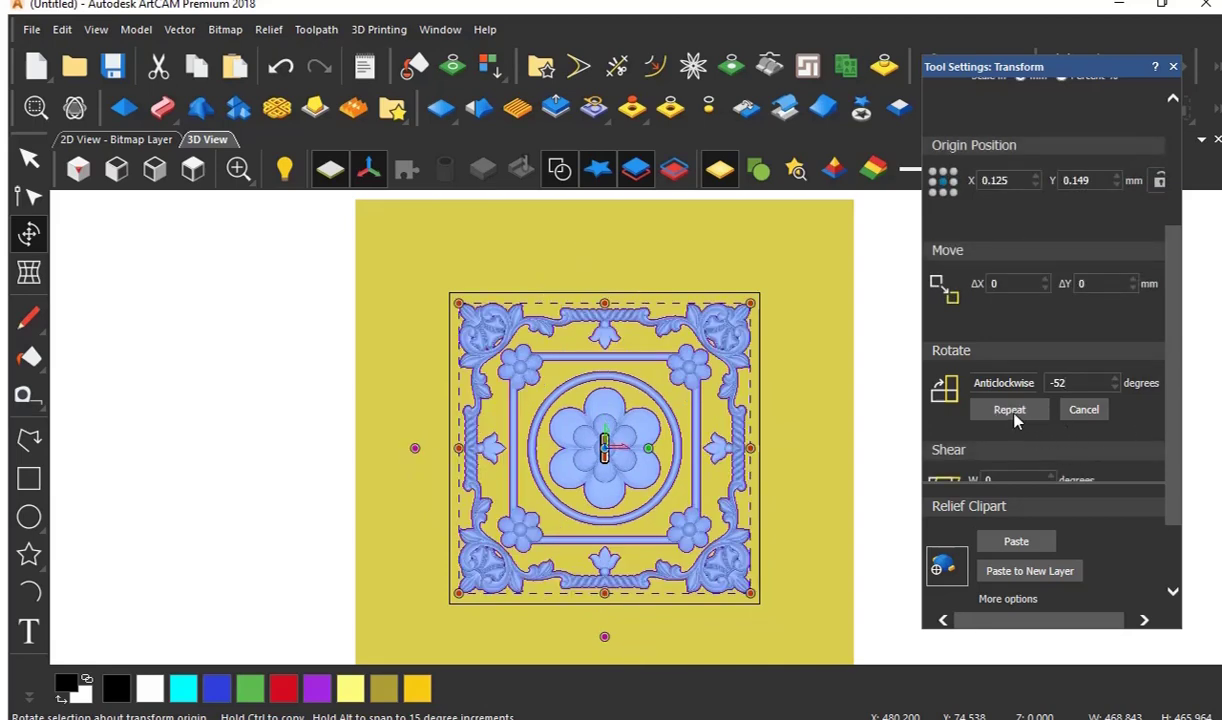
- Rotate the relief 10 degrees anticlockwise and repeat the same rotation twice
{"action": "double_click", "coordinate": [1052, 388]}
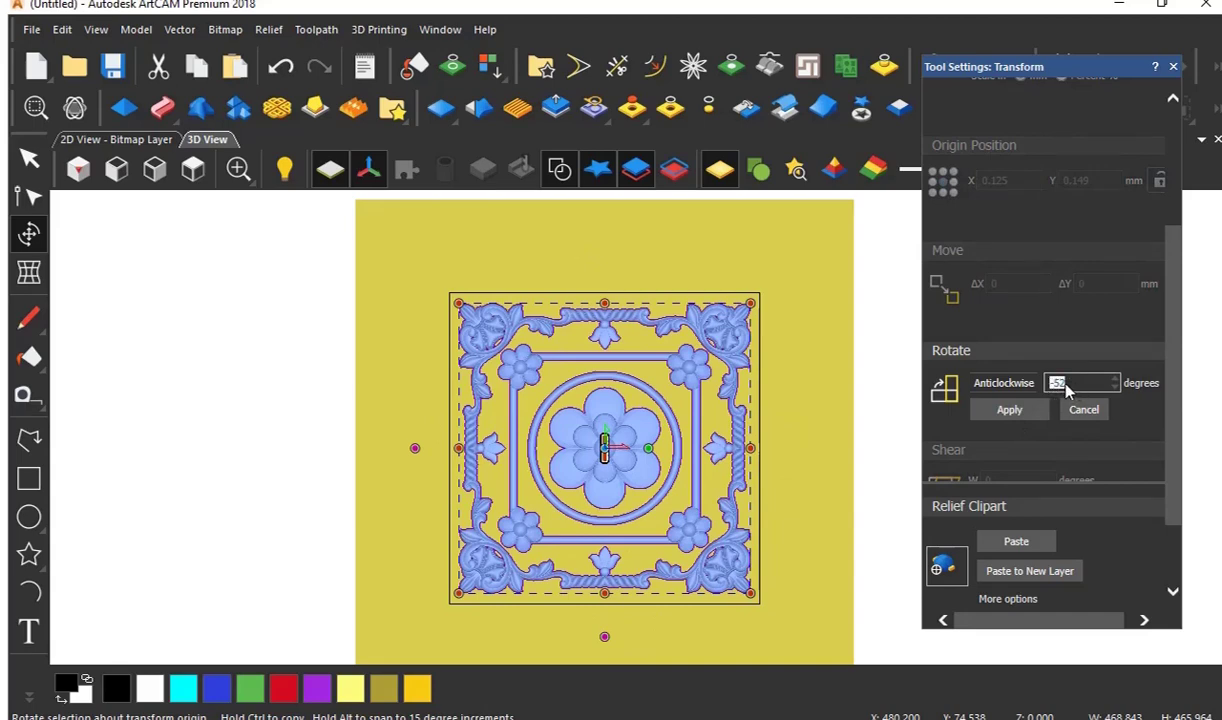
{"action": "type", "text": "10"}
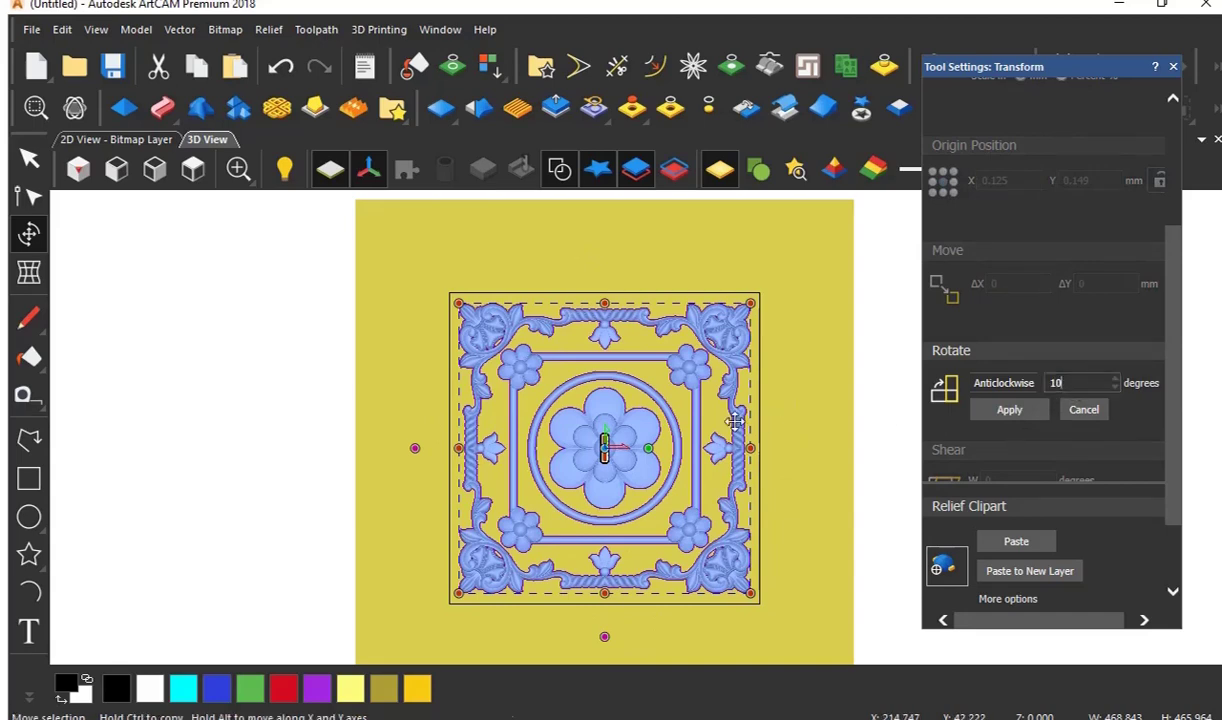
{"action": "left_click", "coordinate": [1004, 416]}
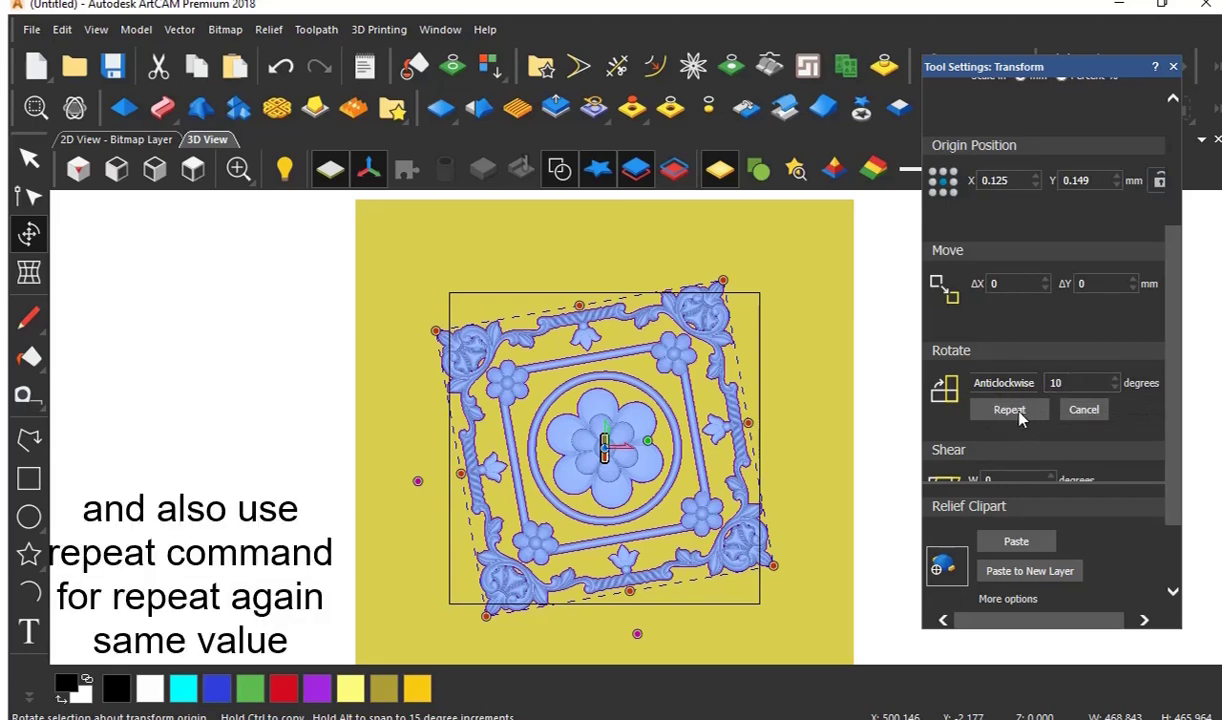
{"action": "left_click", "coordinate": [1019, 414]}
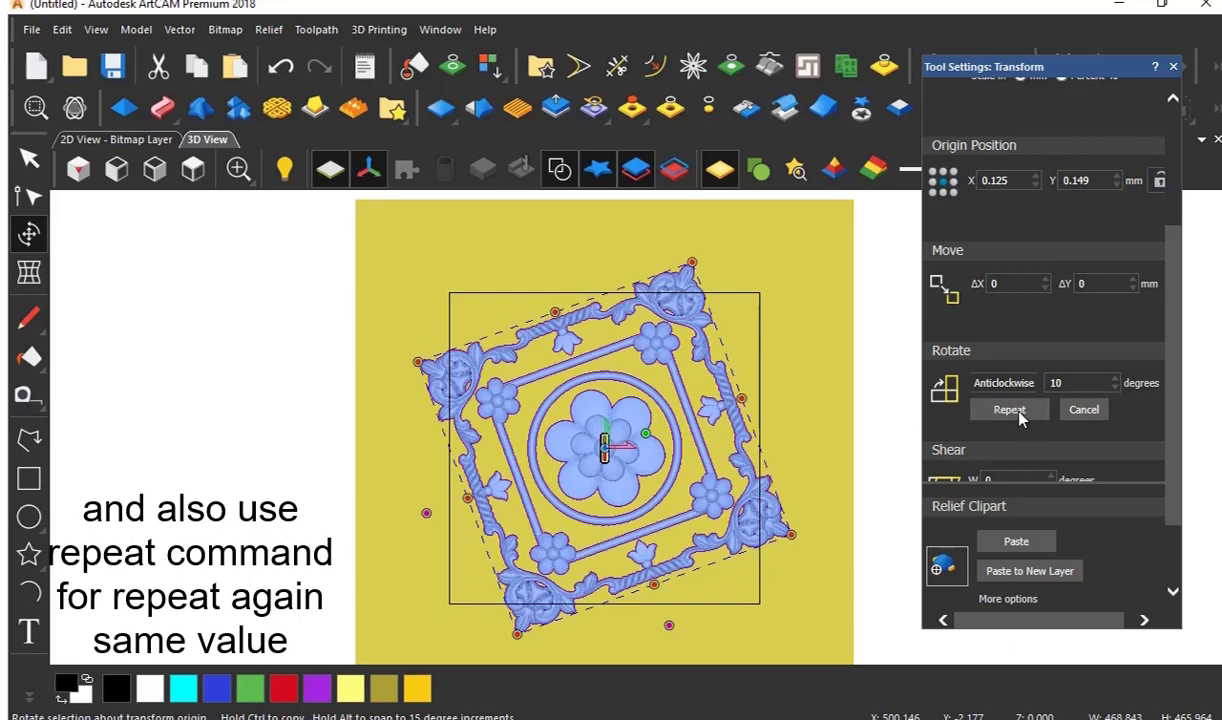
{"action": "left_click", "coordinate": [1019, 414]}
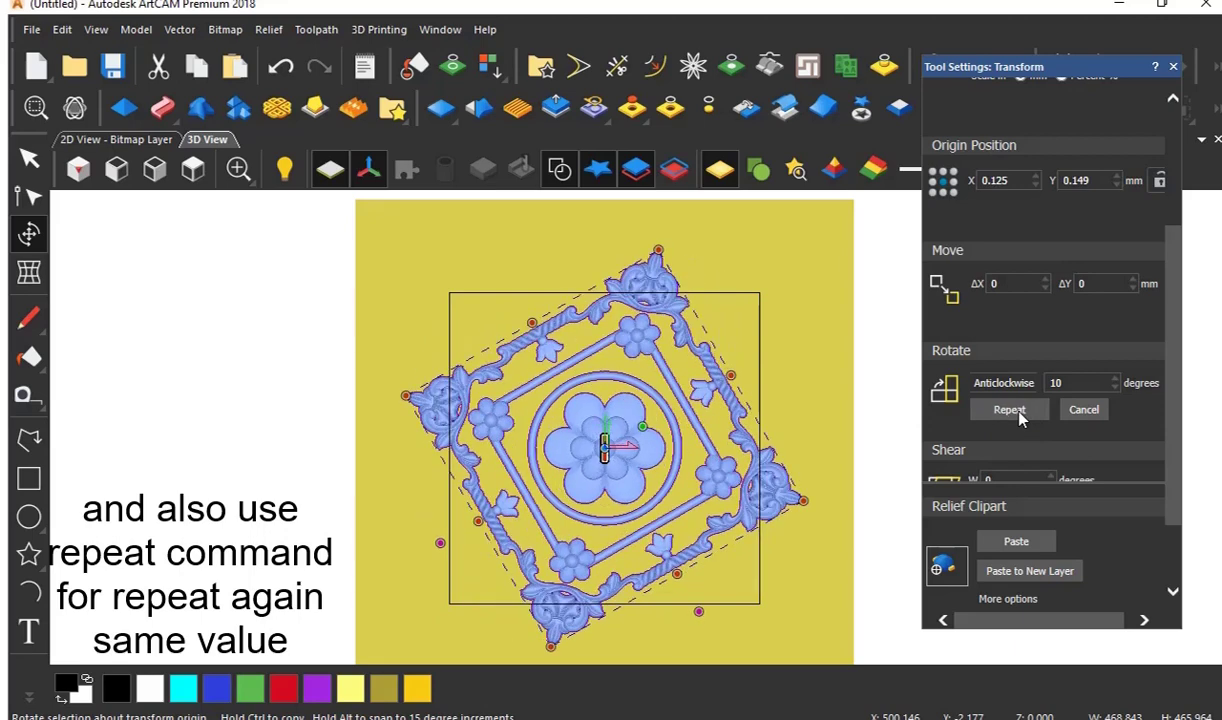
{"action": "double_click", "coordinate": [1056, 383]}
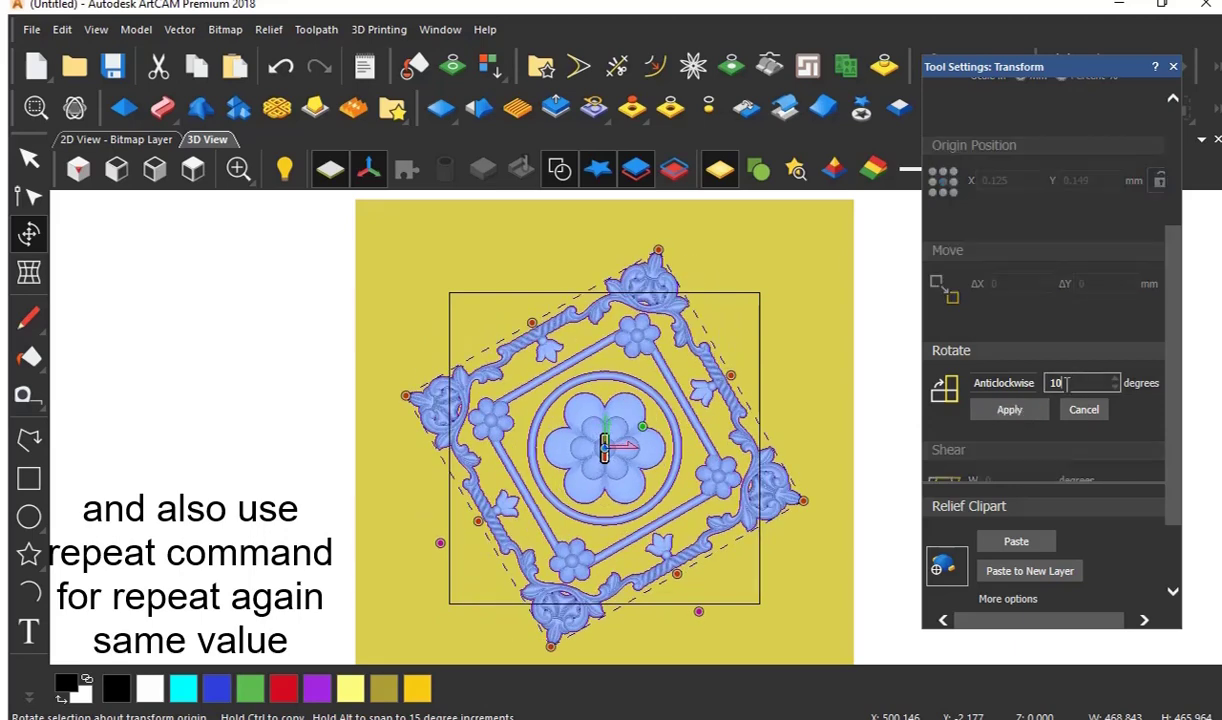
{"action": "left_click", "coordinate": [1046, 386]}
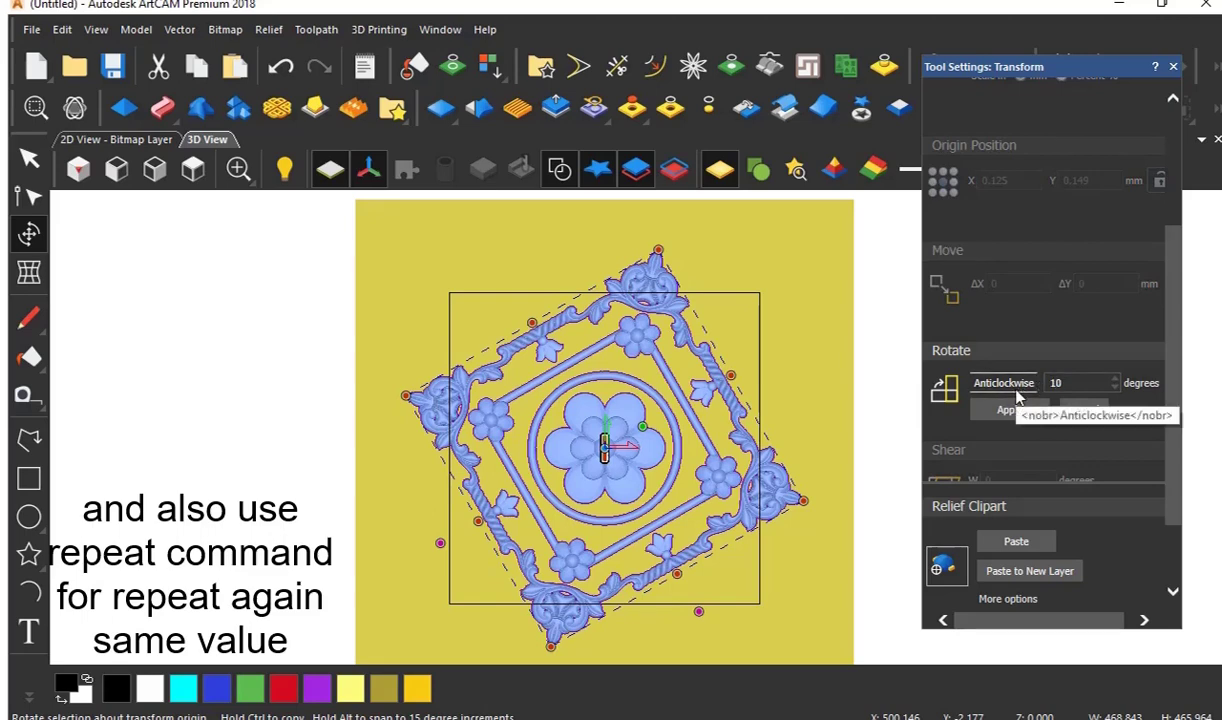
{"action": "key", "text": "Delete"}
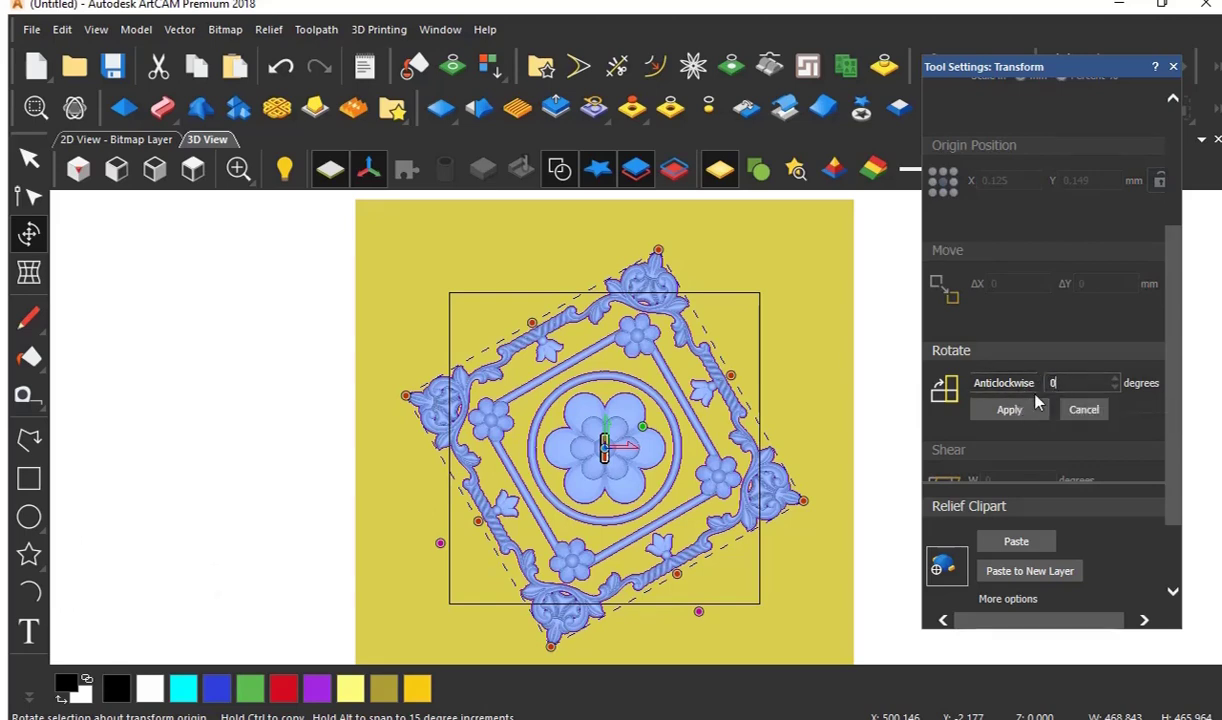
{"action": "scroll", "coordinate": [1037, 413], "scroll_direction": "up", "scroll_amount": 2}
{"action": "scroll", "coordinate": [1028, 420], "scroll_direction": "down", "scroll_amount": 2}
{"action": "left_click", "coordinate": [1080, 413]}
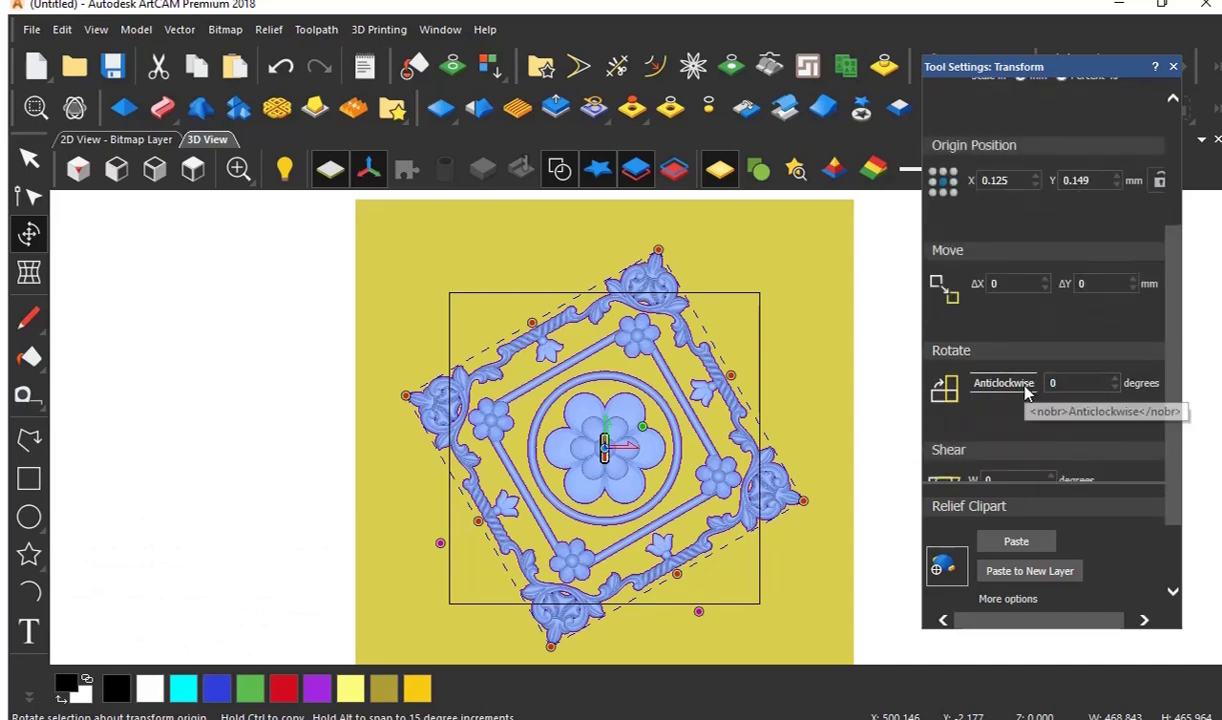
- Rotate the relief by -20 degrees in the anticlockwise setting and repeat the rotation once
{"action": "double_click", "coordinate": [1047, 384]}
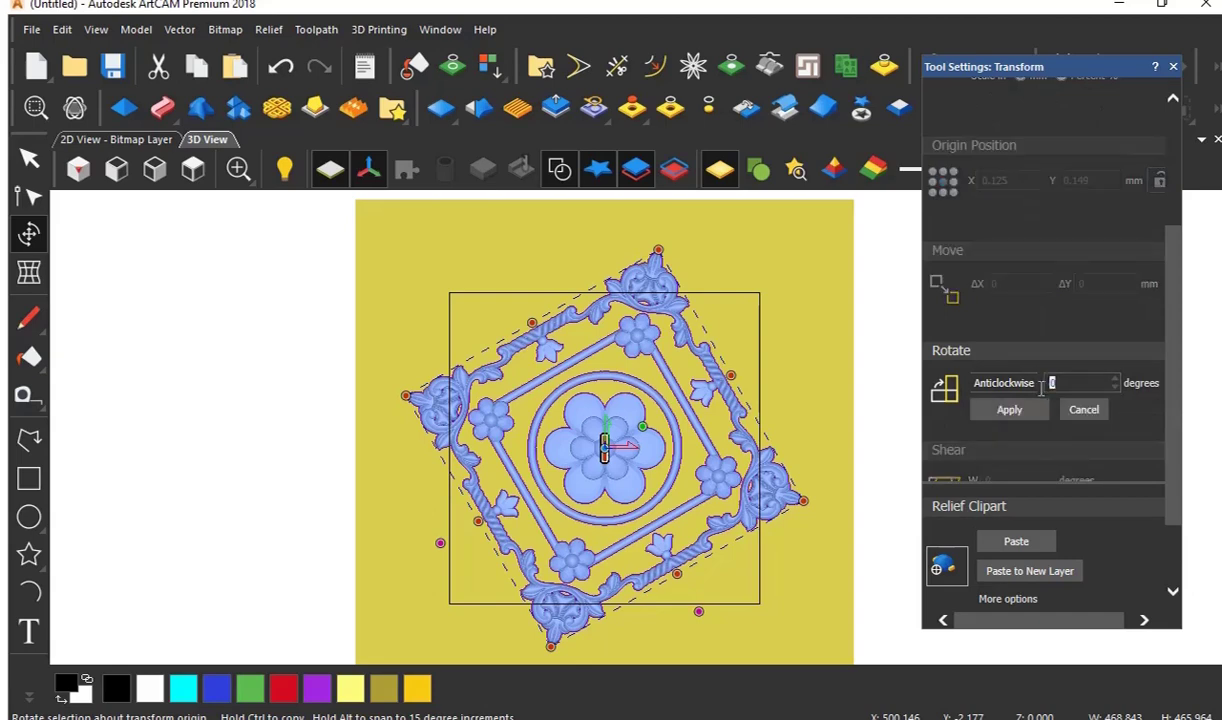
{"action": "type", "text": "-"}
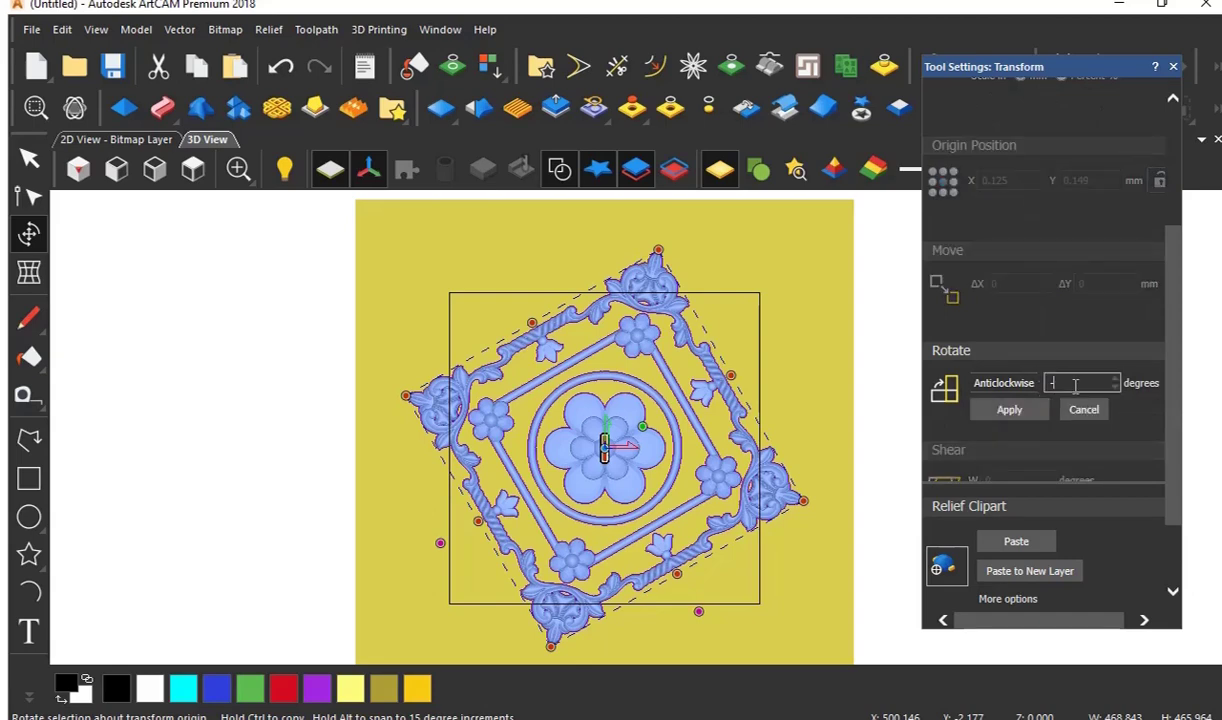
{"action": "type", "text": "20"}
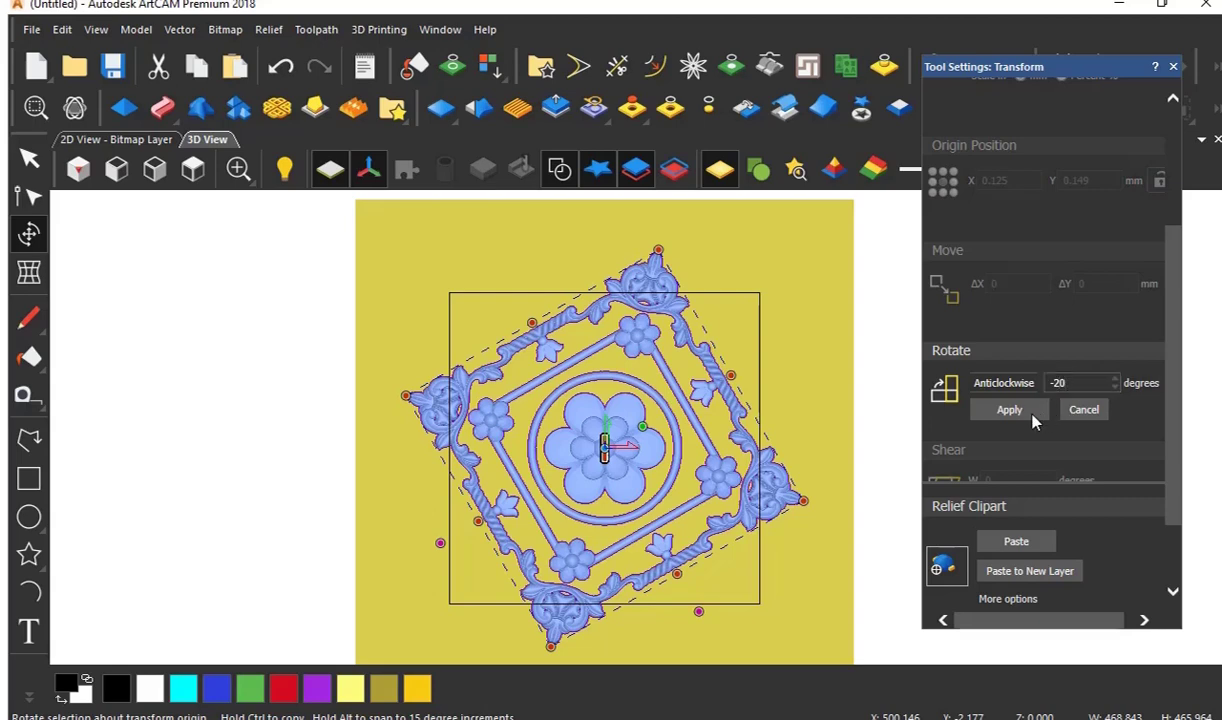
{"action": "left_click", "coordinate": [1005, 410]}
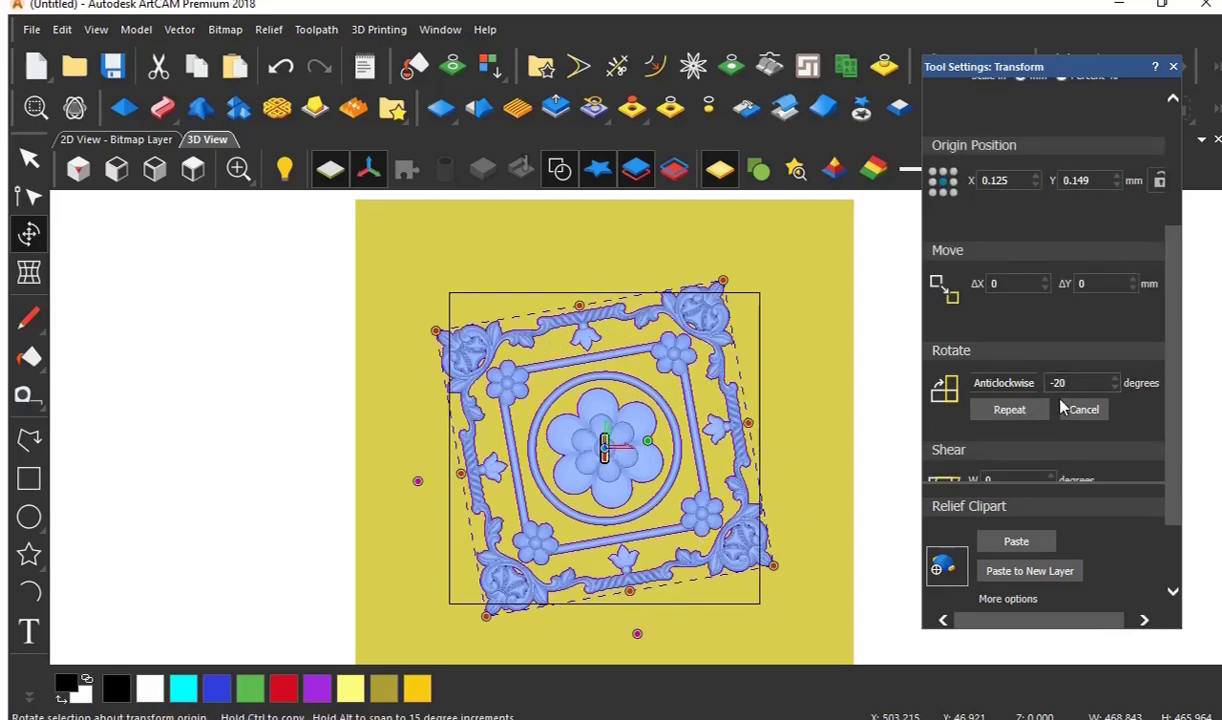
{"action": "left_click", "coordinate": [1022, 413]}
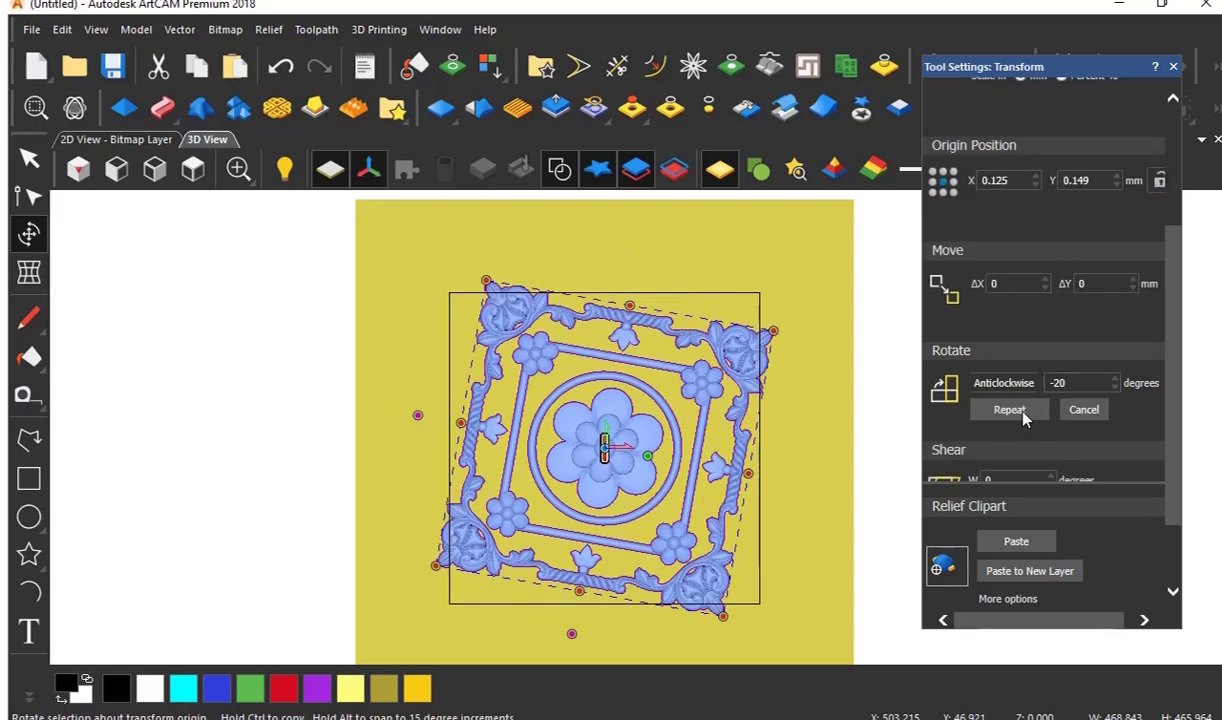
- Rotate the relief by -10 degrees in the anticlockwise setting
{"action": "double_click", "coordinate": [1071, 381]}
{"action": "type", "text": "-"}
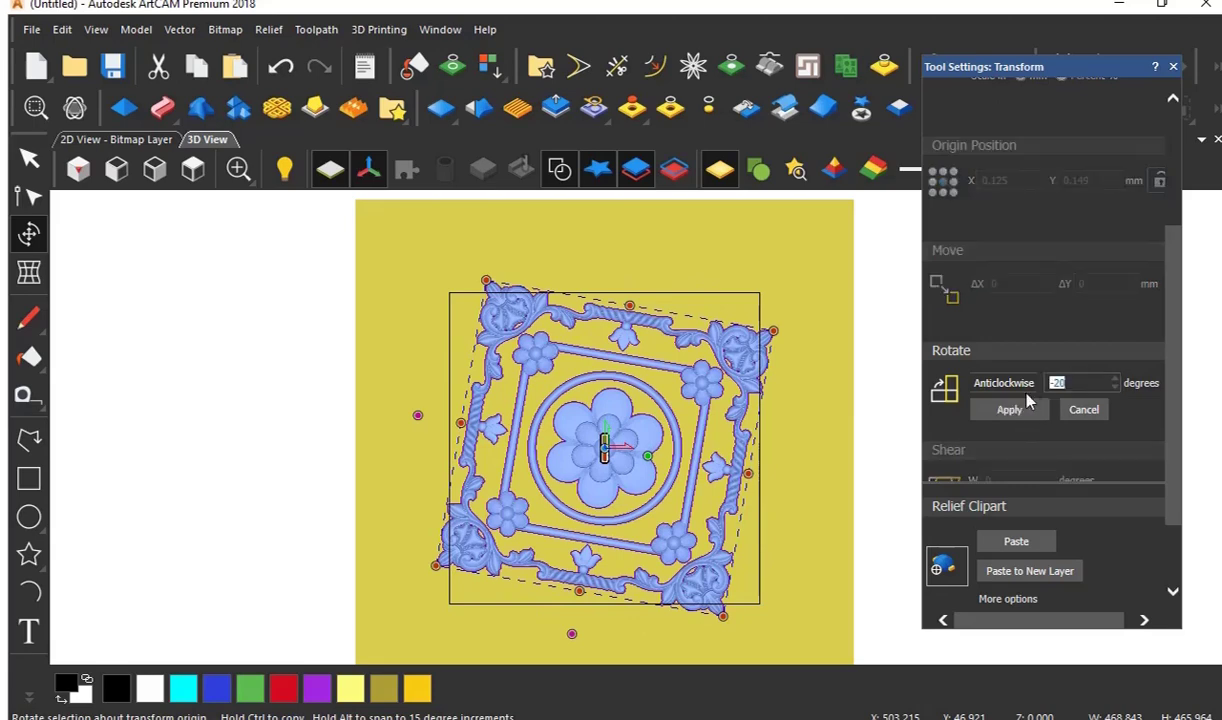
{"action": "type", "text": "10"}
{"action": "left_click", "coordinate": [1028, 414]}
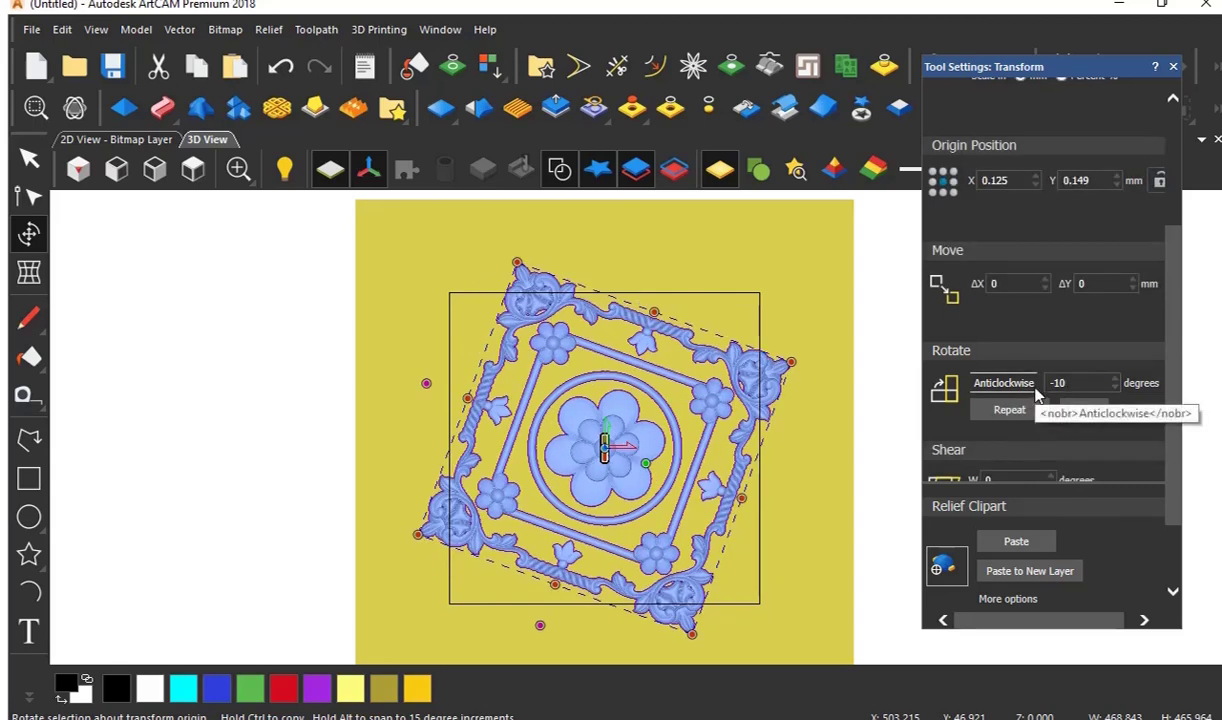
- Switch the rotation direction to clockwise and apply the -10 degree rotation twice to square the relief with the vector
{"action": "left_click", "coordinate": [1023, 388]}
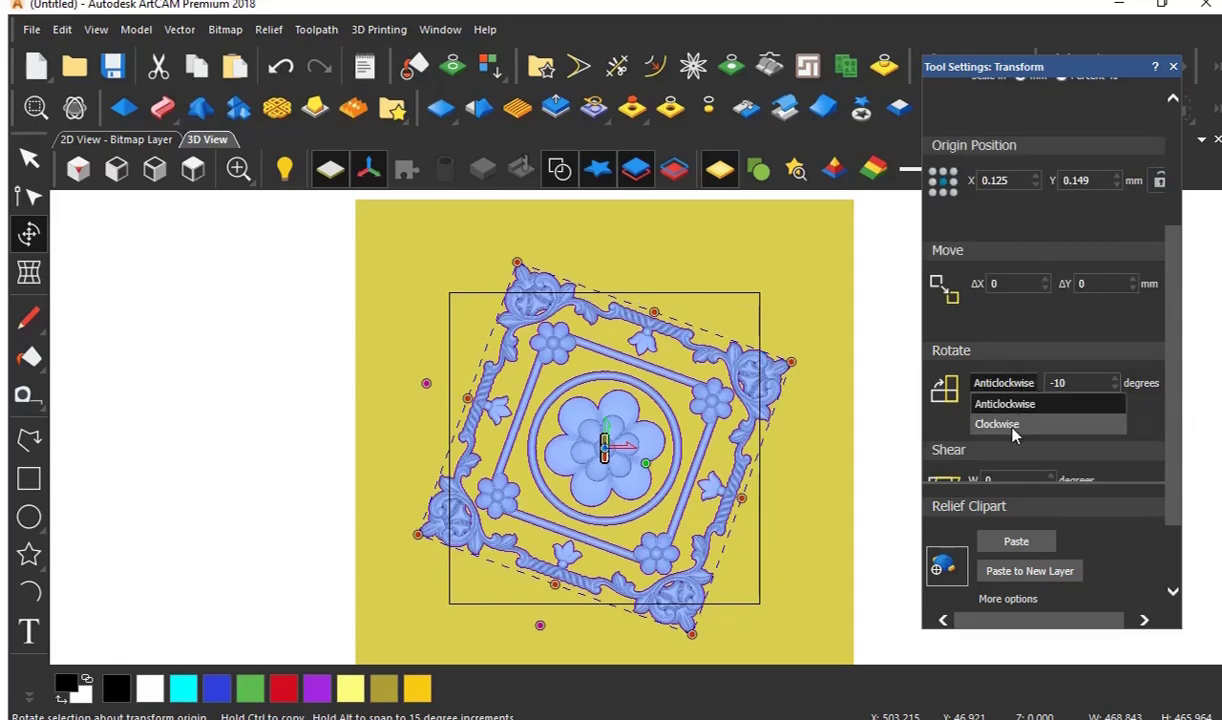
{"action": "left_click", "coordinate": [1012, 424]}
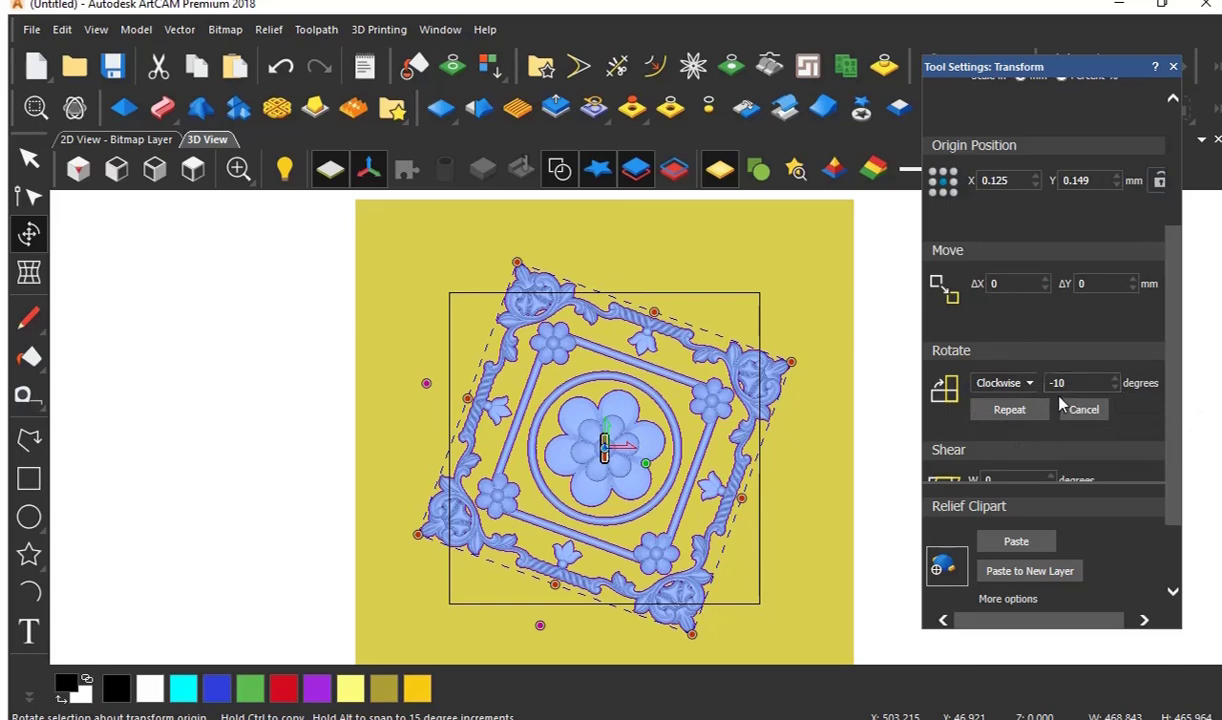
{"action": "left_click", "coordinate": [1031, 412]}
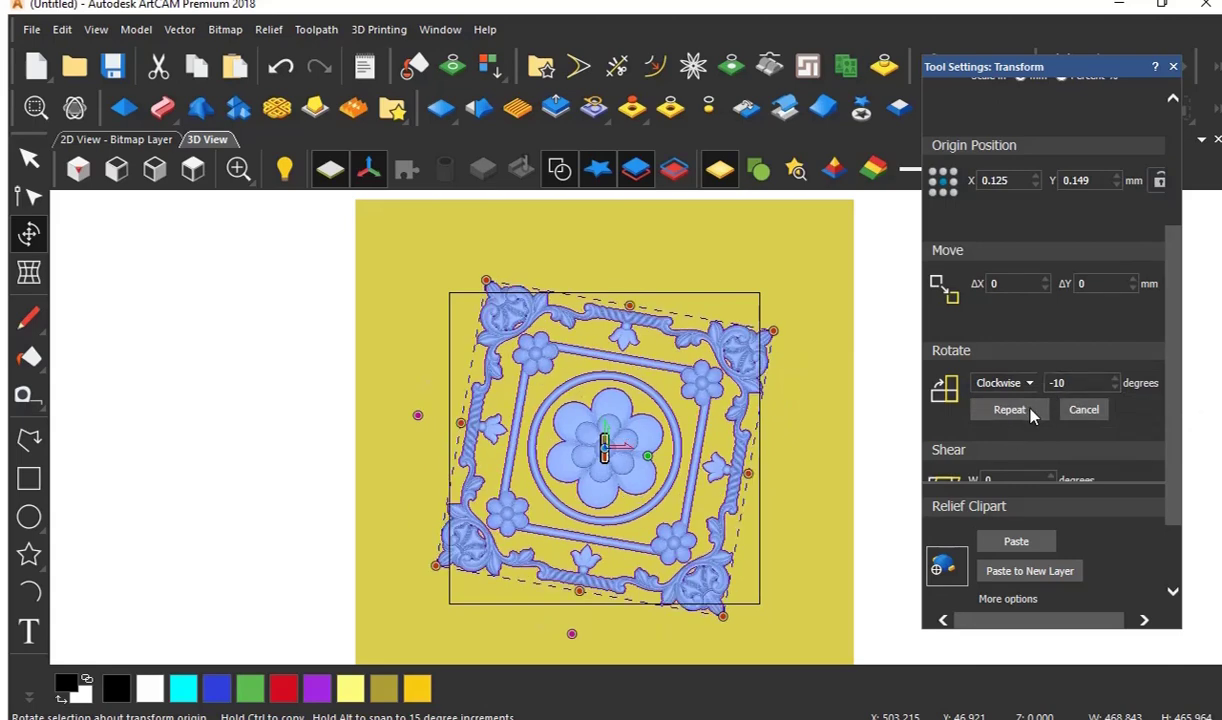
{"action": "left_click", "coordinate": [1031, 413]}
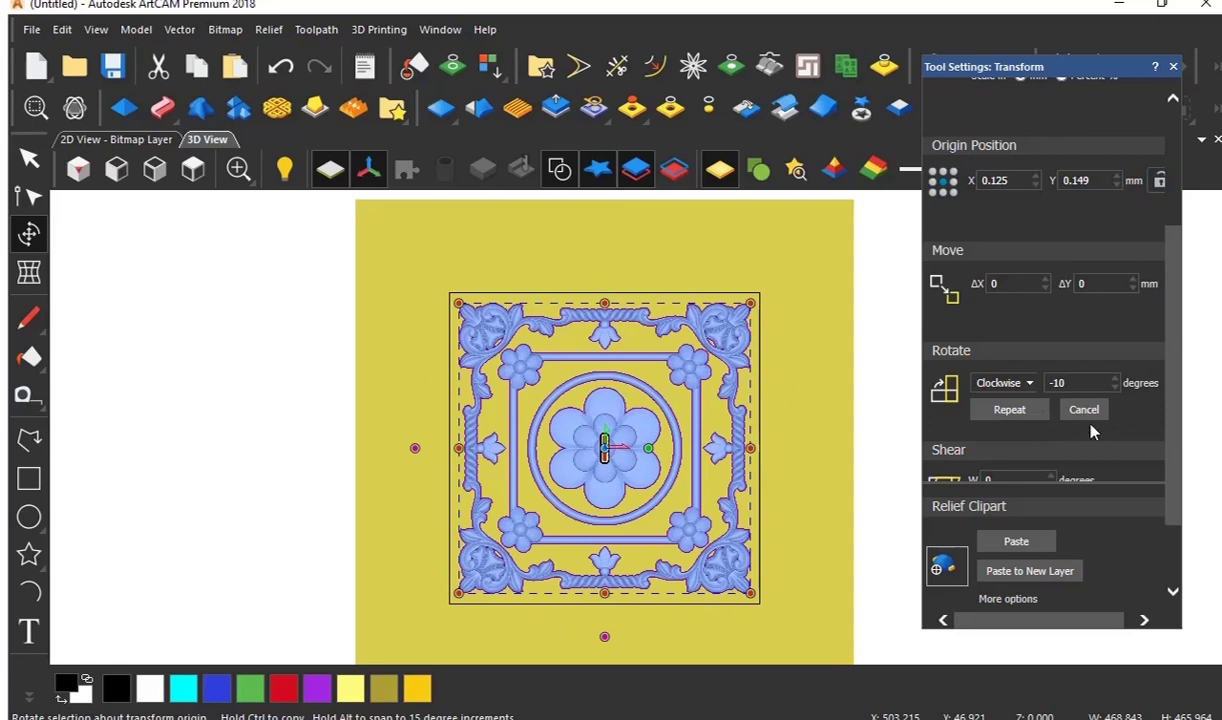
- Shear the relief 10 degrees in width
{"action": "left_click_drag", "start_coordinate": [1178, 410], "coordinate": [1168, 465]}
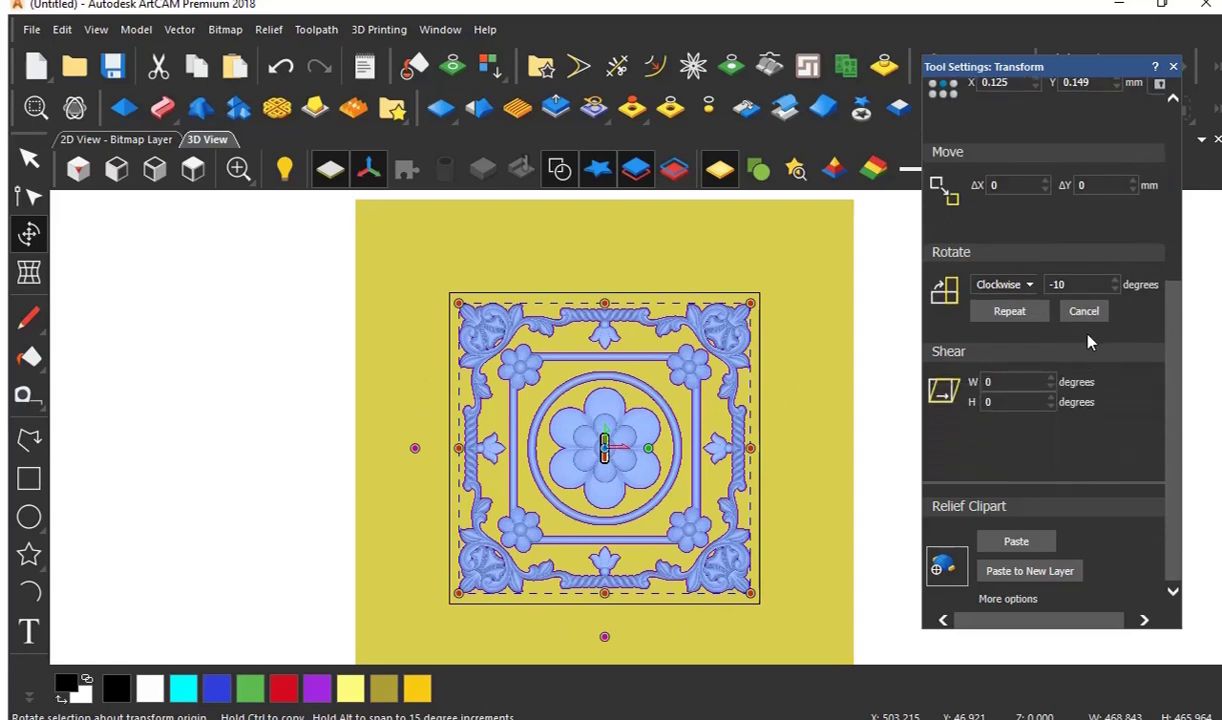
{"action": "scroll", "coordinate": [1005, 400], "scroll_direction": "up", "scroll_amount": 2}
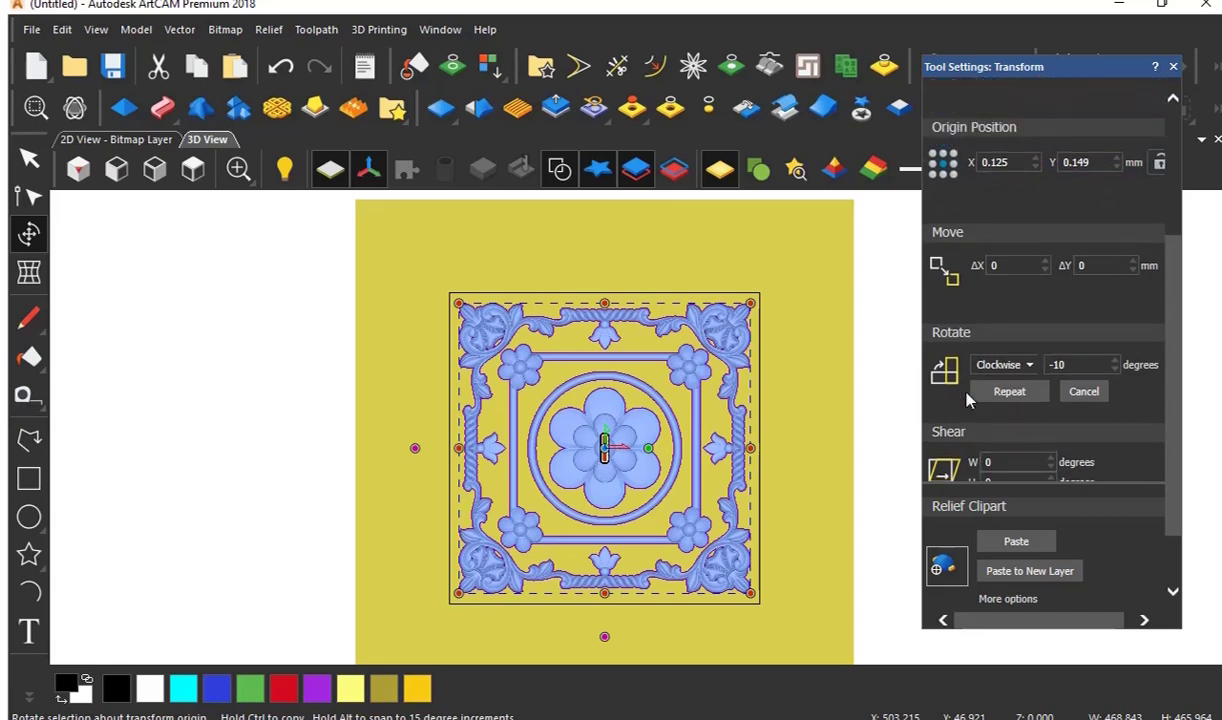
{"action": "scroll", "coordinate": [1020, 452], "scroll_direction": "down", "scroll_amount": 2}
{"action": "double_click", "coordinate": [988, 382]}
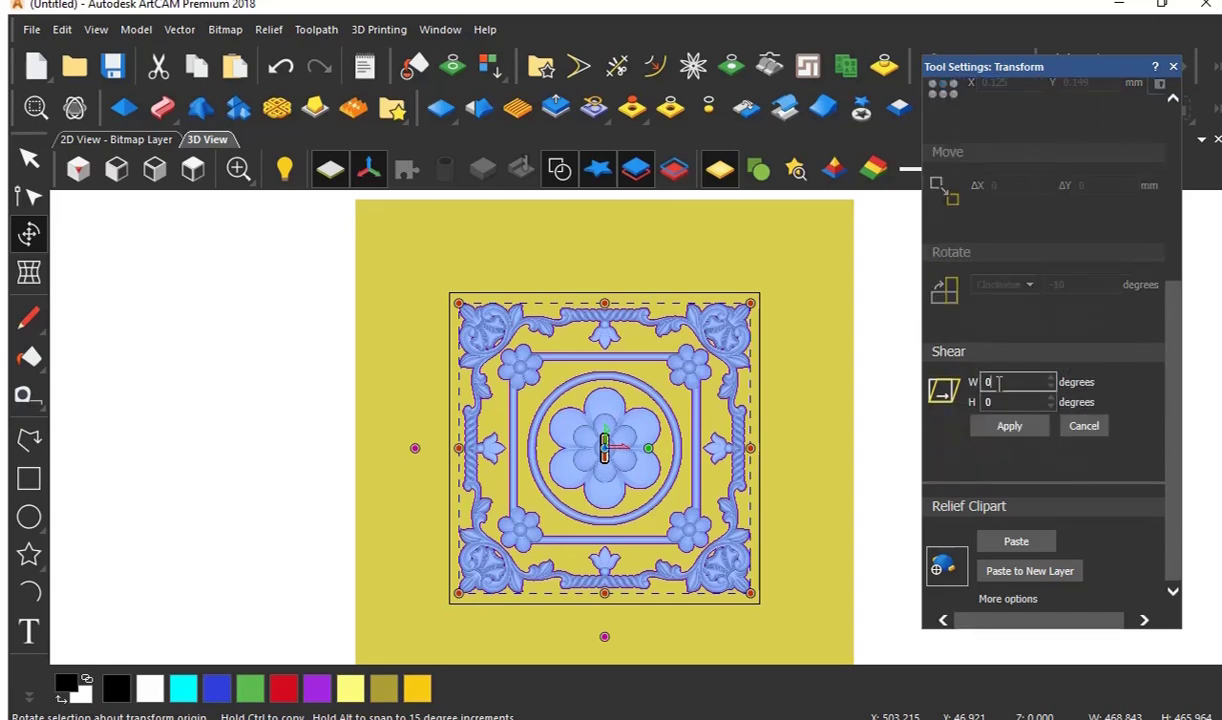
{"action": "type", "text": "10"}
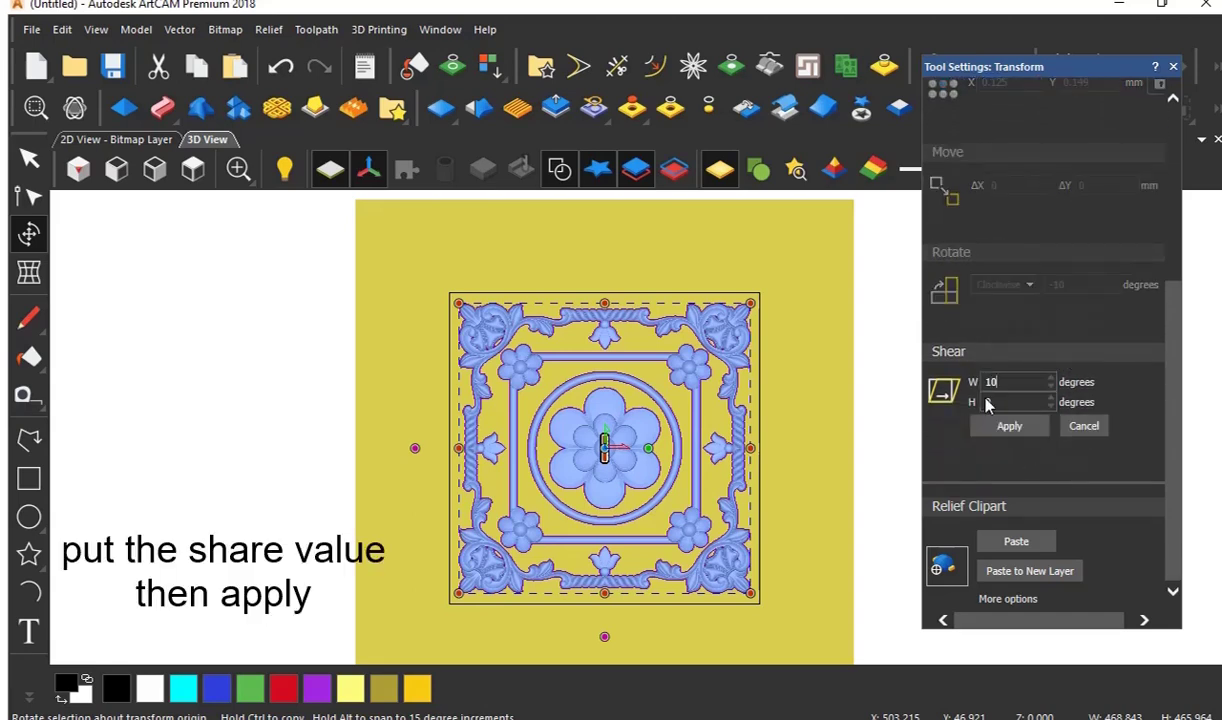
{"action": "left_click", "coordinate": [1010, 426]}
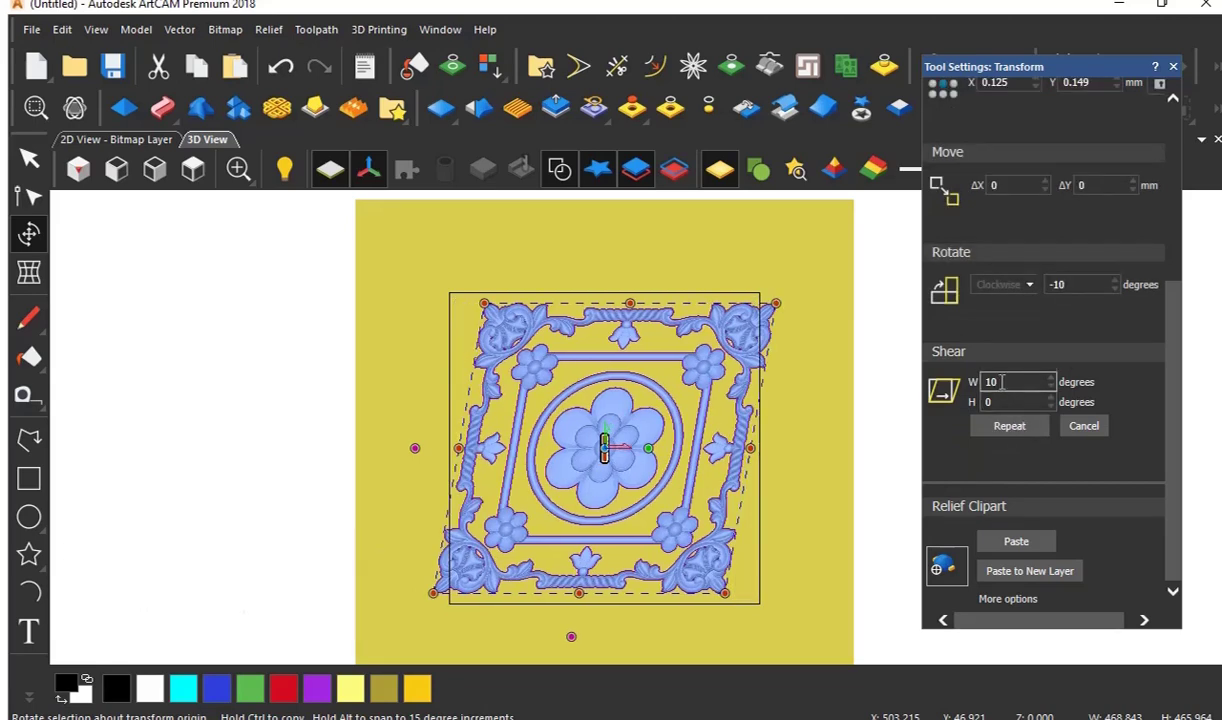
- Reverse the width shear of the relief with a value of -10 degrees
{"action": "left_click_drag", "start_coordinate": [1001, 381], "coordinate": [982, 381]}
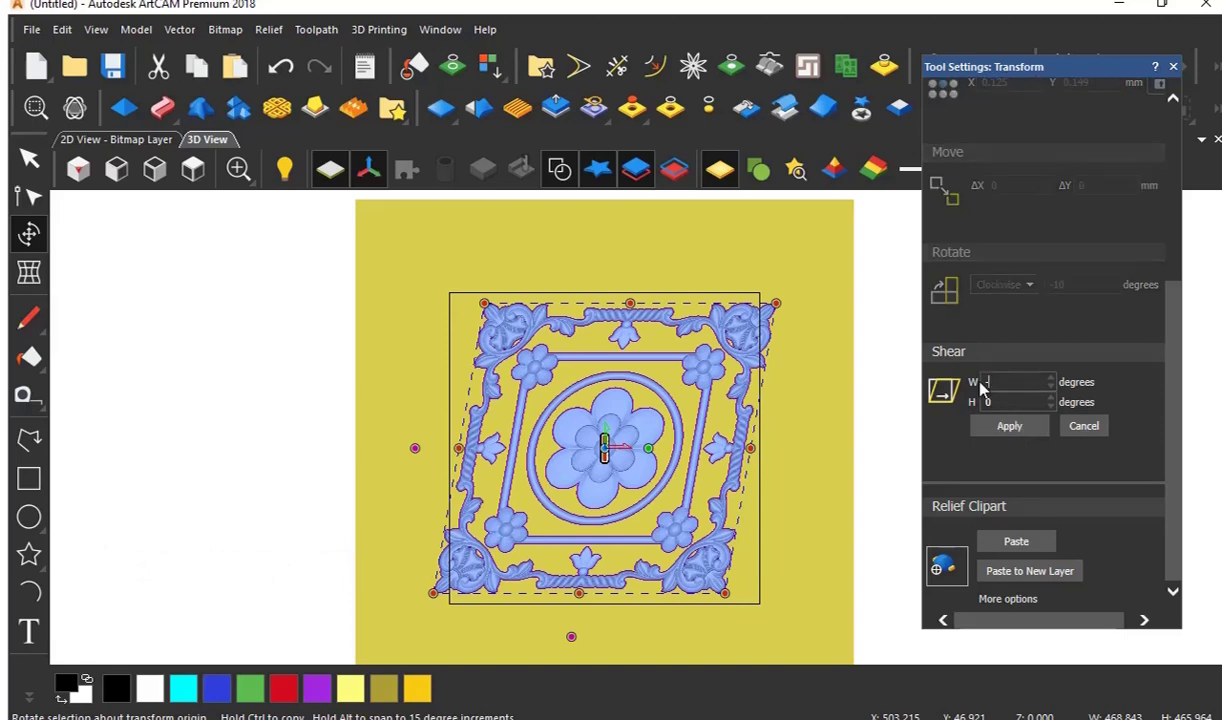
{"action": "type", "text": "-10"}
{"action": "left_click", "coordinate": [1010, 427]}
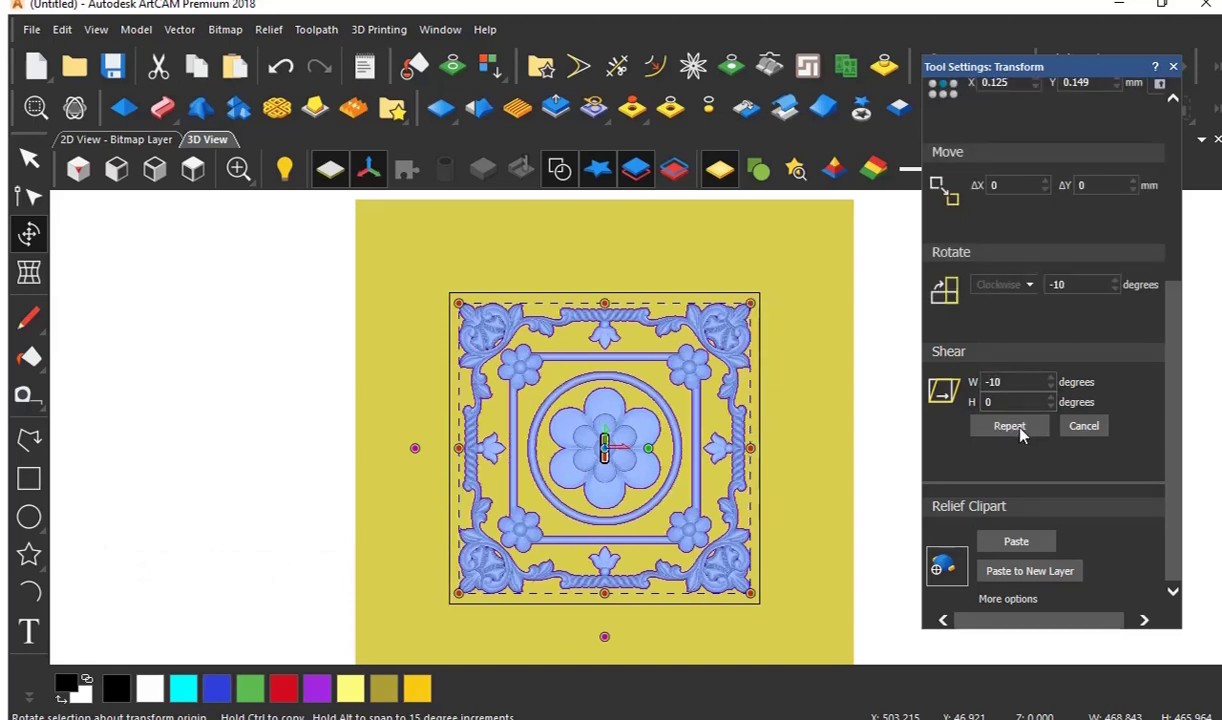
- Paste the clipart relief into the model at its current size and position within the square vector
{"action": "scroll", "coordinate": [646, 469], "scroll_direction": "up", "scroll_amount": 1}
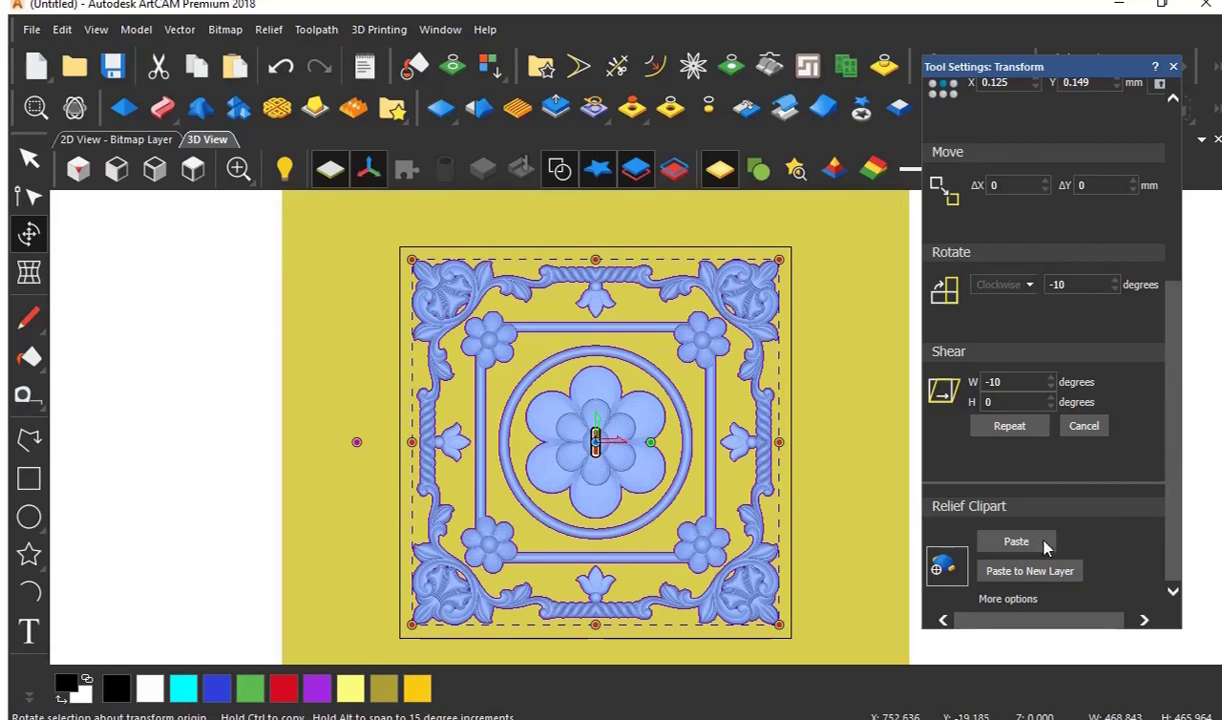
{"action": "left_click_drag", "start_coordinate": [1174, 533], "coordinate": [1176, 375]}
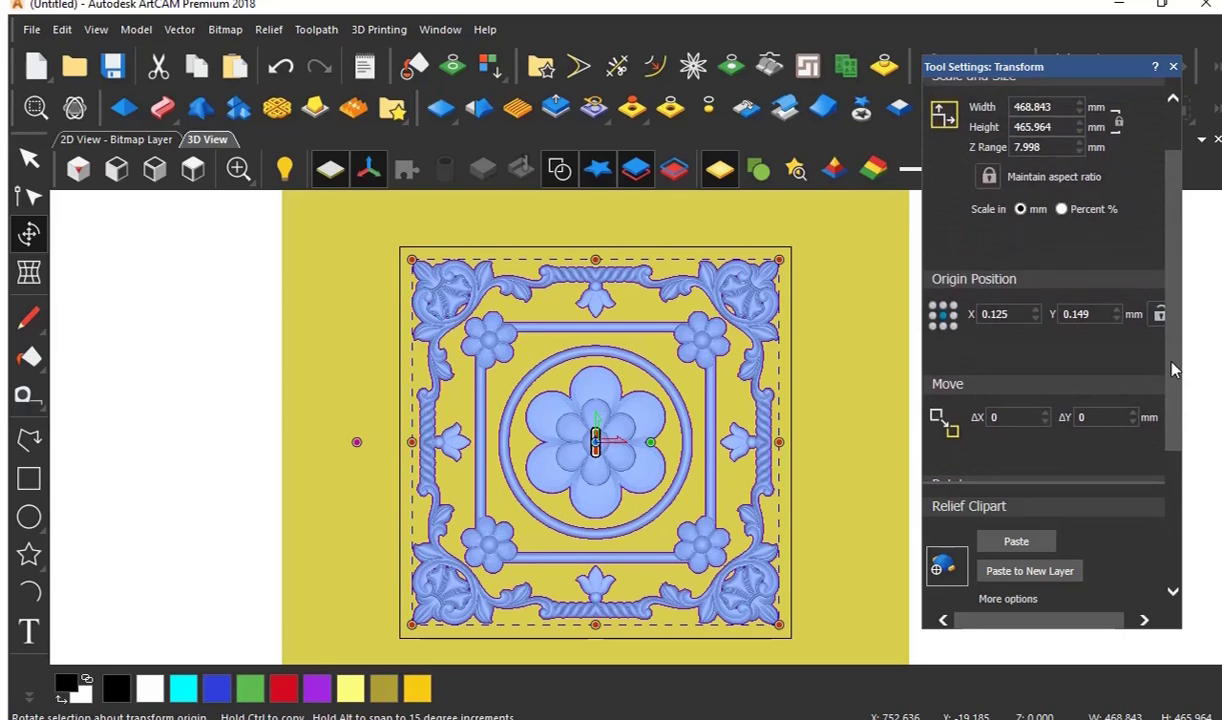
{"action": "left_click", "coordinate": [1017, 544]}
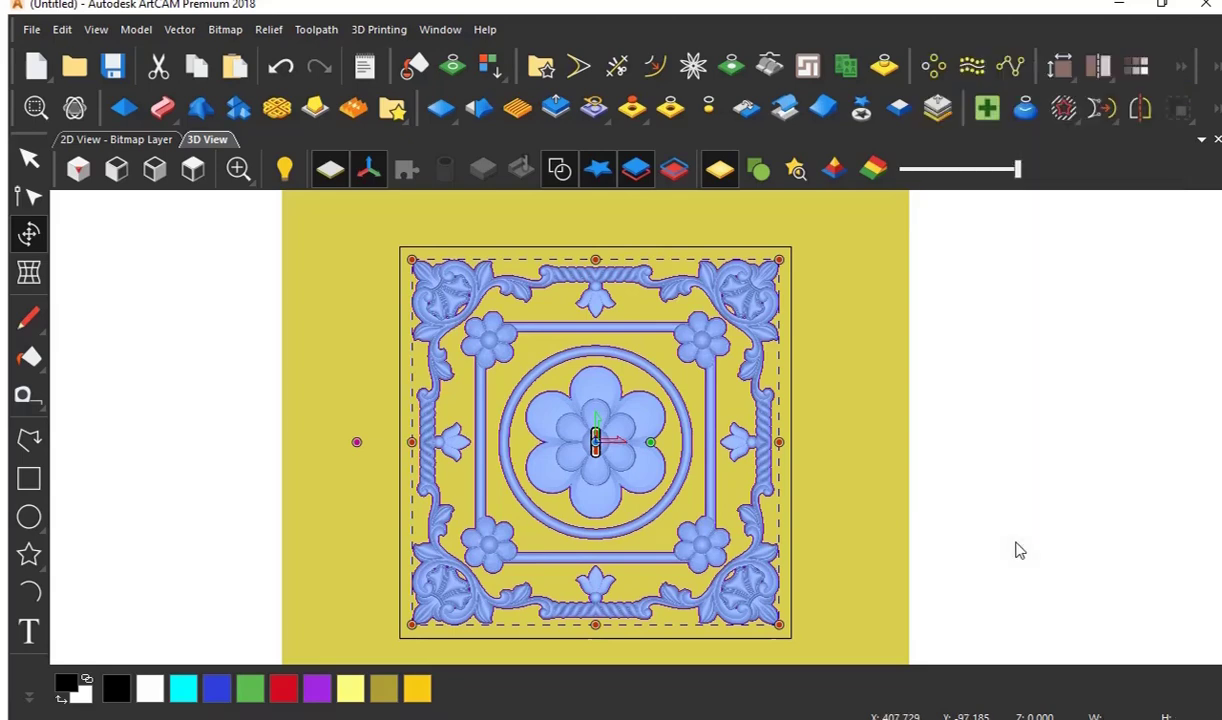
{"action": "scroll", "coordinate": [715, 515], "scroll_direction": "down", "scroll_amount": 1}
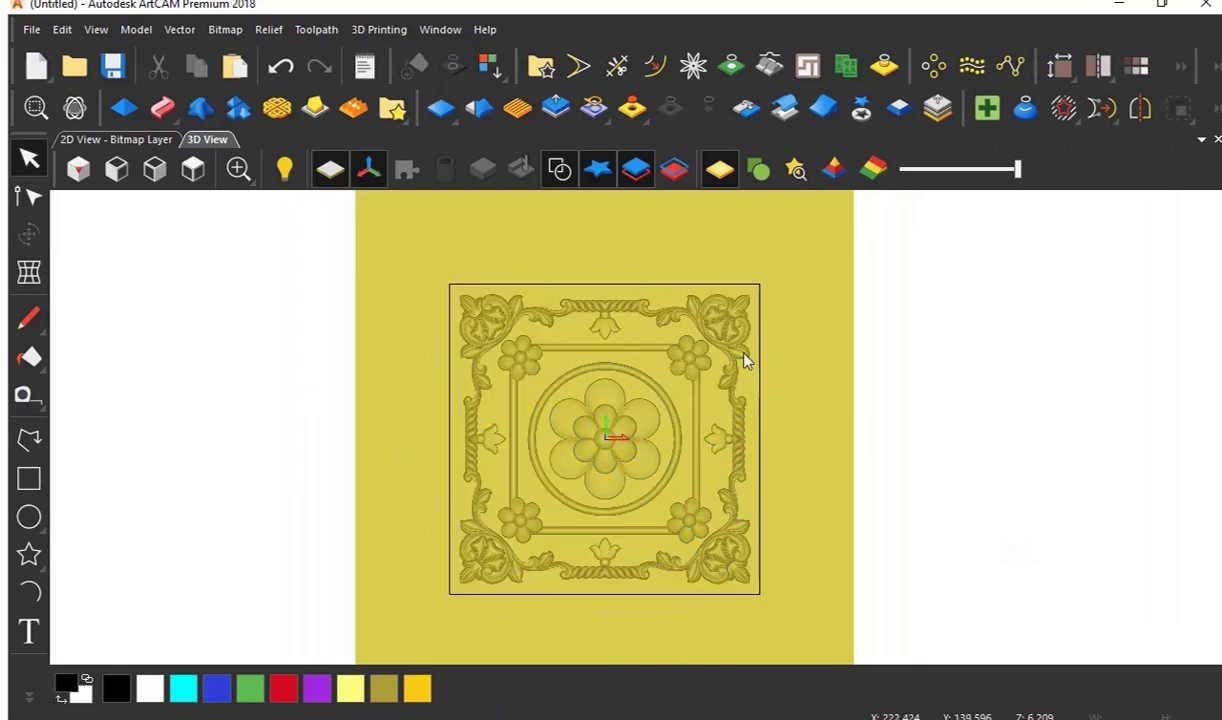
- Select the square vector and clear the pasted relief inside it
{"action": "scroll", "coordinate": [741, 356], "scroll_direction": "up", "scroll_amount": 1}
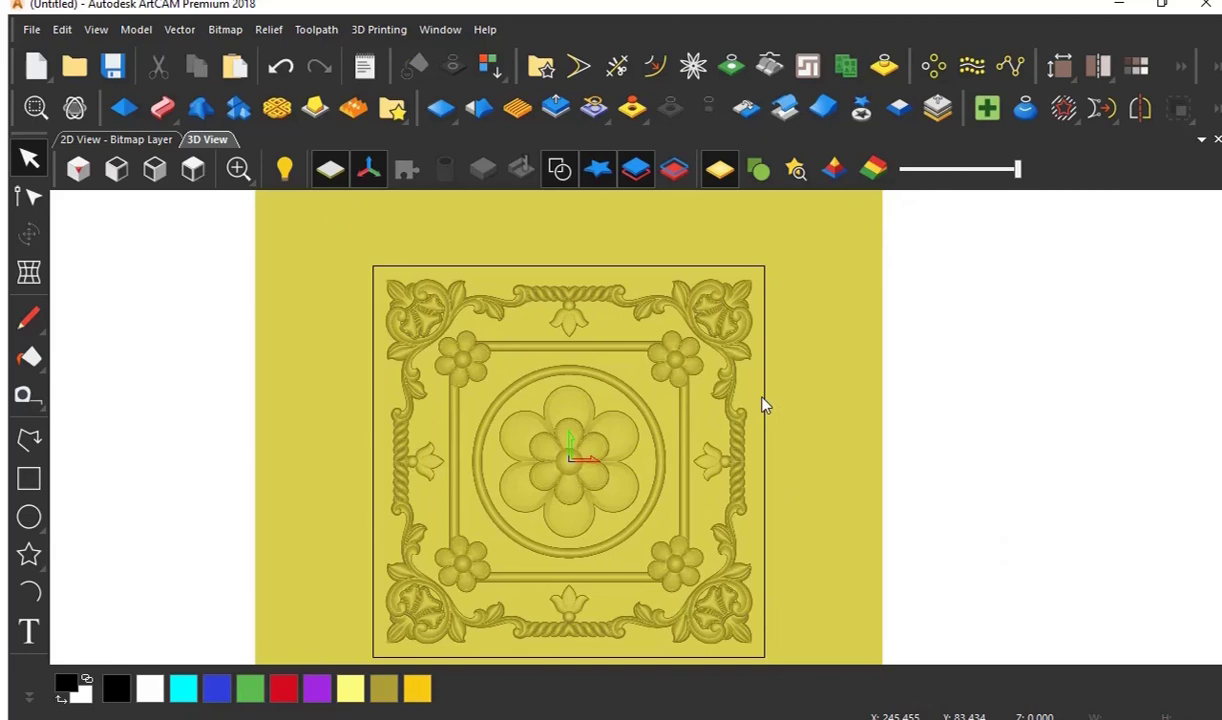
{"action": "left_click", "coordinate": [763, 405]}
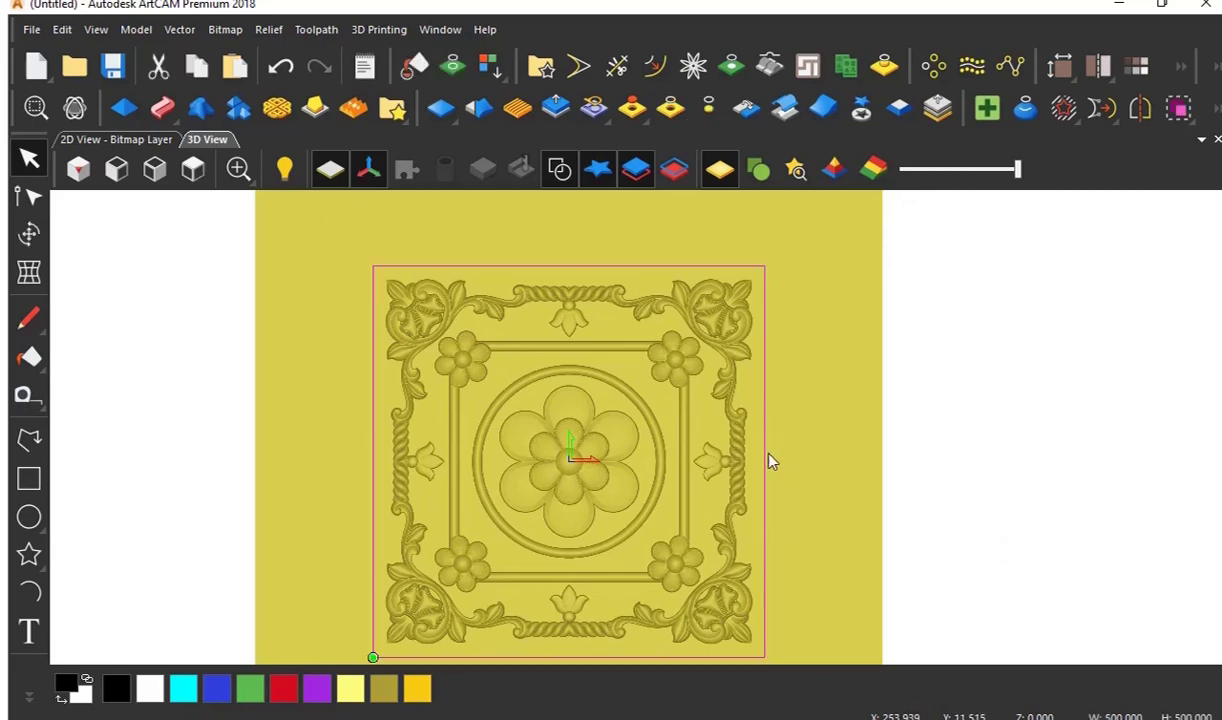
{"action": "left_click", "coordinate": [672, 110]}
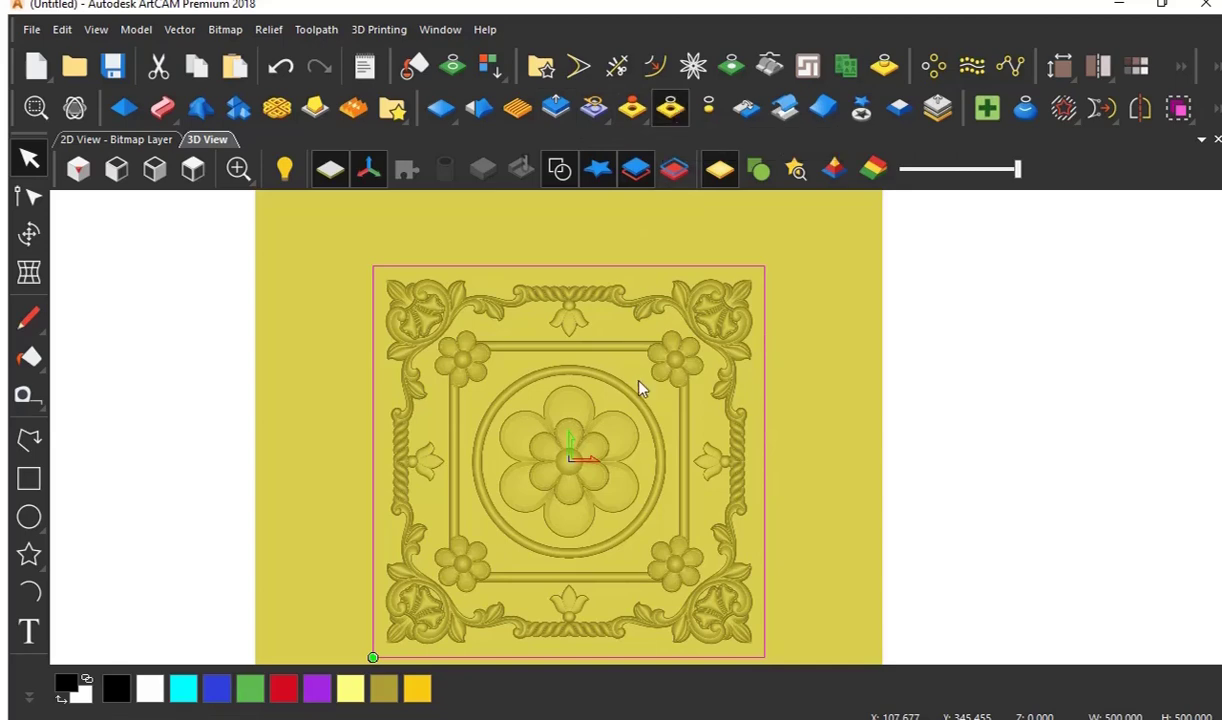
- Insert the corner6 clipart from the NewdesinesCam18 relief library into the model
{"action": "left_click", "coordinate": [393, 109]}
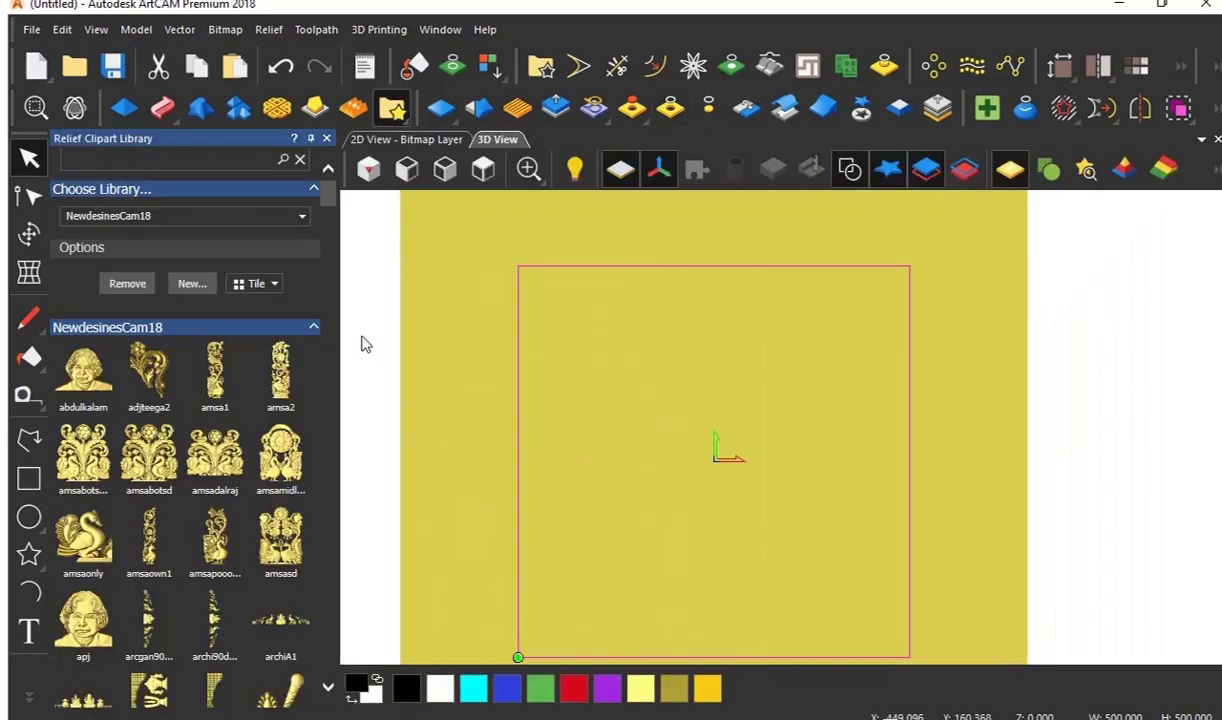
{"action": "left_click_drag", "start_coordinate": [333, 203], "coordinate": [343, 276]}
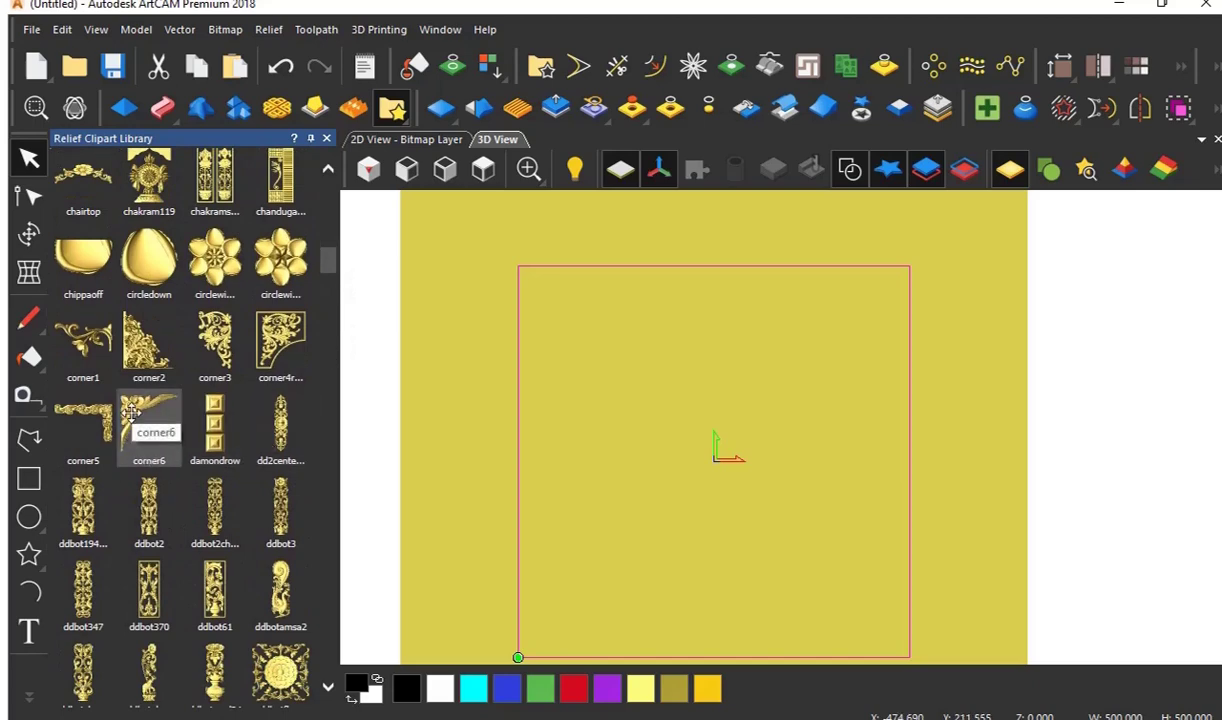
{"action": "left_click_drag", "start_coordinate": [130, 410], "coordinate": [577, 400]}
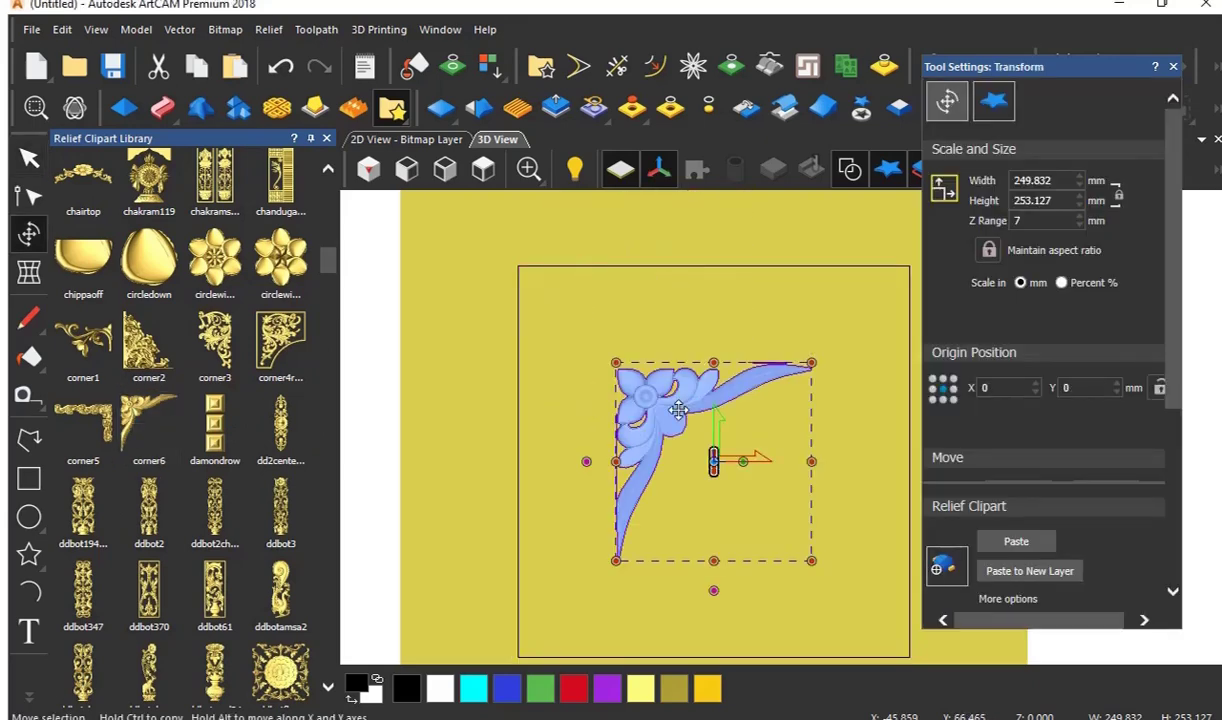
- Move the corner relief into the square's upper-left corner, at about X -121.6 mm, Y 119.3 mm
{"action": "scroll", "coordinate": [678, 410], "scroll_direction": "down", "scroll_amount": 2}
{"action": "left_click_drag", "start_coordinate": [678, 410], "coordinate": [742, 428]}
{"action": "scroll", "coordinate": [754, 428], "scroll_direction": "down", "scroll_amount": 1}
{"action": "scroll", "coordinate": [775, 427], "scroll_direction": "up", "scroll_amount": 2}
{"action": "scroll", "coordinate": [731, 417], "scroll_direction": "down", "scroll_amount": 2}
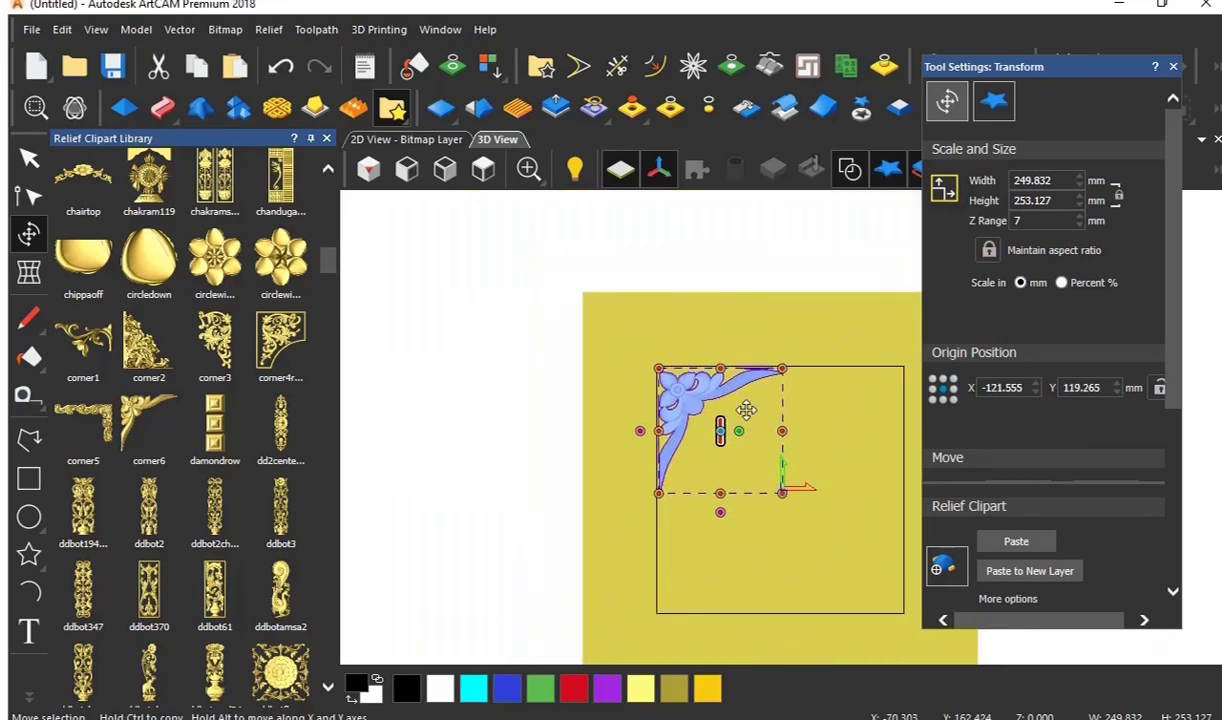
{"action": "scroll", "coordinate": [742, 428], "scroll_direction": "up", "scroll_amount": 2}
{"action": "scroll", "coordinate": [788, 469], "scroll_direction": "down", "scroll_amount": 2}
{"action": "scroll", "coordinate": [757, 480], "scroll_direction": "up", "scroll_amount": 3}
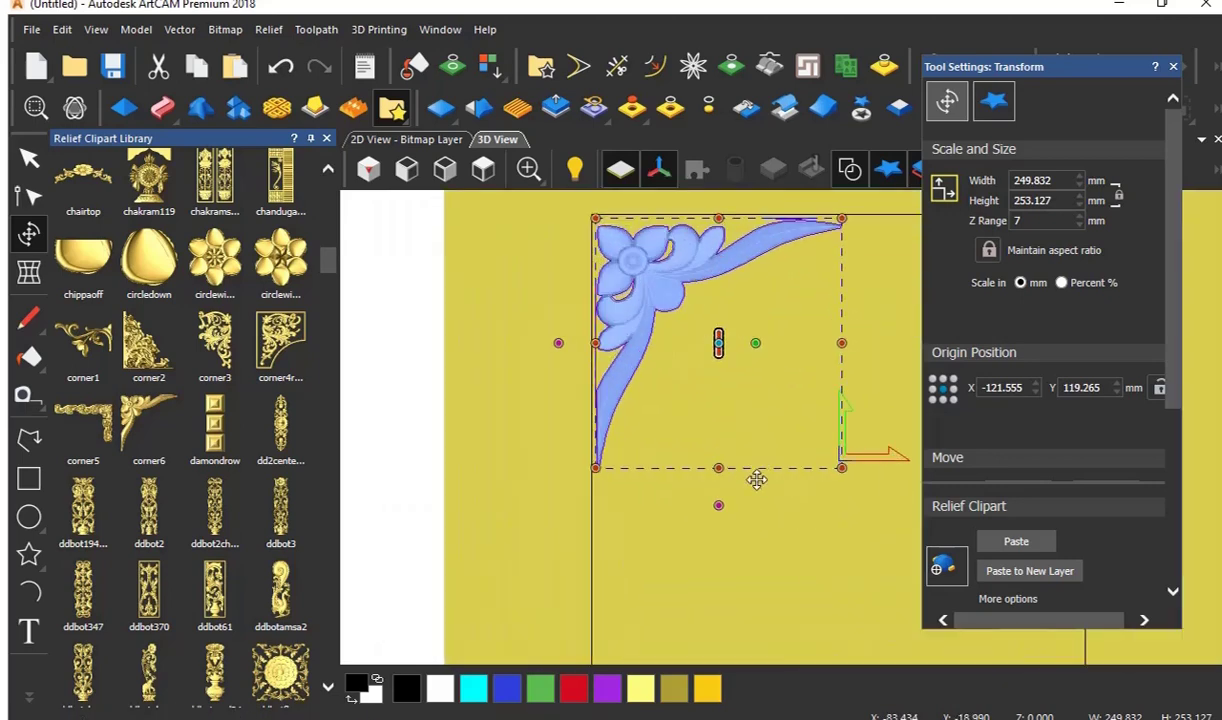
- Mirror the corner relief with copies to the right, bottom and left so each corner of the square has one
{"action": "left_click", "coordinate": [310, 138]}
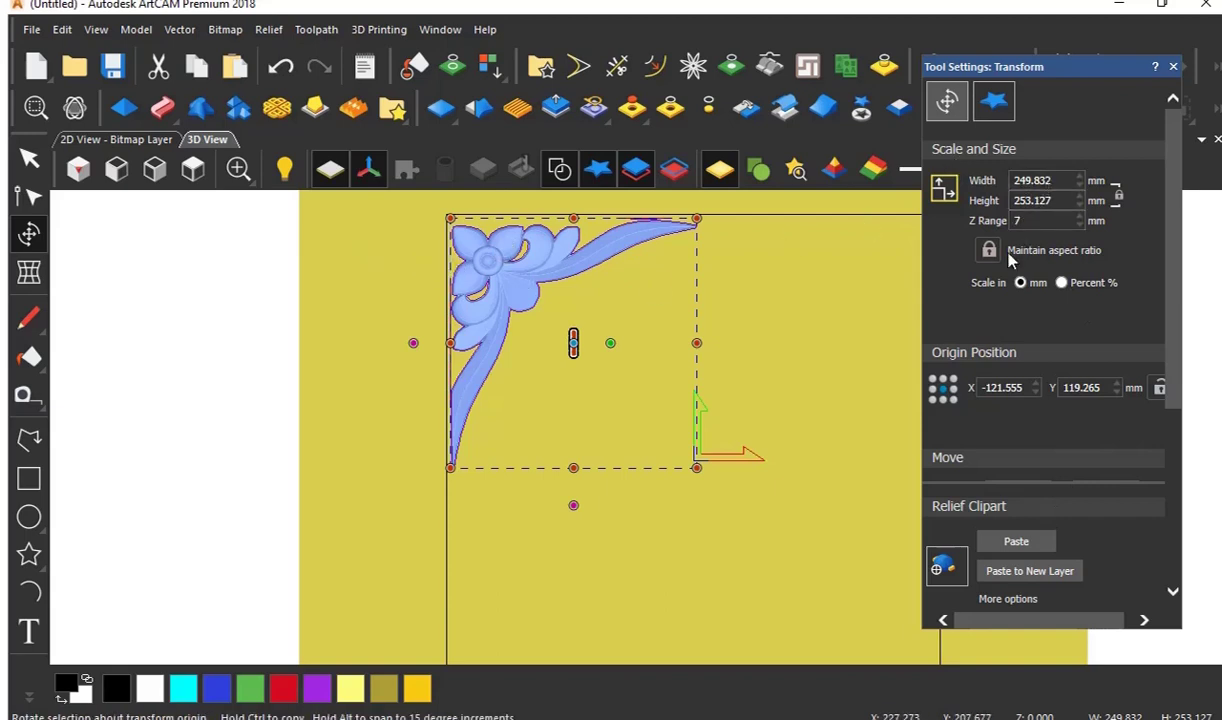
{"action": "scroll", "coordinate": [1008, 270], "scroll_direction": "down", "scroll_amount": 2}
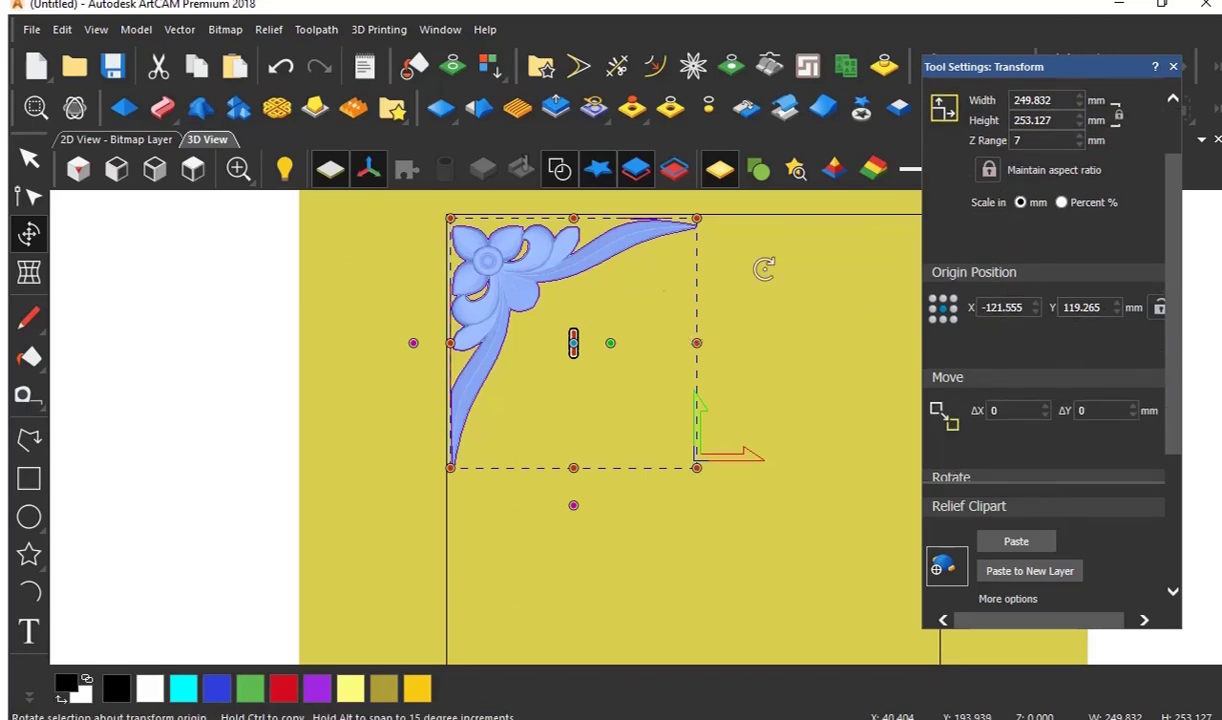
{"action": "scroll", "coordinate": [760, 395], "scroll_direction": "down", "scroll_amount": 3}
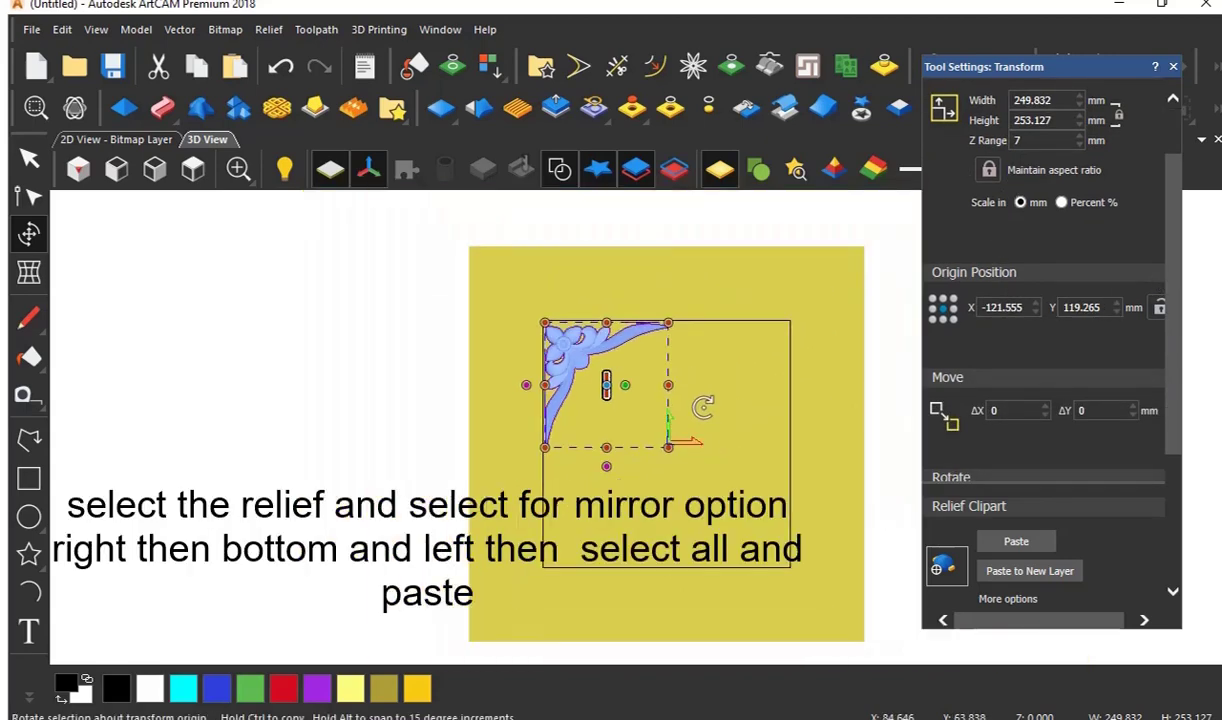
{"action": "scroll", "coordinate": [783, 401], "scroll_direction": "up", "scroll_amount": 1}
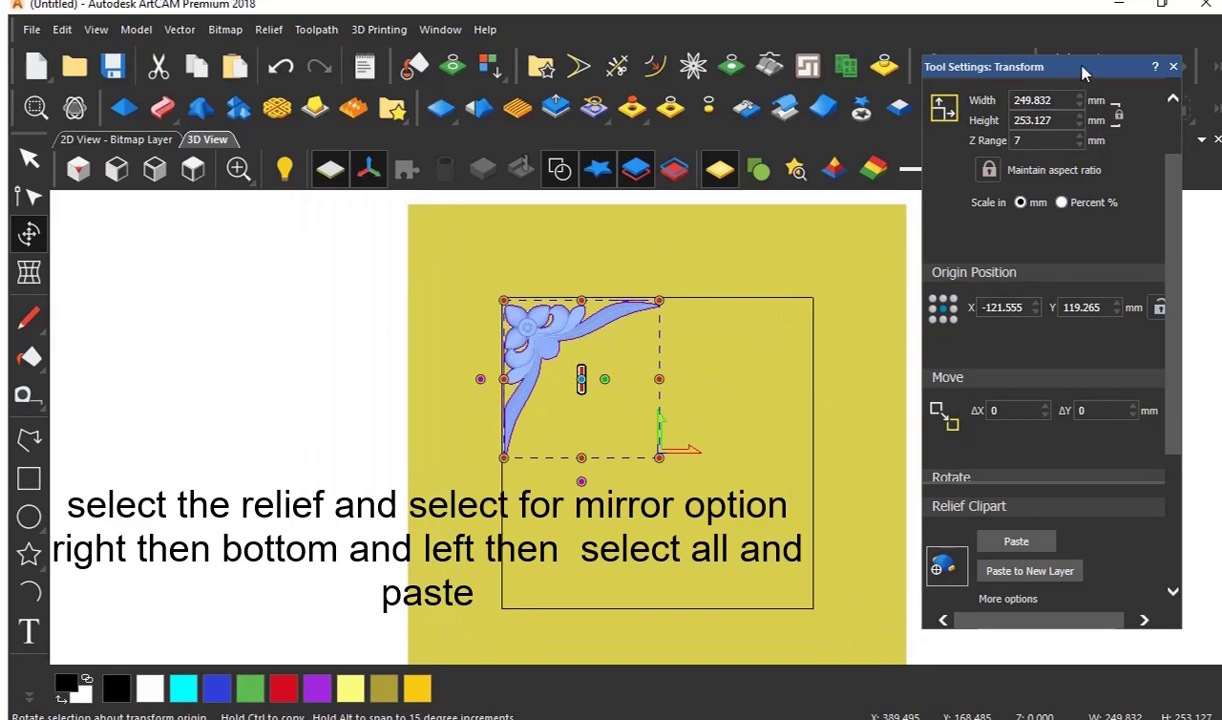
{"action": "left_click_drag", "start_coordinate": [1100, 68], "coordinate": [1013, 201]}
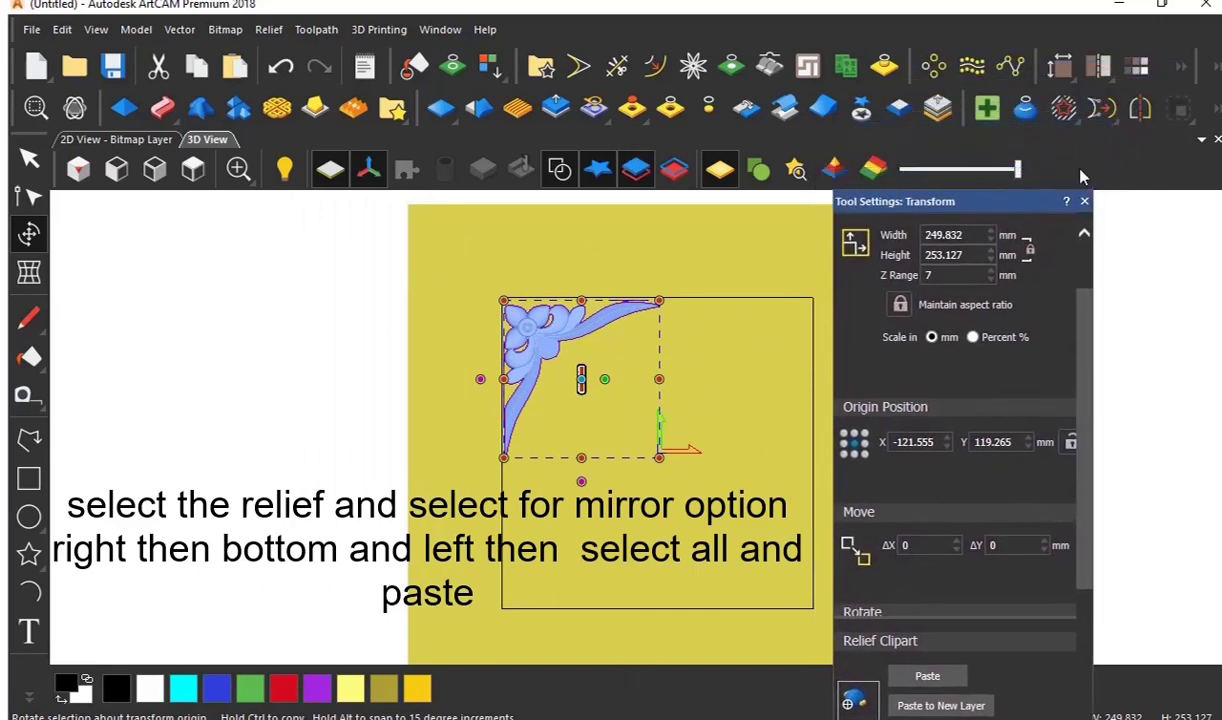
{"action": "left_click", "coordinate": [1140, 110]}
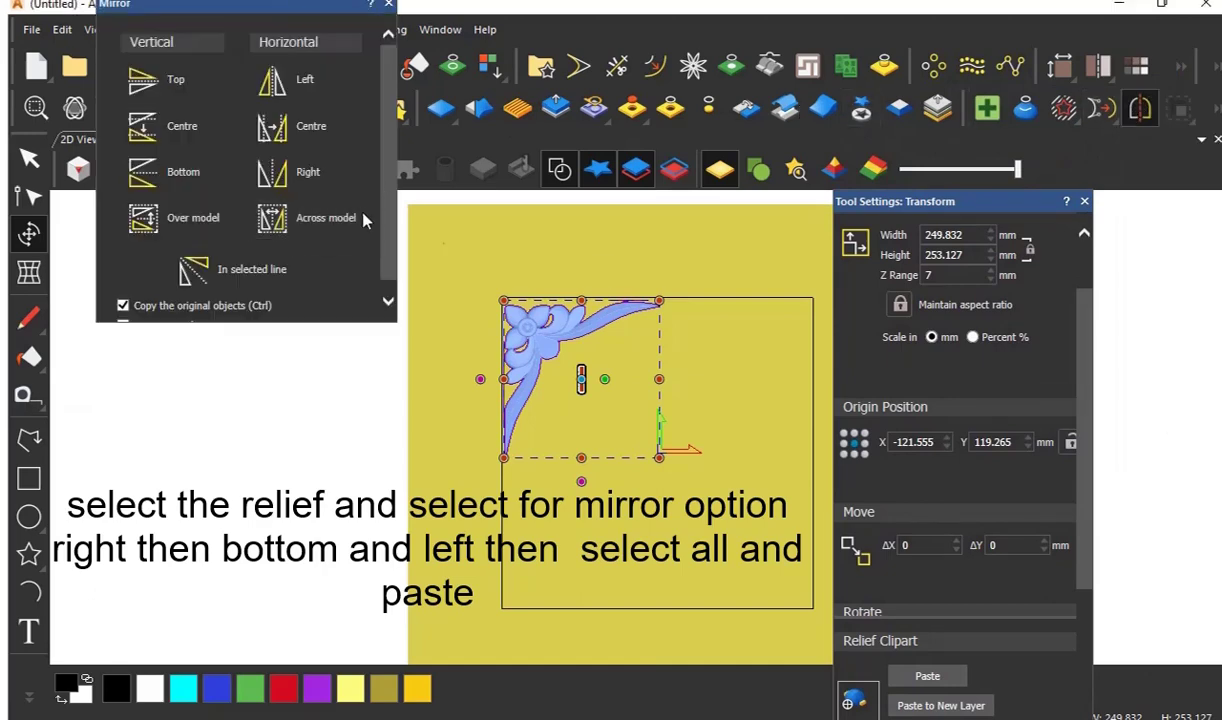
{"action": "left_click", "coordinate": [308, 175]}
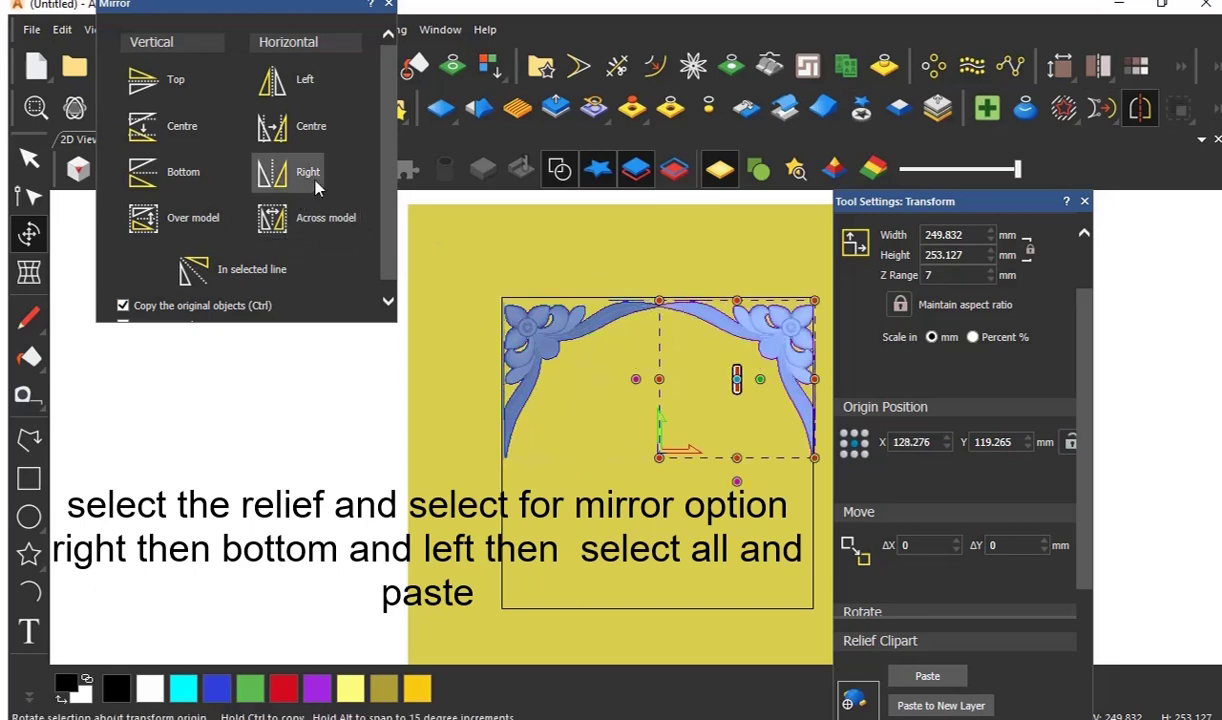
{"action": "left_click", "coordinate": [183, 173]}
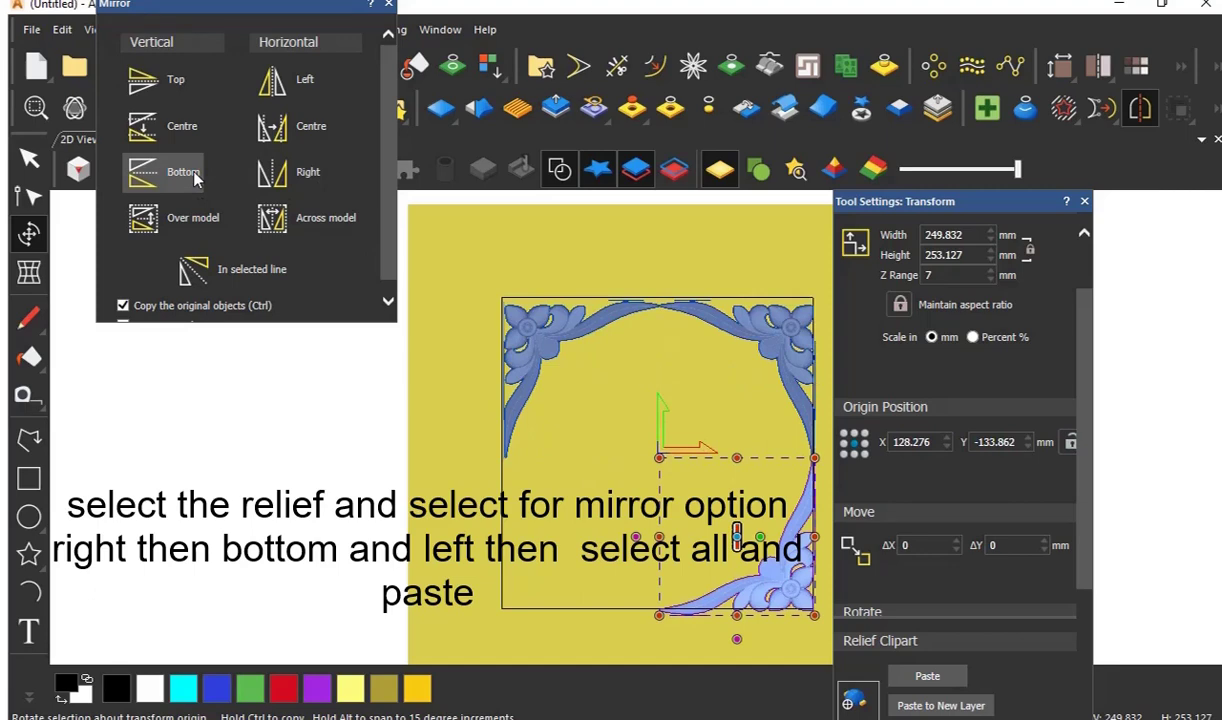
{"action": "left_click", "coordinate": [295, 86]}
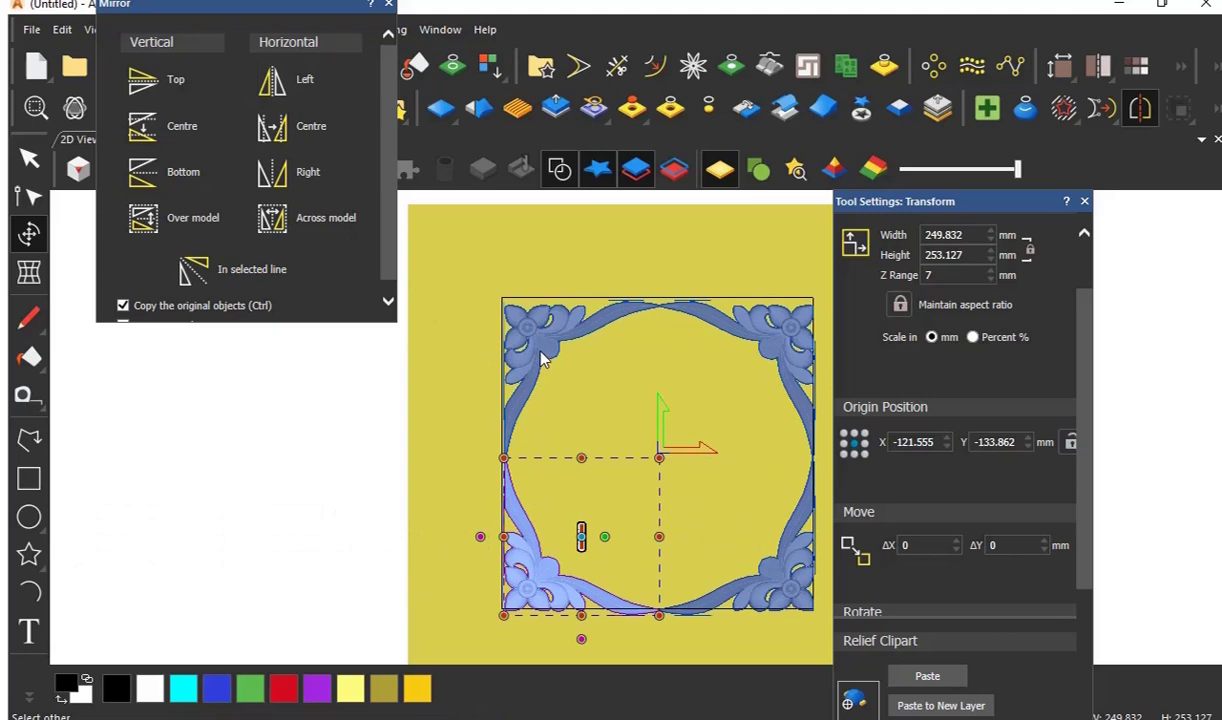
- Select all four corner reliefs together and paste them into the model
{"action": "left_click", "coordinate": [578, 345], "text": "shift"}
{"action": "left_click", "coordinate": [795, 512], "text": "shift"}
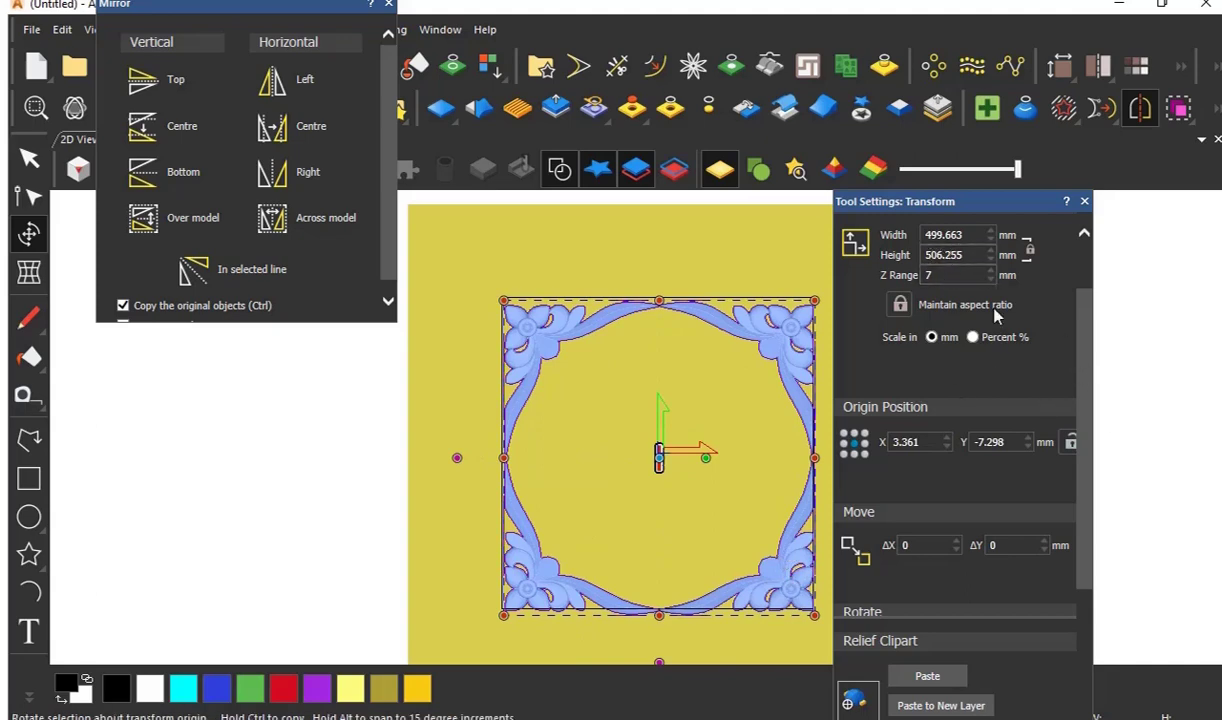
{"action": "left_click_drag", "start_coordinate": [1087, 322], "coordinate": [1077, 459]}
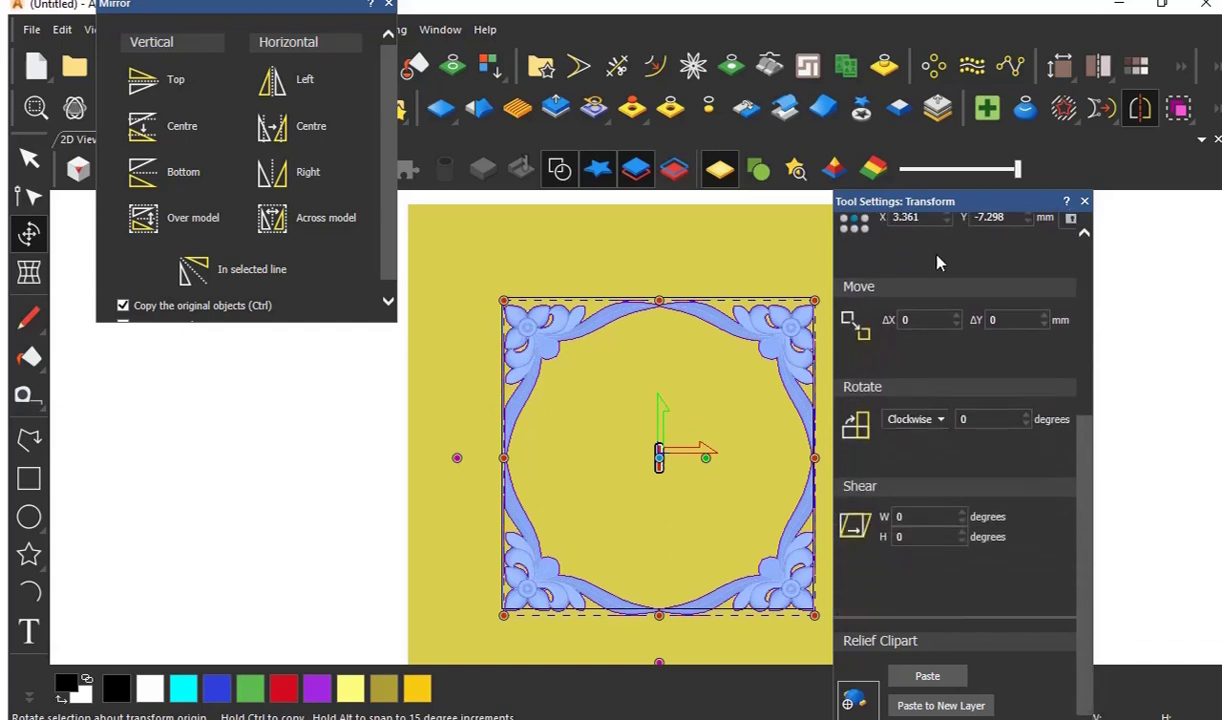
{"action": "left_click", "coordinate": [951, 683]}
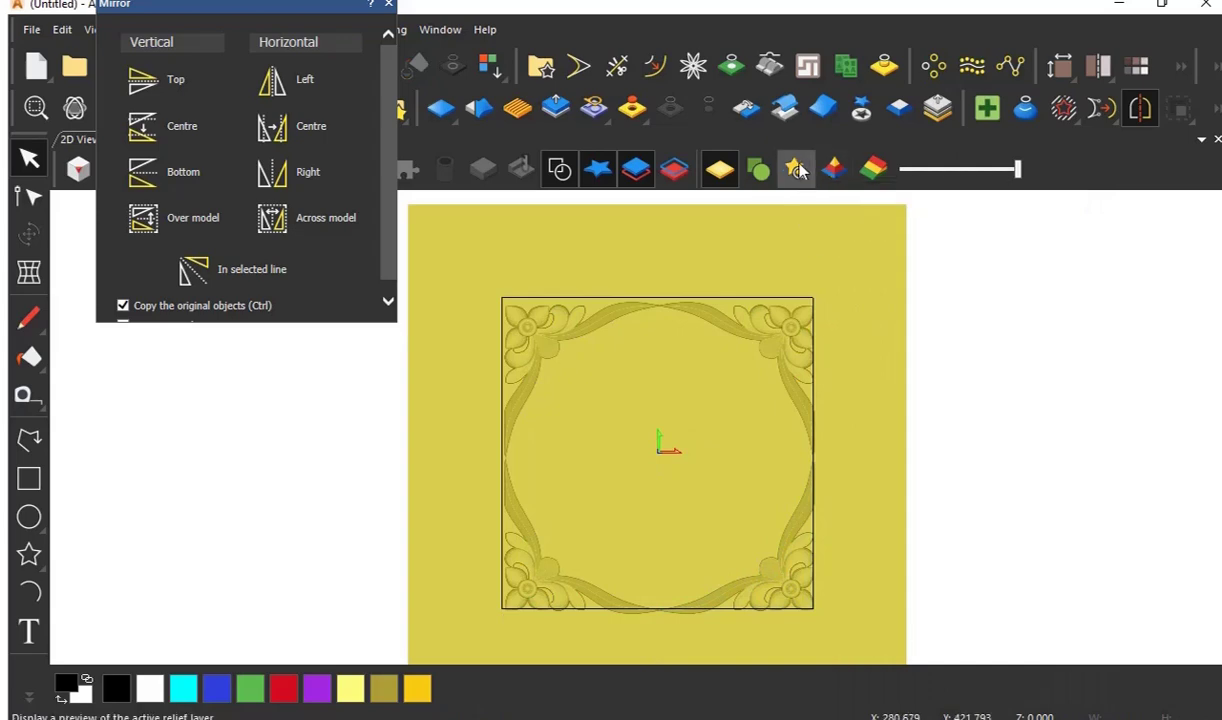
- Turn on the preview of the active relief layer, inspect the pasted frame and dismiss the mirror options
{"action": "left_click", "coordinate": [798, 170]}
{"action": "scroll", "coordinate": [688, 388], "scroll_direction": "up", "scroll_amount": 2}
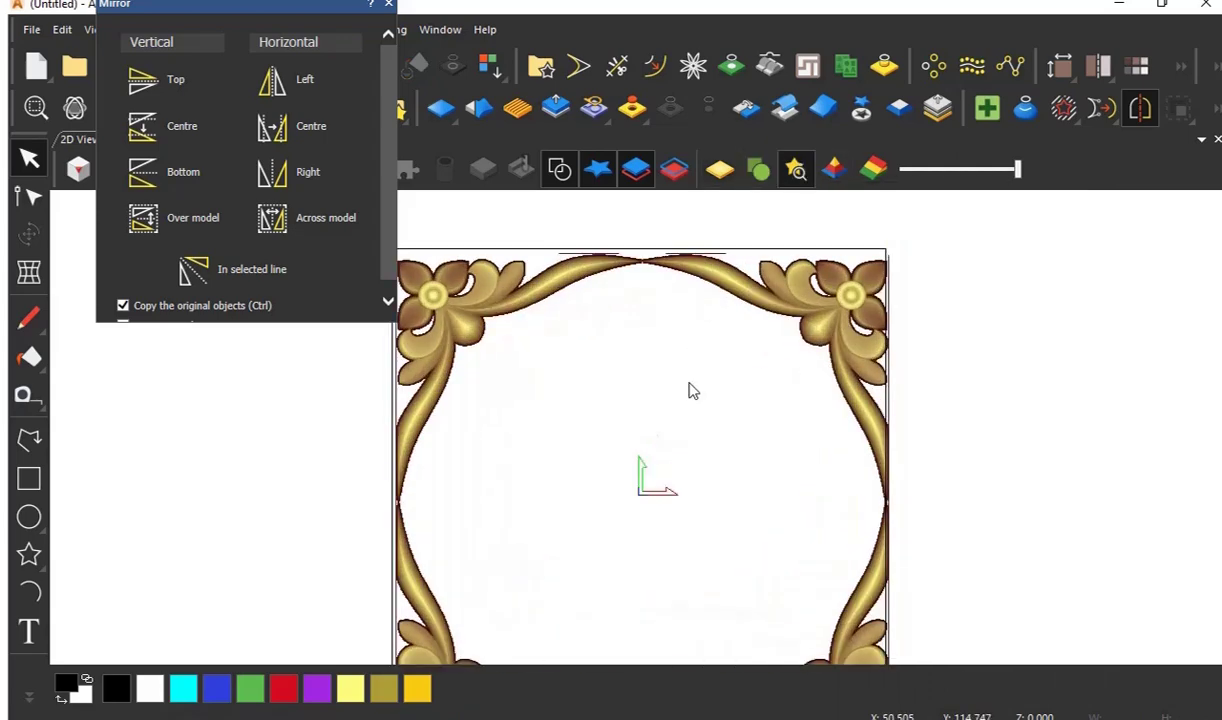
{"action": "scroll", "coordinate": [664, 376], "scroll_direction": "down", "scroll_amount": 2}
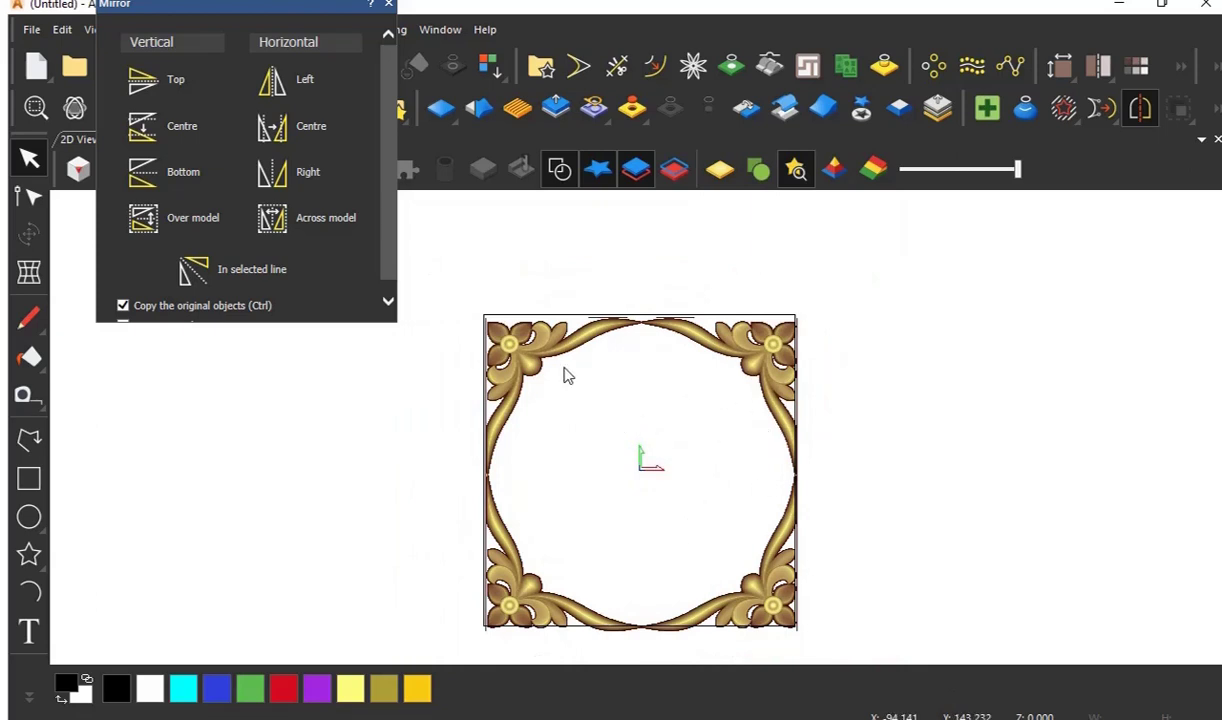
{"action": "left_click", "coordinate": [389, 6]}
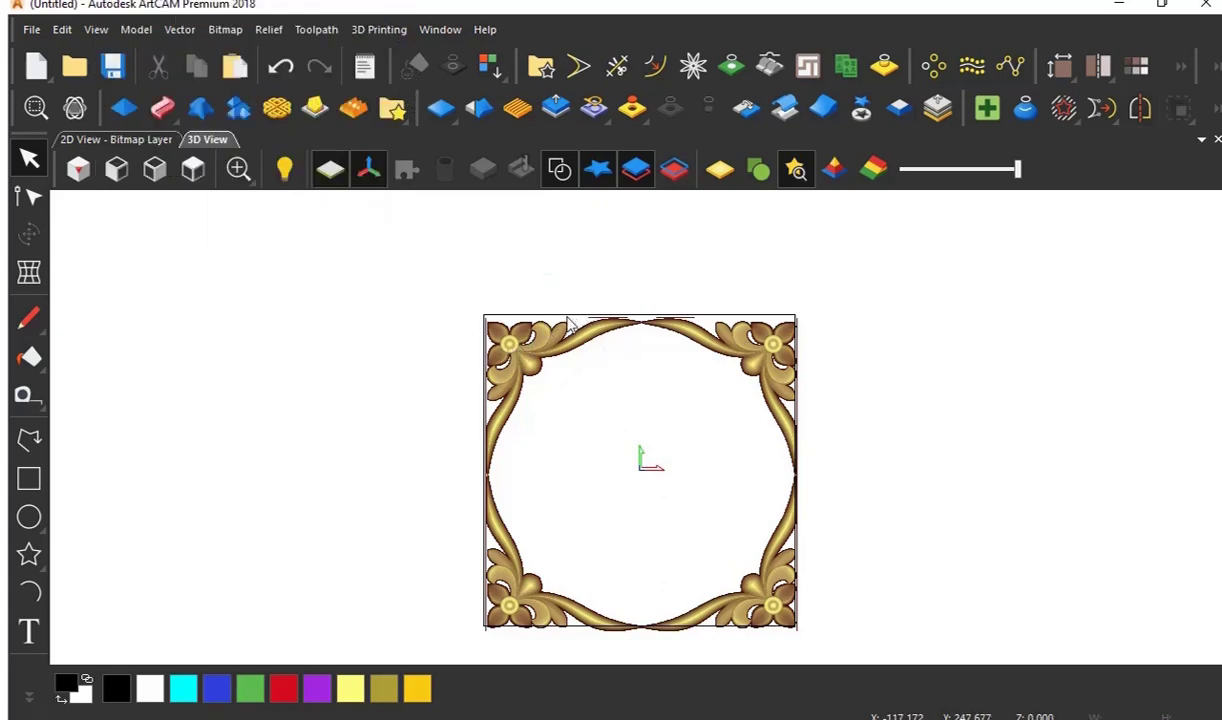
- Draw a rectangle about 557 by 563 mm around the corner frame and clear the relief inside it
{"action": "left_click", "coordinate": [29, 480]}
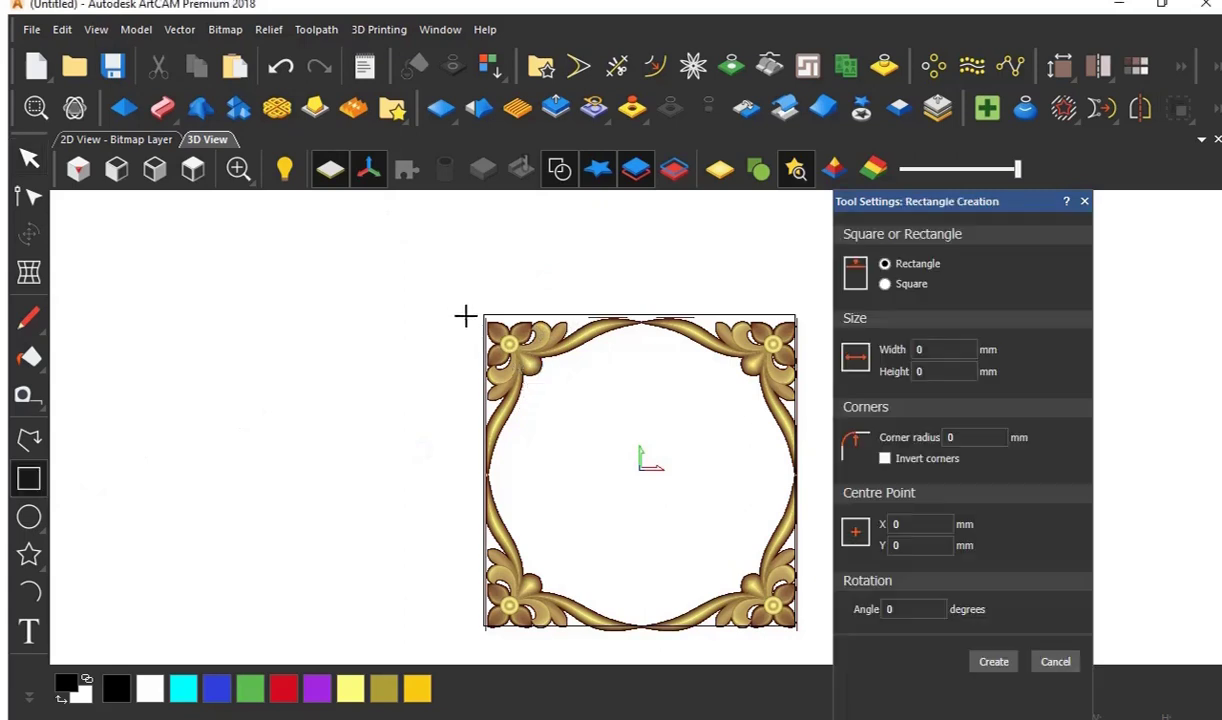
{"action": "left_click_drag", "start_coordinate": [463, 298], "coordinate": [810, 648]}
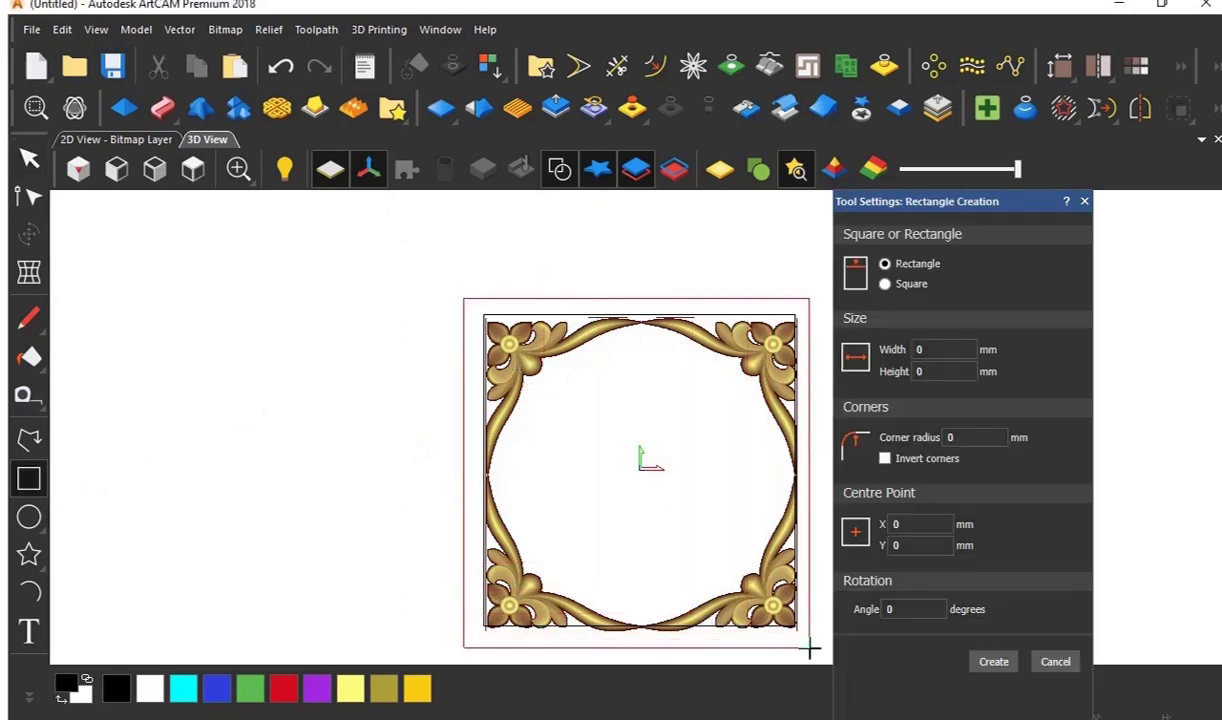
{"action": "left_click", "coordinate": [995, 662]}
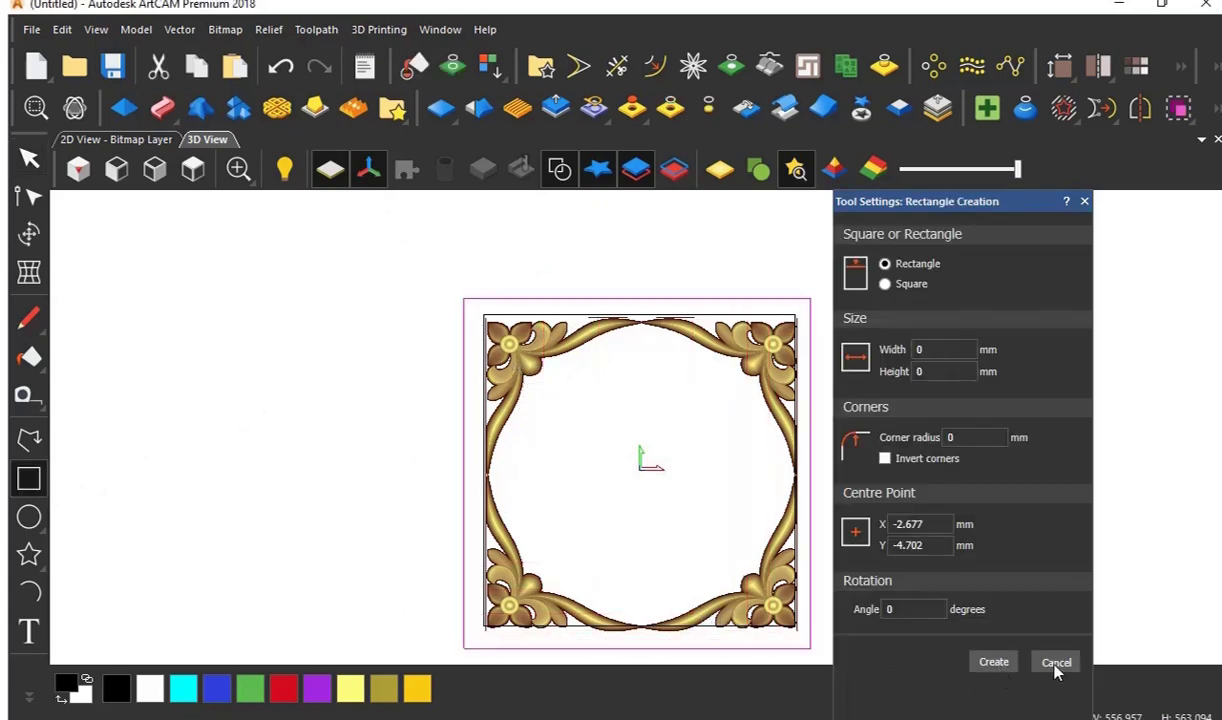
{"action": "left_click", "coordinate": [1055, 662]}
{"action": "left_click", "coordinate": [672, 110]}
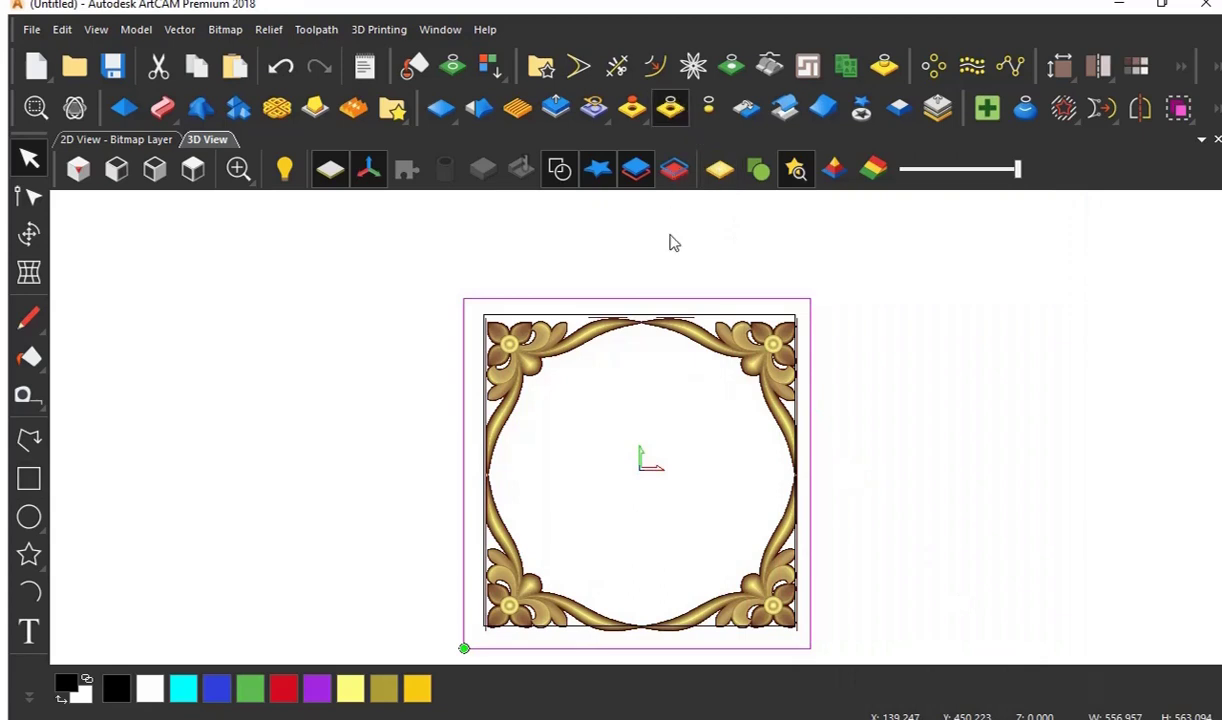
{"action": "left_click", "coordinate": [666, 401]}
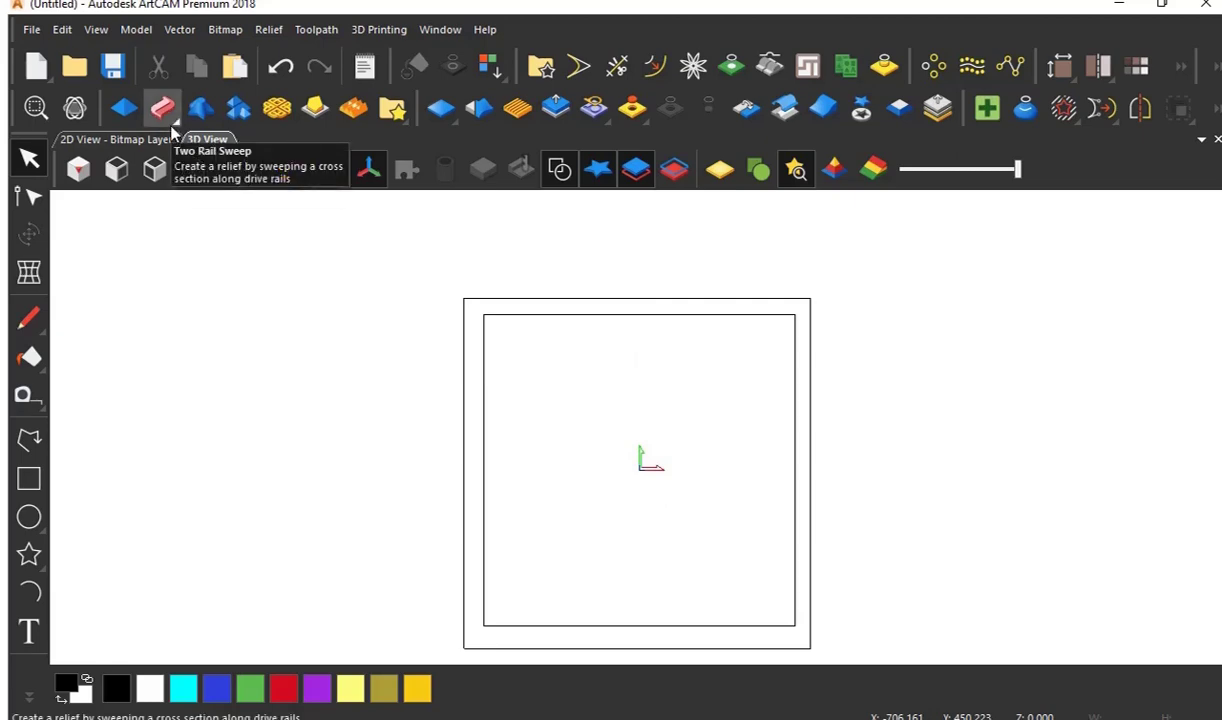
- Insert the six-petalled flower clipart from the relief library and move it to the model origin at X 0, Y 0
{"action": "left_click", "coordinate": [392, 108]}
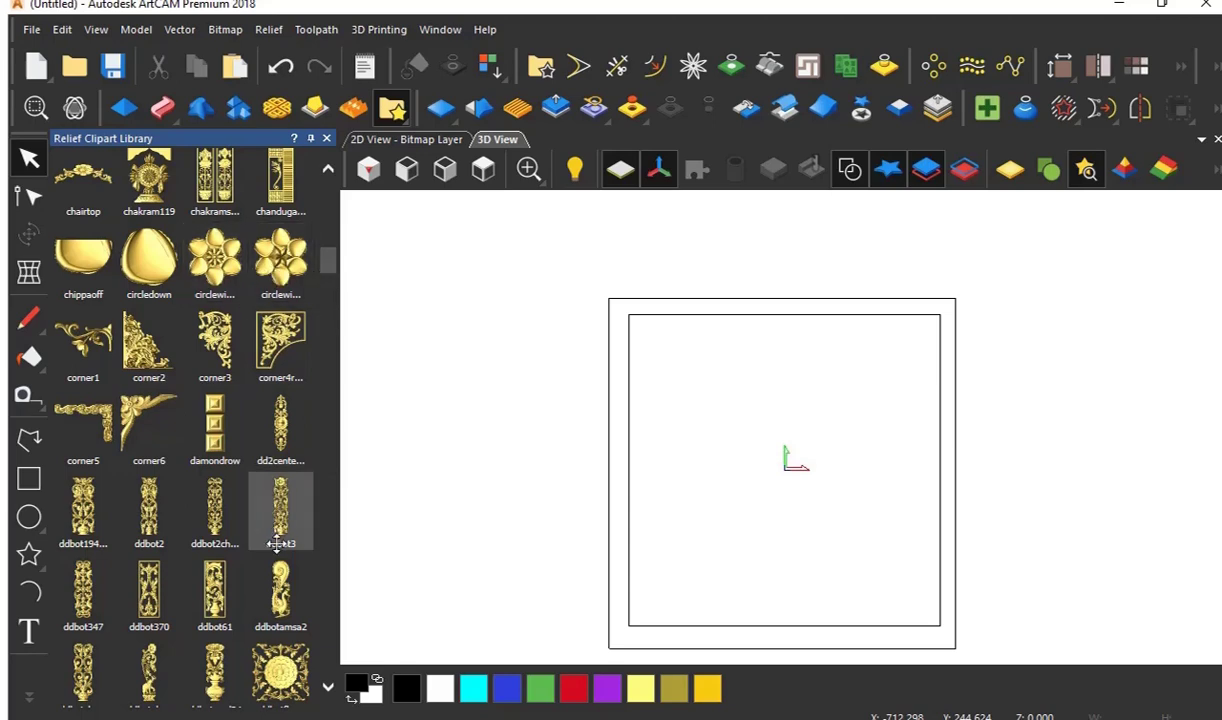
{"action": "scroll", "coordinate": [205, 258], "scroll_direction": "up", "scroll_amount": 10}
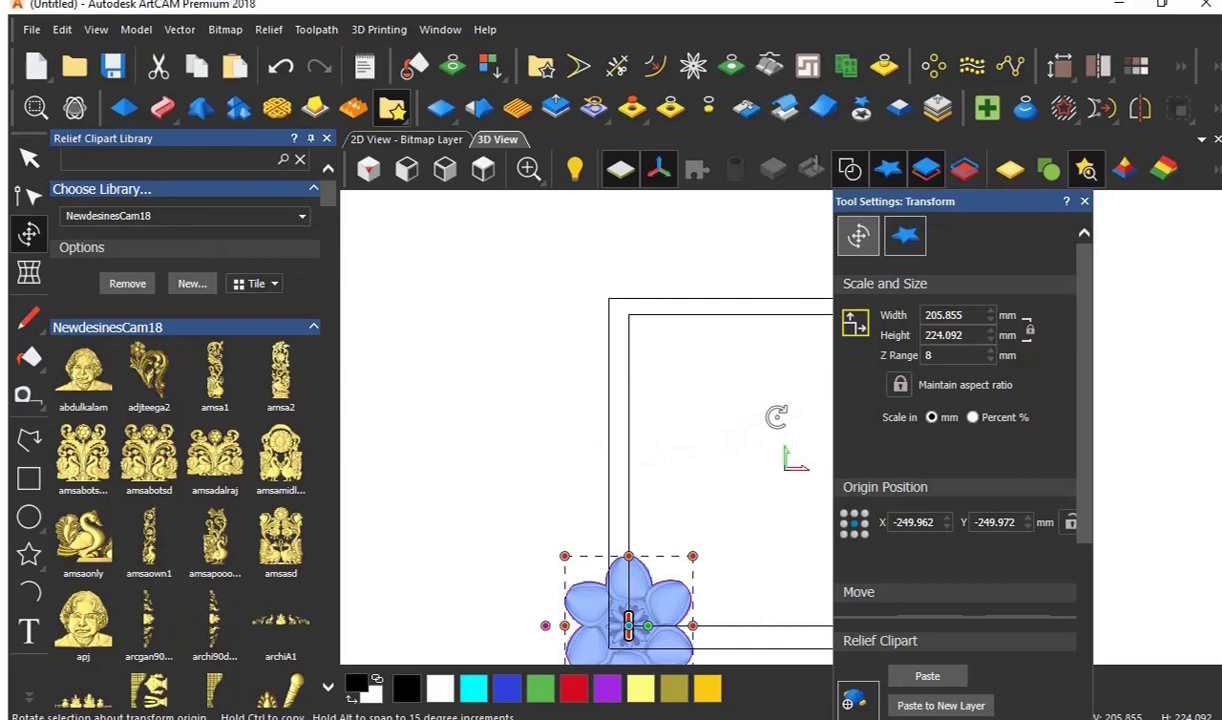
{"action": "left_click_drag", "start_coordinate": [628, 620], "coordinate": [772, 470]}
{"action": "scroll", "coordinate": [812, 450], "scroll_direction": "down", "scroll_amount": 5}
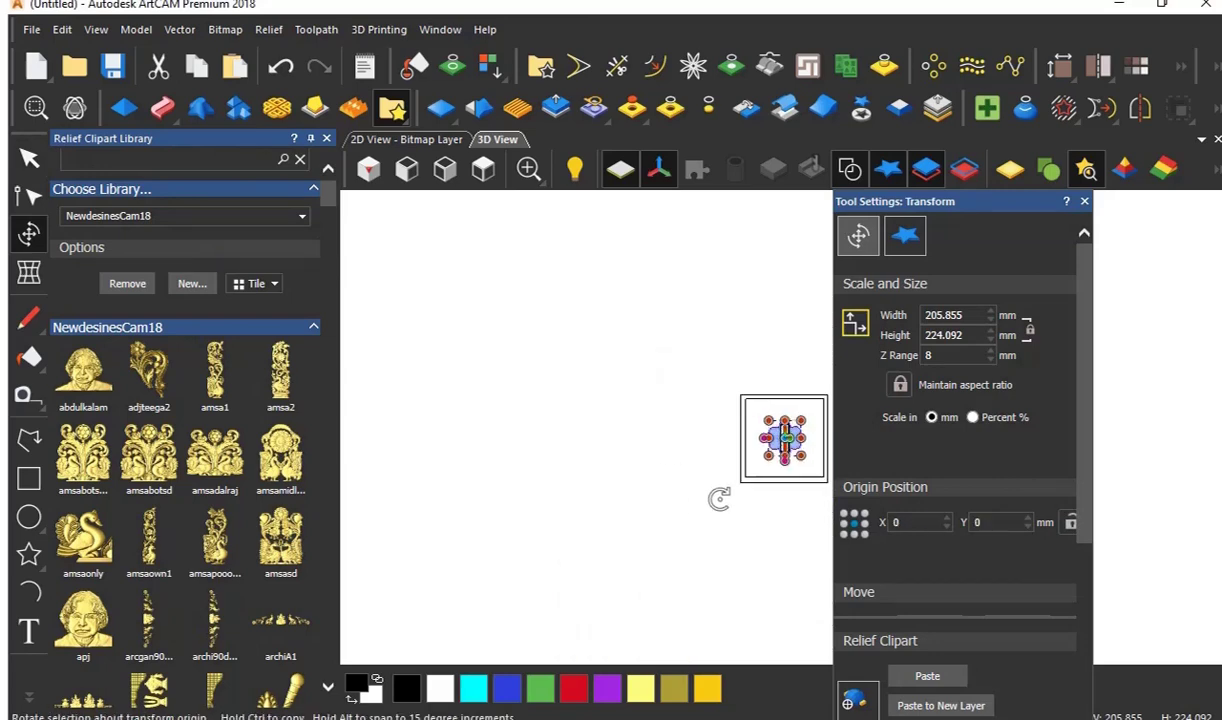
{"action": "scroll", "coordinate": [790, 430], "scroll_direction": "up", "scroll_amount": 5}
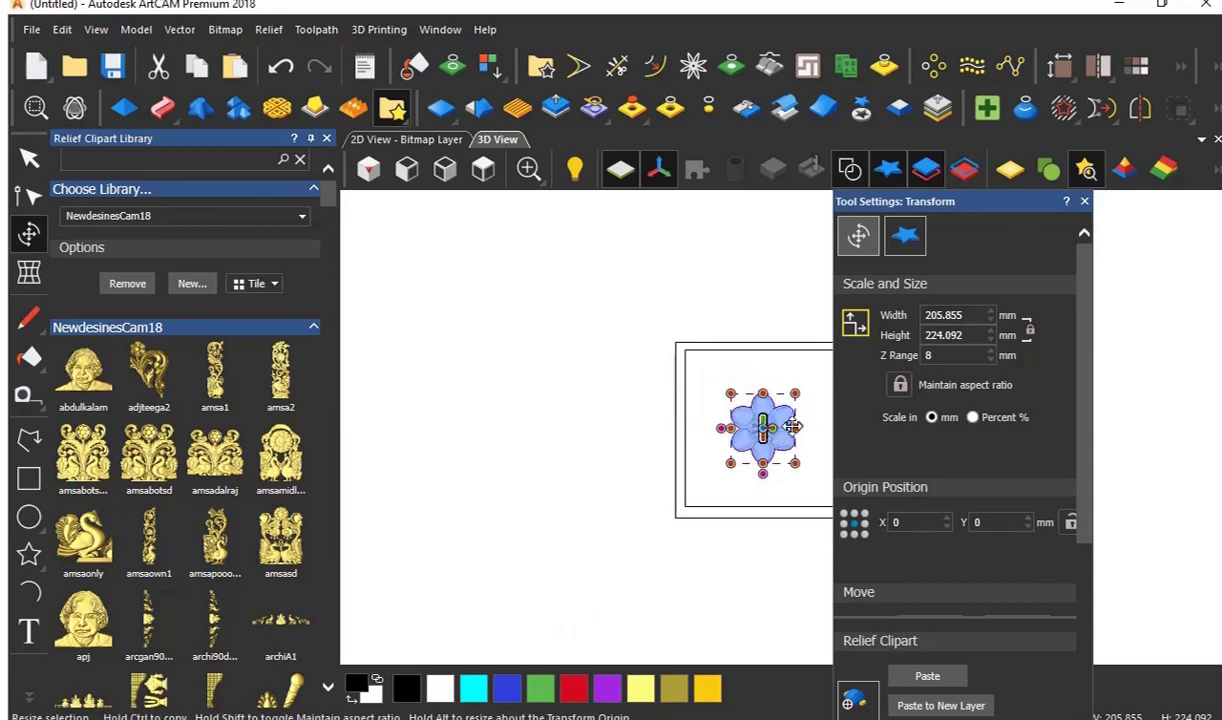
{"action": "scroll", "coordinate": [740, 422], "scroll_direction": "up", "scroll_amount": 2}
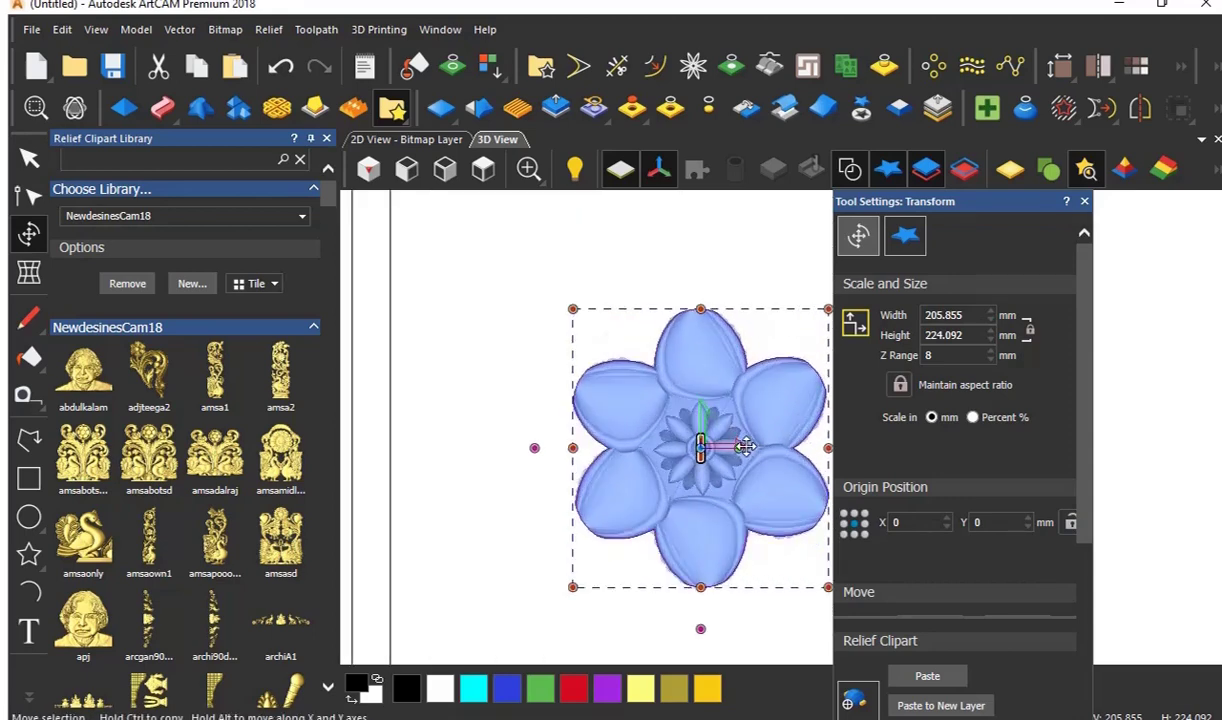
- Move the flower relief into the inner square's upper-left corner, at about X -143 mm, Y 122 mm
{"action": "scroll", "coordinate": [745, 447], "scroll_direction": "down", "scroll_amount": 4}
{"action": "left_click_drag", "start_coordinate": [742, 436], "coordinate": [651, 386]}
{"action": "scroll", "coordinate": [779, 396], "scroll_direction": "down", "scroll_amount": 2}
{"action": "scroll", "coordinate": [770, 412], "scroll_direction": "up", "scroll_amount": 2}
{"action": "scroll", "coordinate": [651, 386], "scroll_direction": "down", "scroll_amount": 2}
{"action": "scroll", "coordinate": [684, 393], "scroll_direction": "up", "scroll_amount": 1}
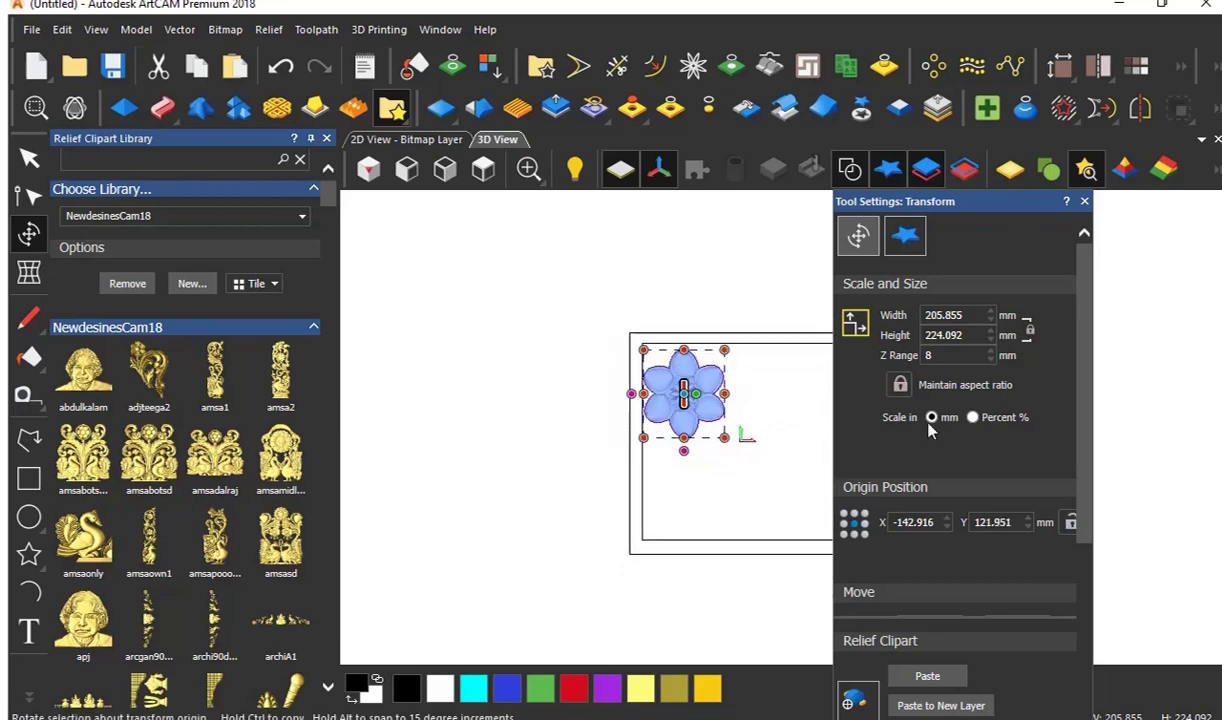
- Scale the flower relief down proportionally to 130.855 mm wide and 142.448 mm high
{"action": "left_click", "coordinate": [991, 320]}
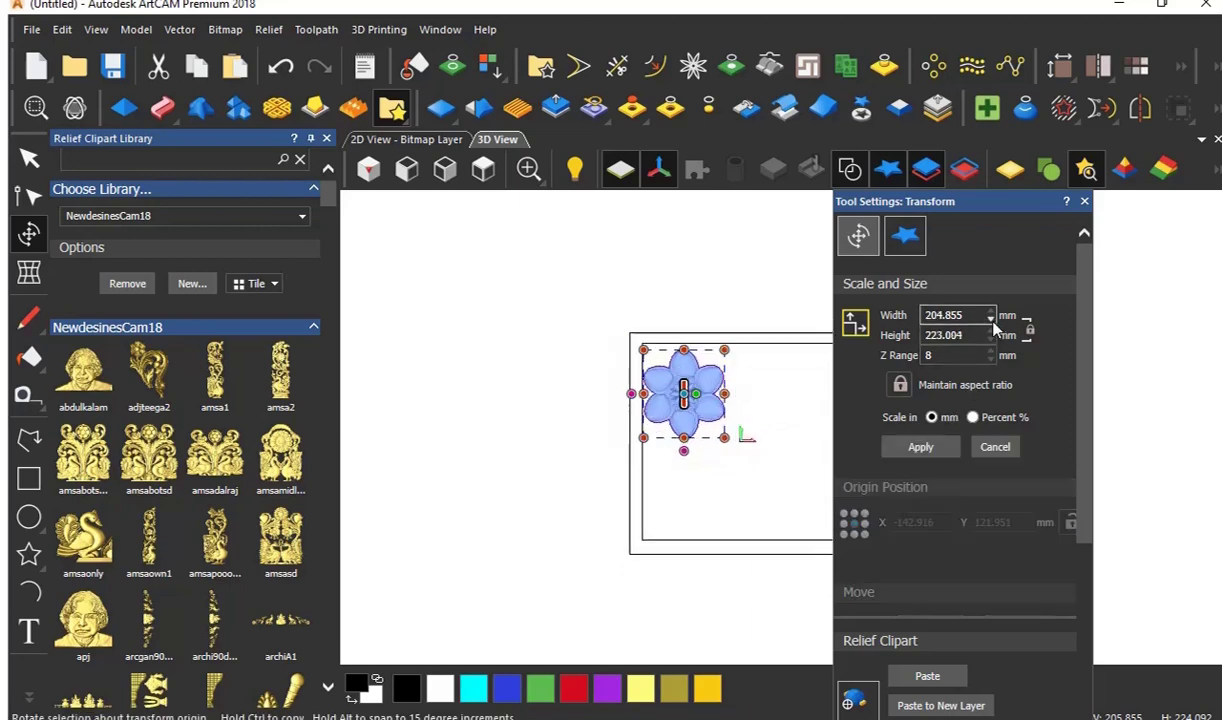
{"action": "left_click", "coordinate": [991, 320]}
{"action": "left_click", "coordinate": [991, 320]}
{"action": "left_click", "coordinate": [991, 320]}
{"action": "left_click", "coordinate": [921, 448]}
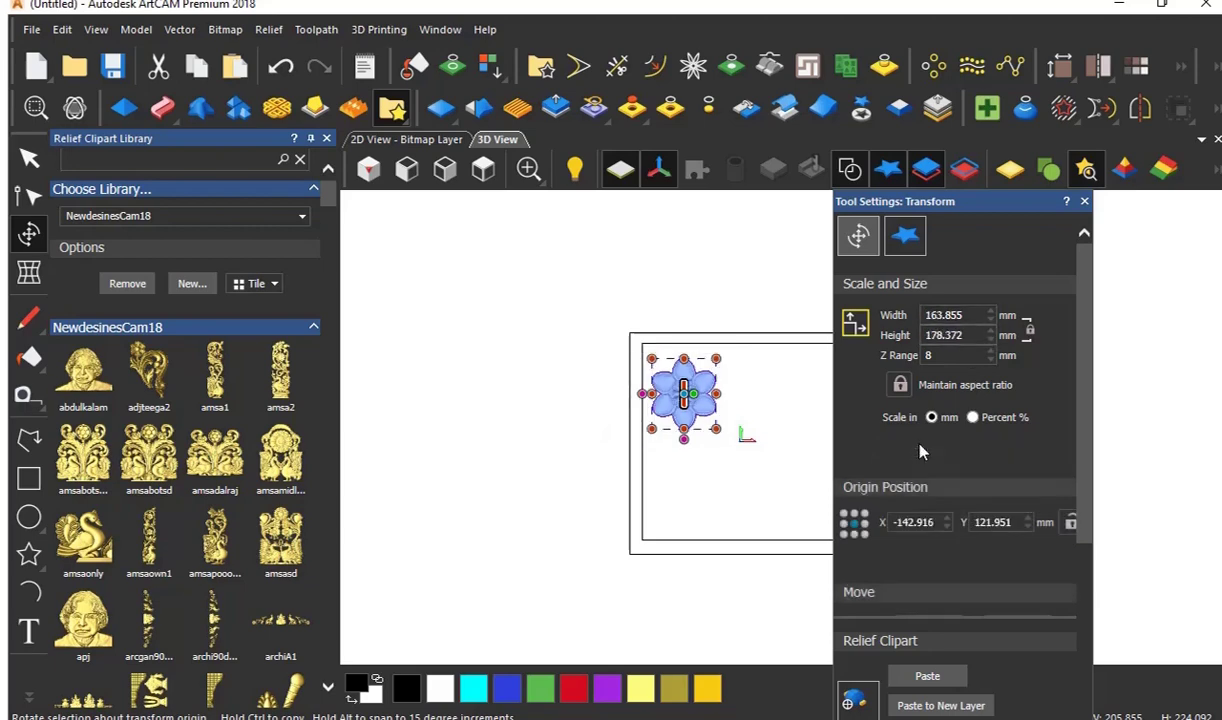
{"action": "left_click", "coordinate": [990, 321]}
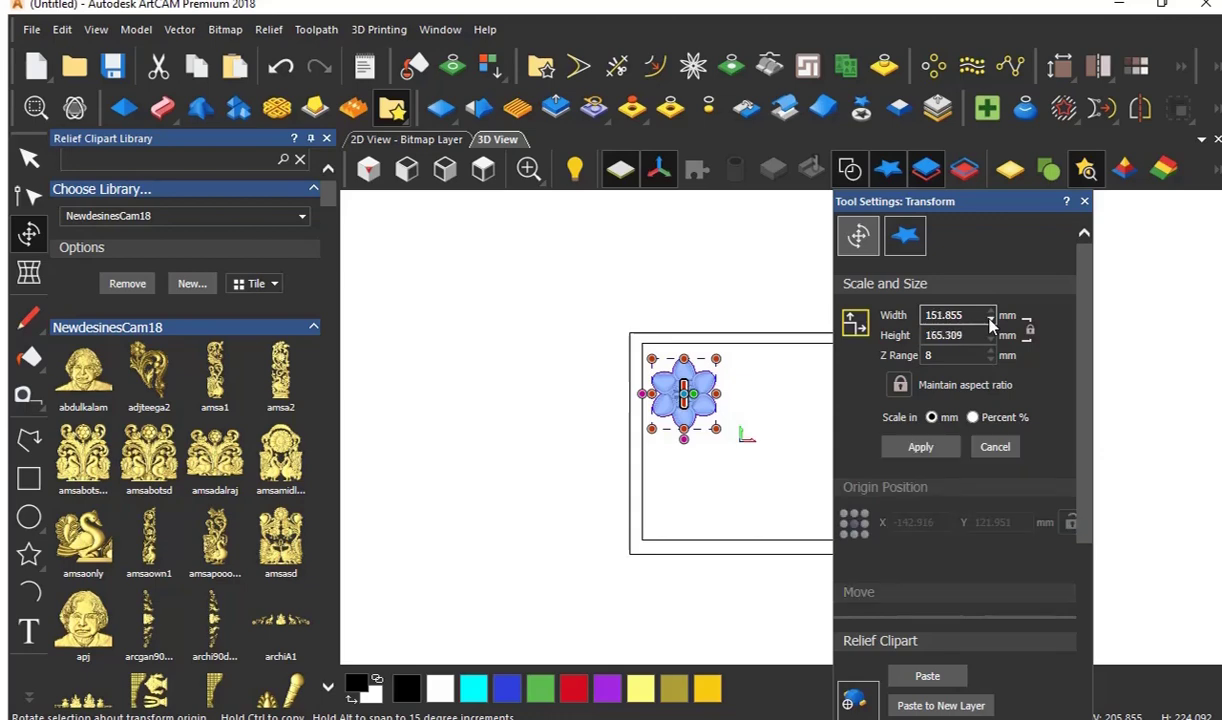
{"action": "left_click", "coordinate": [990, 320]}
{"action": "left_click", "coordinate": [990, 320]}
{"action": "left_click", "coordinate": [921, 447]}
{"action": "scroll", "coordinate": [772, 436], "scroll_direction": "down", "scroll_amount": 2}
{"action": "scroll", "coordinate": [746, 424], "scroll_direction": "up", "scroll_amount": 2}
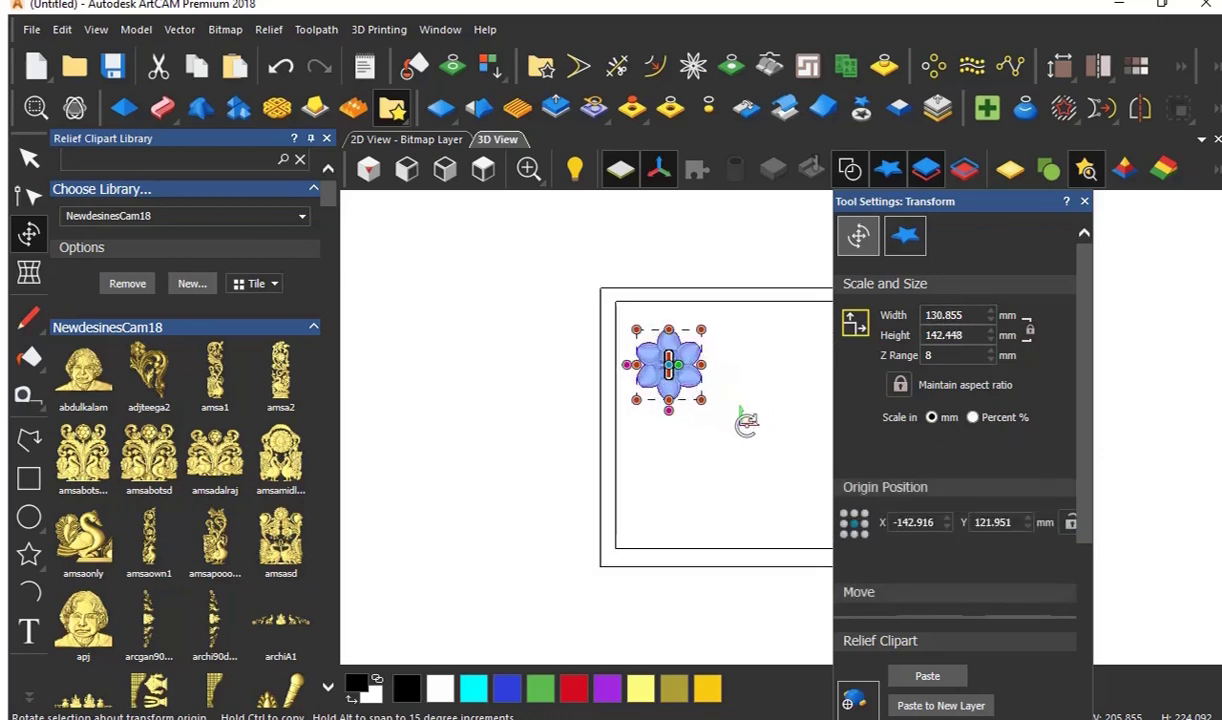
{"action": "scroll", "coordinate": [744, 415], "scroll_direction": "up", "scroll_amount": 2}
{"action": "scroll", "coordinate": [772, 415], "scroll_direction": "down", "scroll_amount": 3}
{"action": "scroll", "coordinate": [764, 415], "scroll_direction": "up", "scroll_amount": 2}
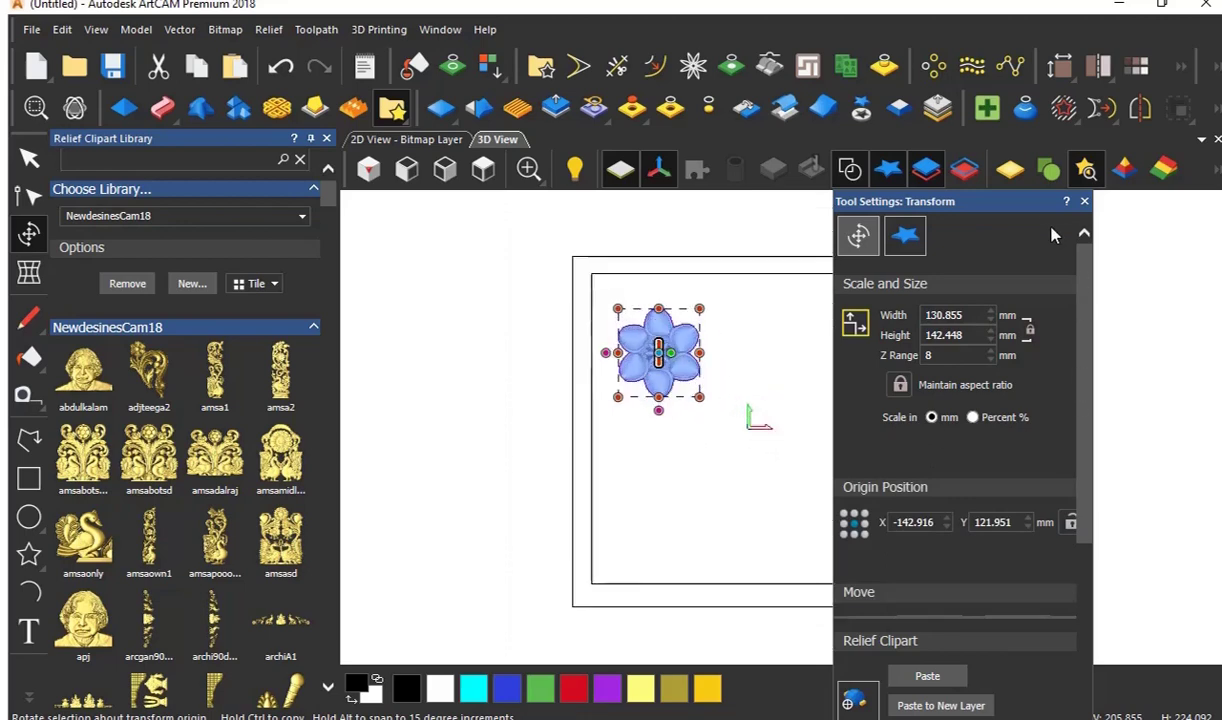
- Rotate-copy the flower relief around the model origin X 0, Y 0 with 6 objects over a total angle of 360 degrees
{"action": "left_click_drag", "start_coordinate": [1010, 201], "coordinate": [444, 55]}
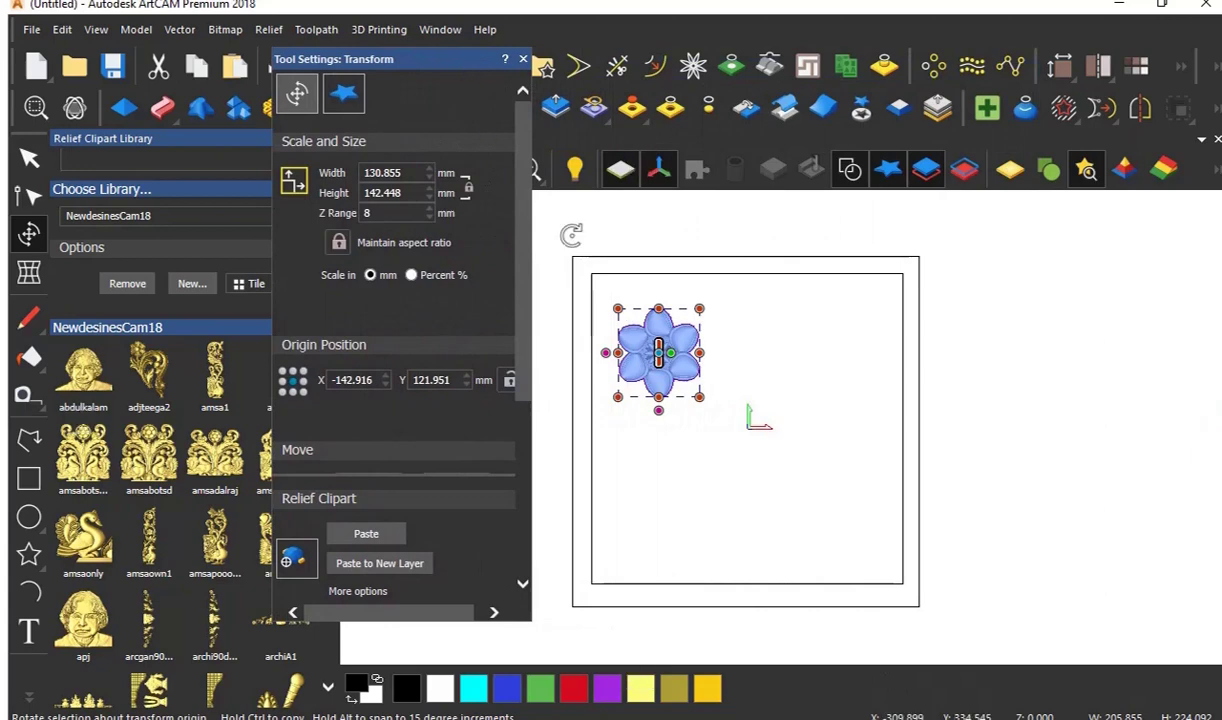
{"action": "scroll", "coordinate": [704, 401], "scroll_direction": "up", "scroll_amount": 1}
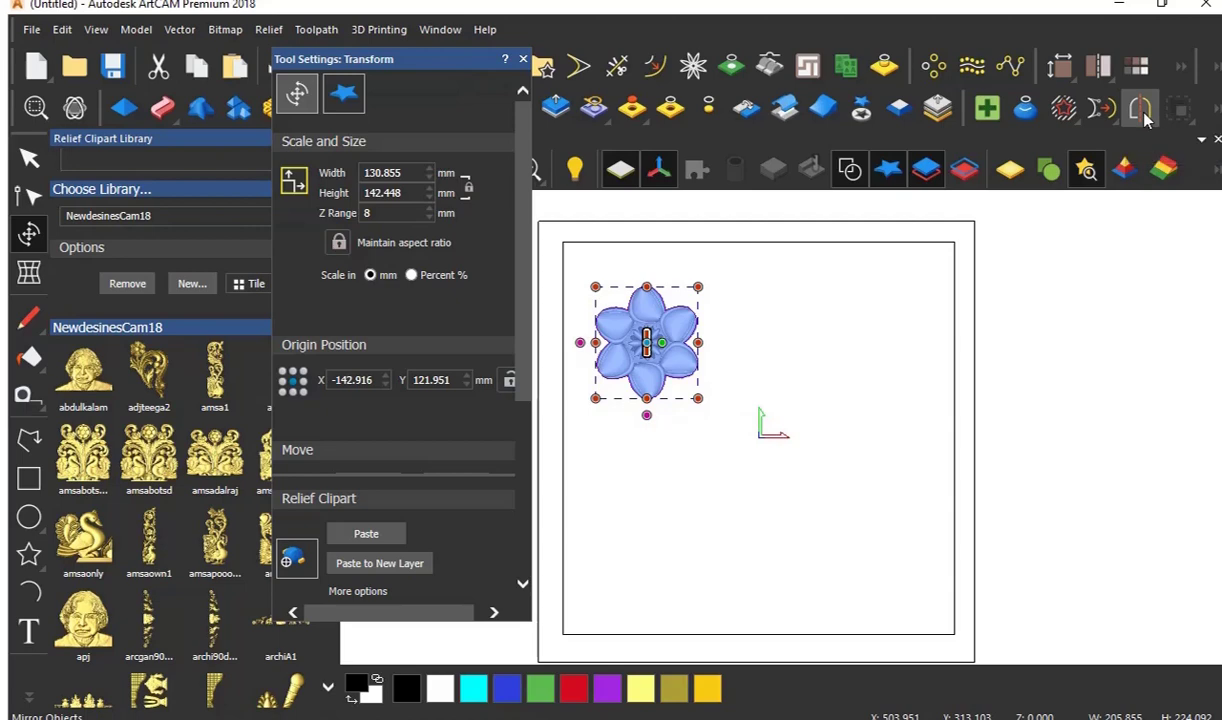
{"action": "left_click", "coordinate": [932, 68]}
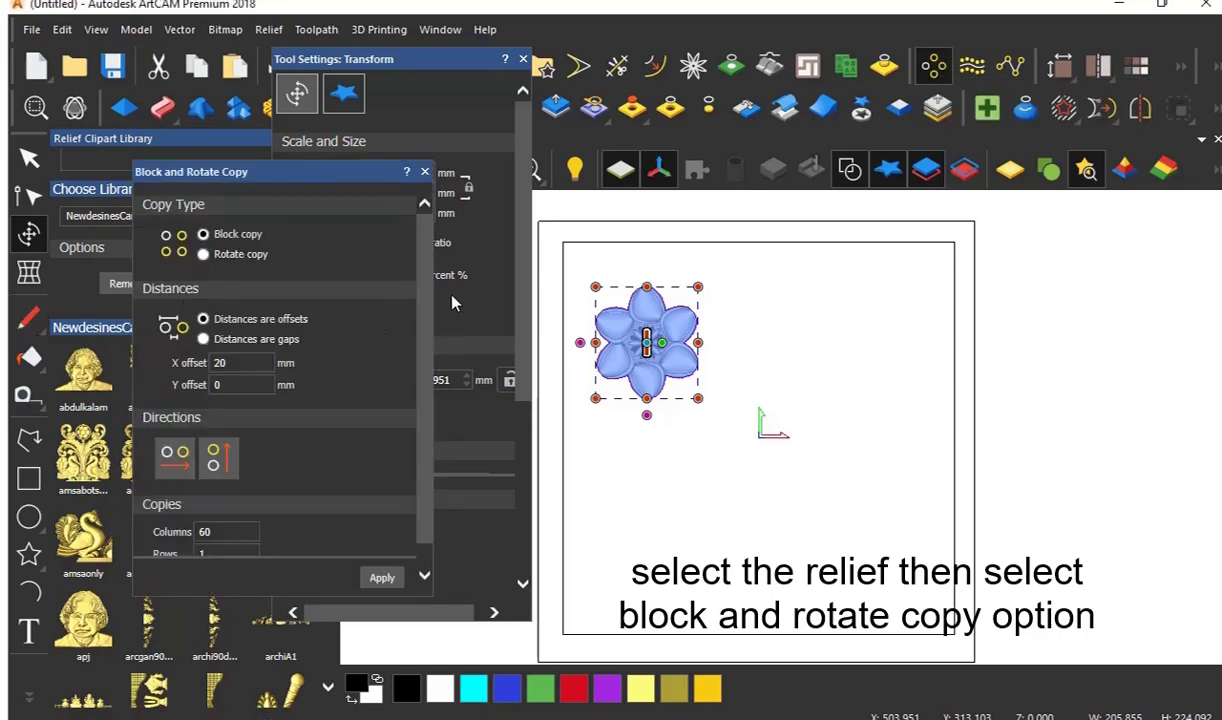
{"action": "scroll", "coordinate": [415, 300], "scroll_direction": "down", "scroll_amount": 1}
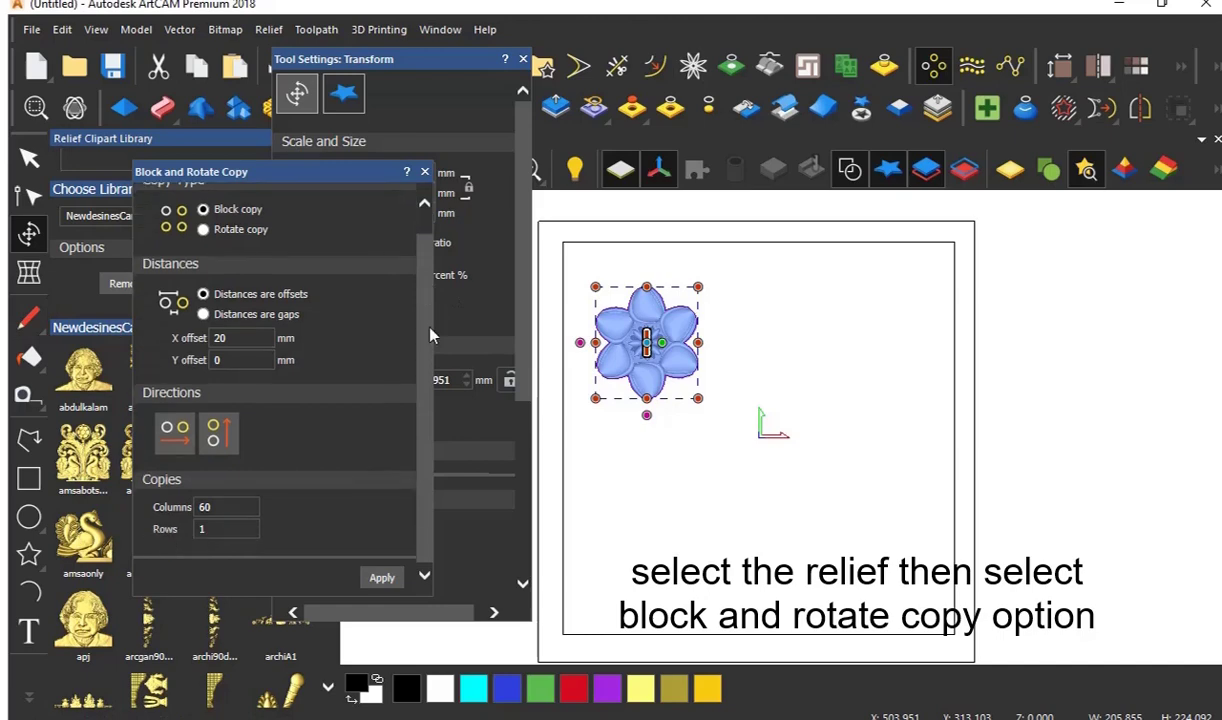
{"action": "left_click", "coordinate": [203, 230]}
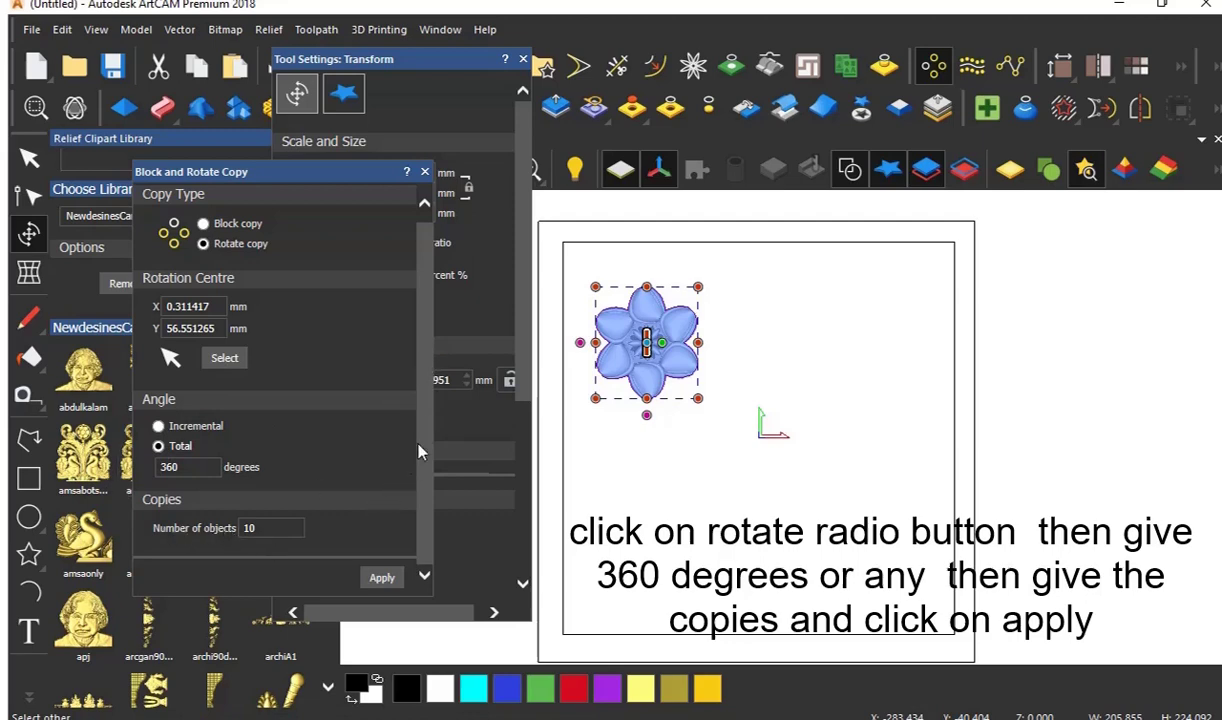
{"action": "left_click_drag", "start_coordinate": [391, 177], "coordinate": [1082, 74]}
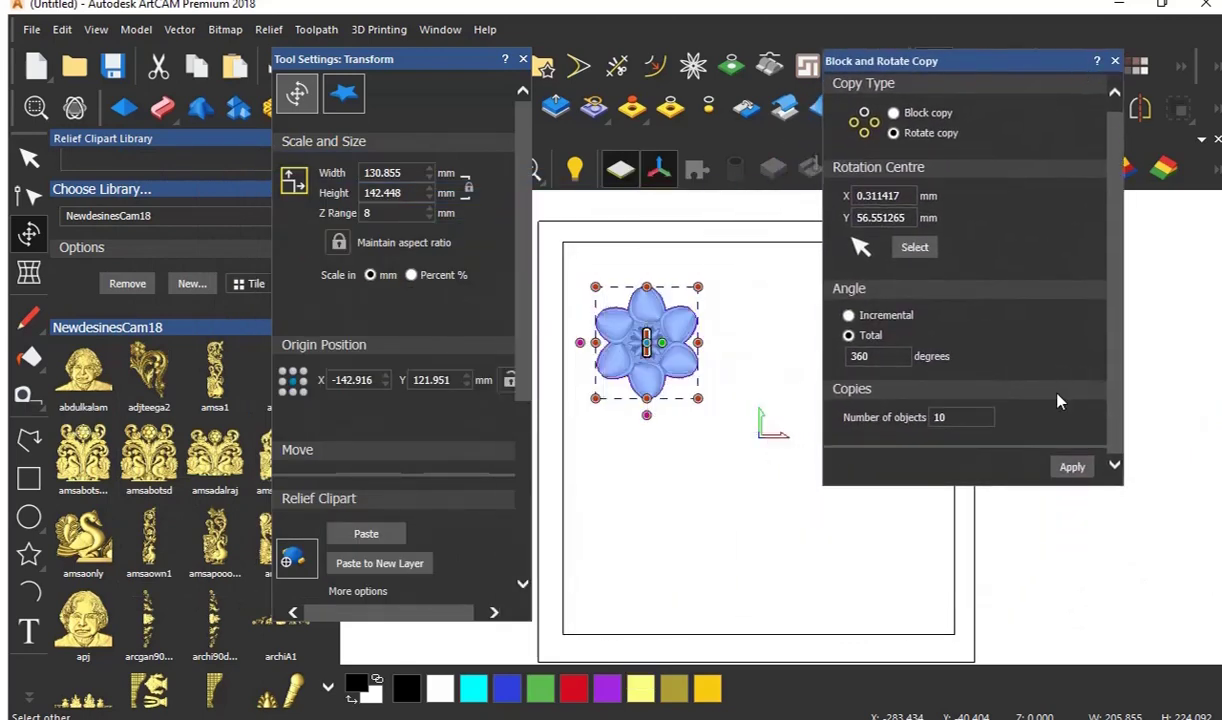
{"action": "left_click_drag", "start_coordinate": [957, 418], "coordinate": [931, 417]}
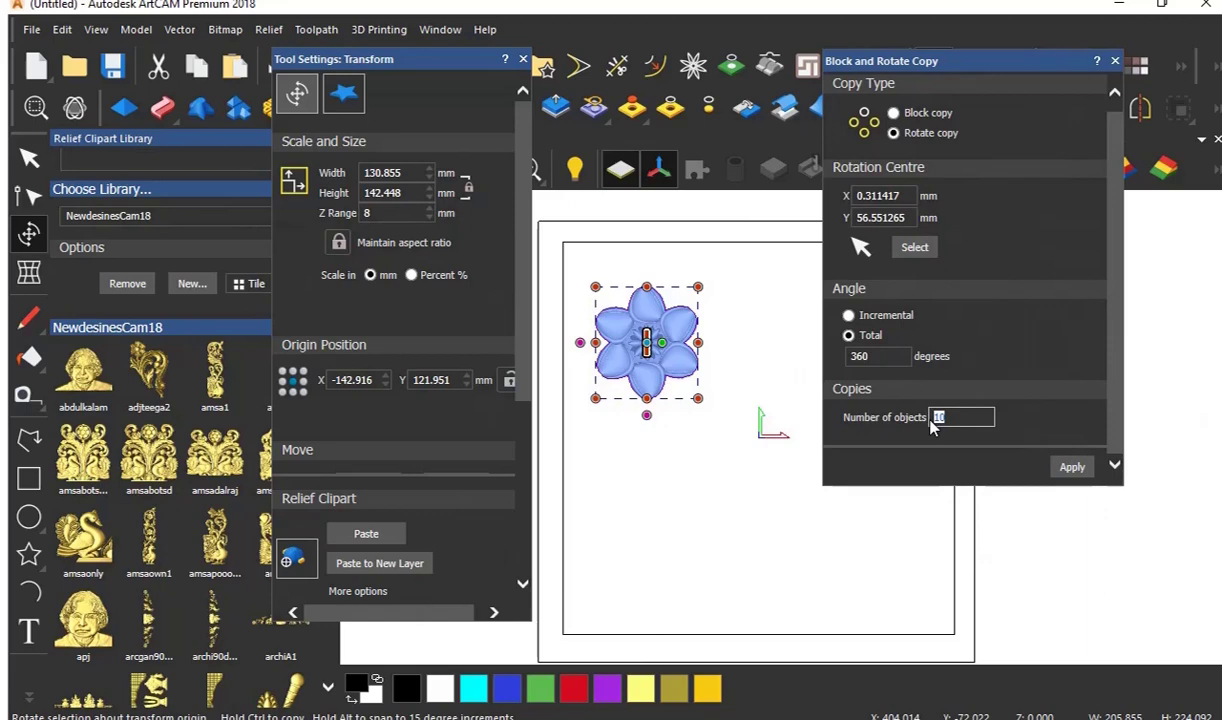
{"action": "type", "text": "6"}
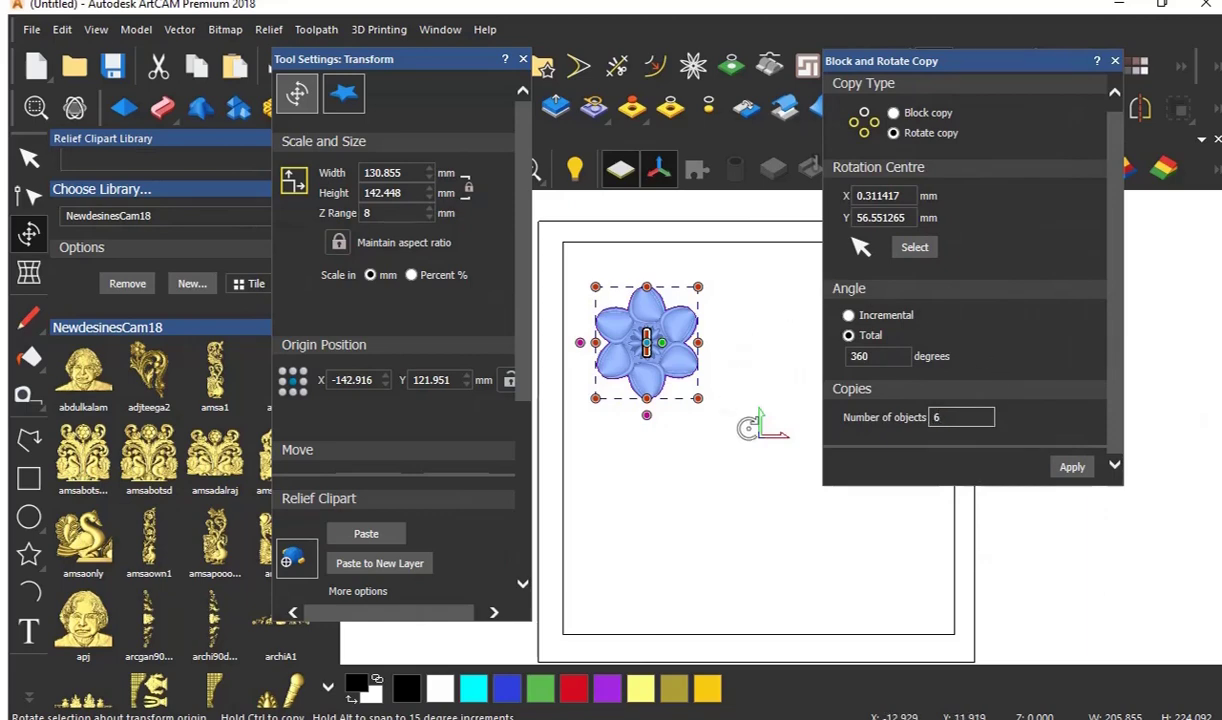
{"action": "left_click", "coordinate": [912, 248]}
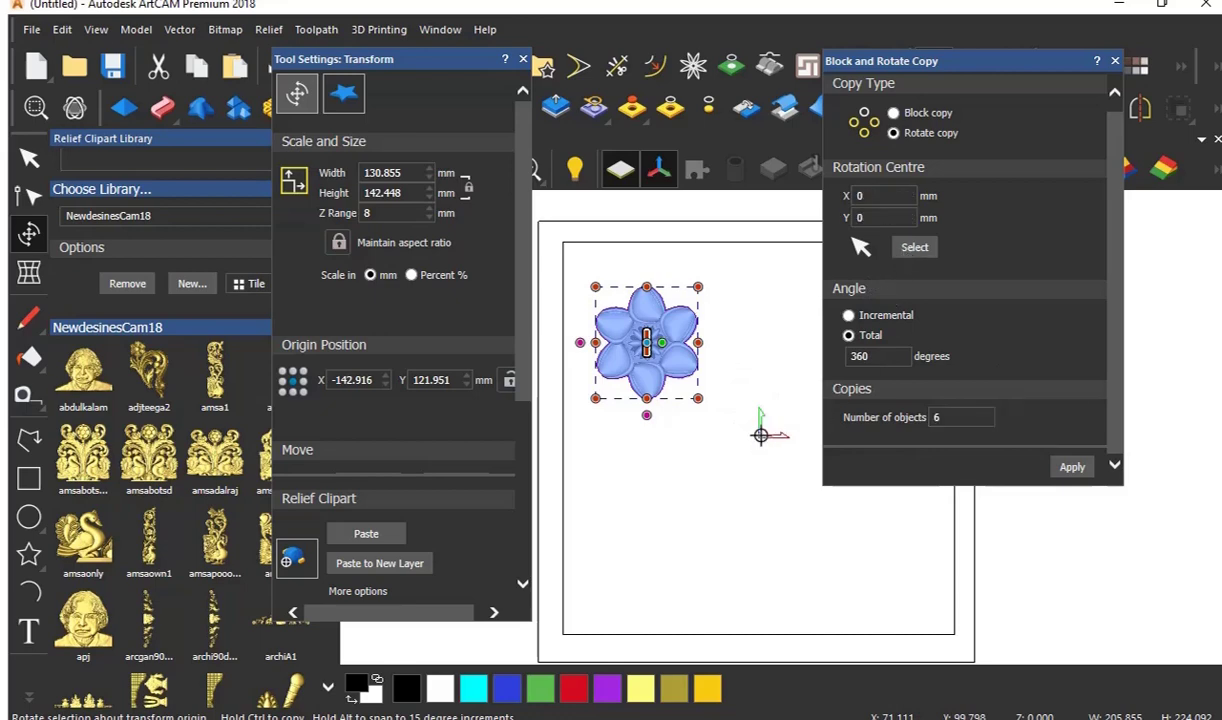
{"action": "left_click", "coordinate": [760, 435]}
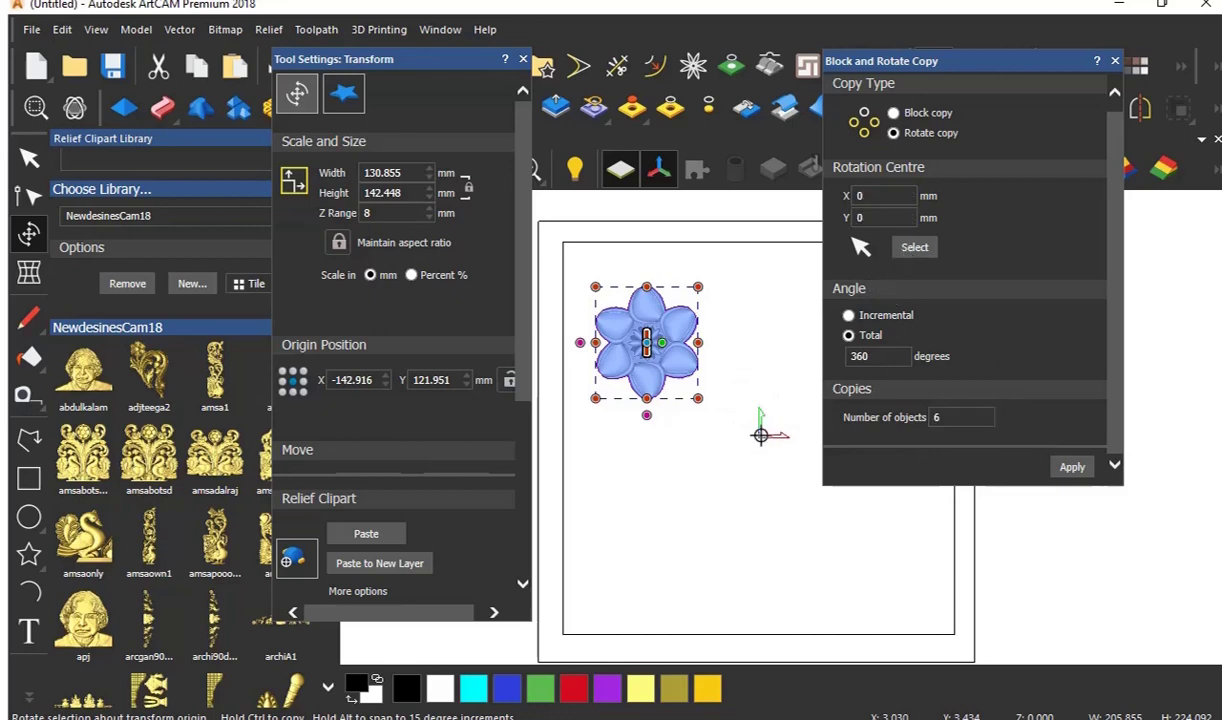
{"action": "left_click", "coordinate": [1074, 470]}
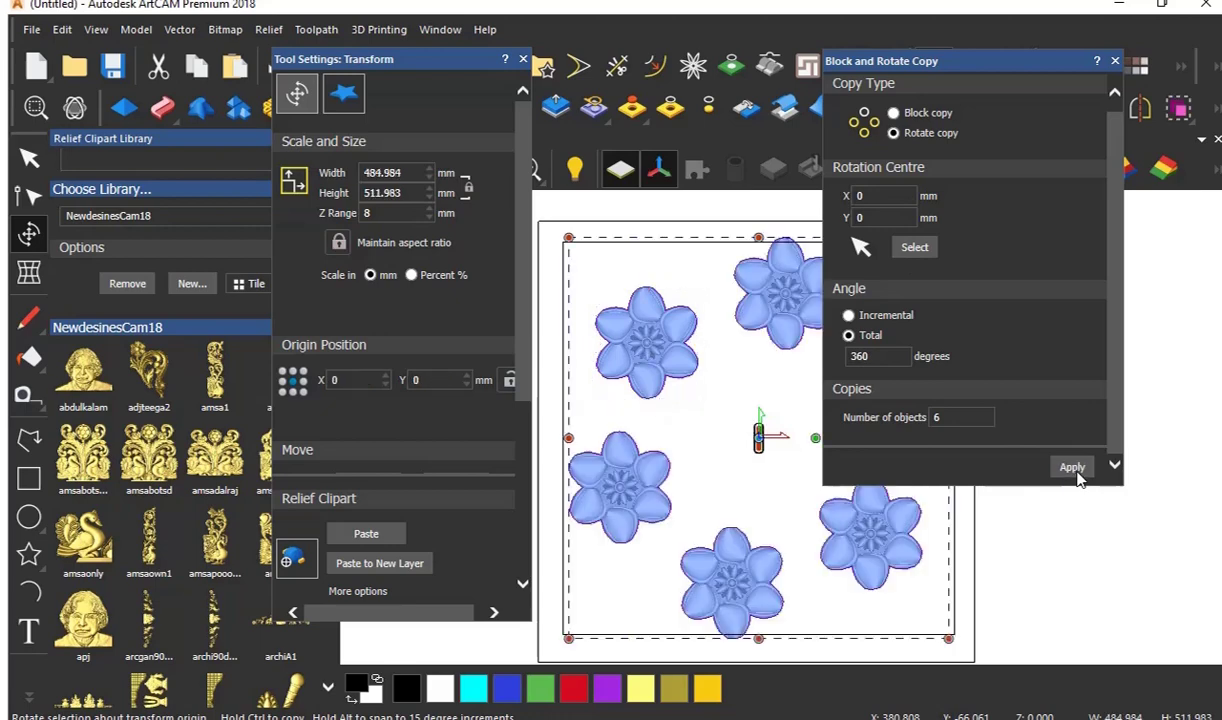
- Paste the six rotated flower cliparts into the relief and inspect the pasted ring
{"action": "scroll", "coordinate": [772, 418], "scroll_direction": "down", "scroll_amount": 4}
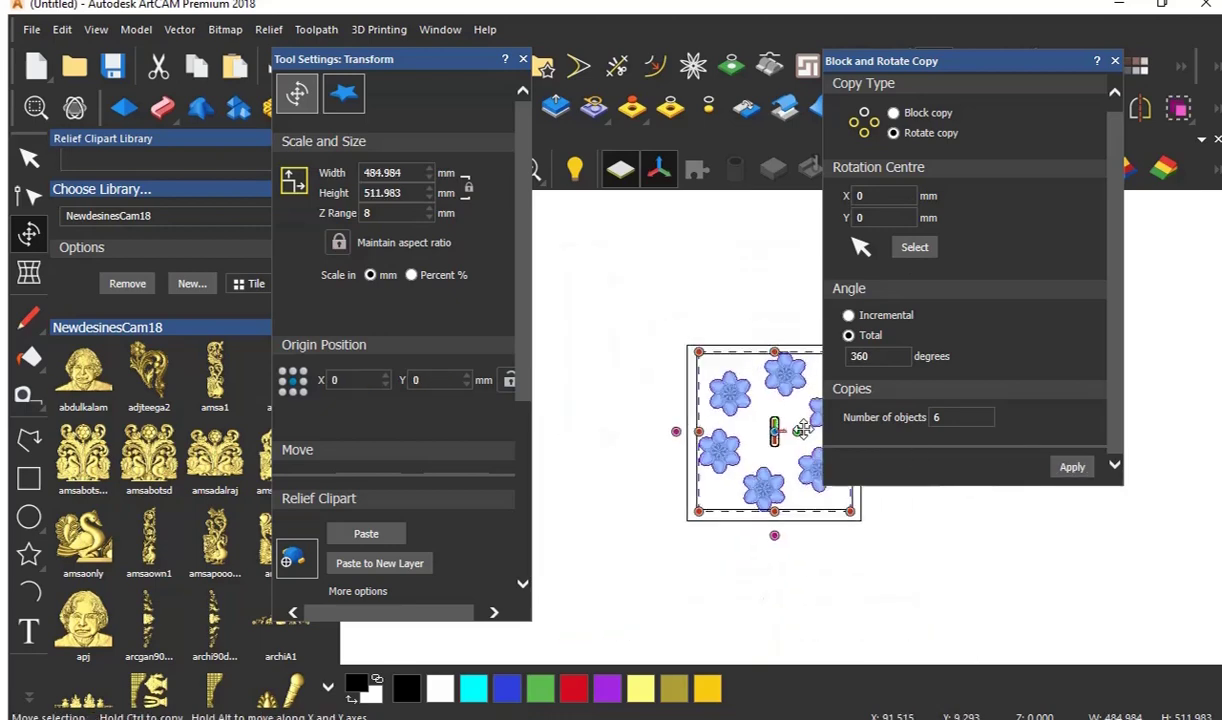
{"action": "scroll", "coordinate": [774, 425], "scroll_direction": "up", "scroll_amount": 2}
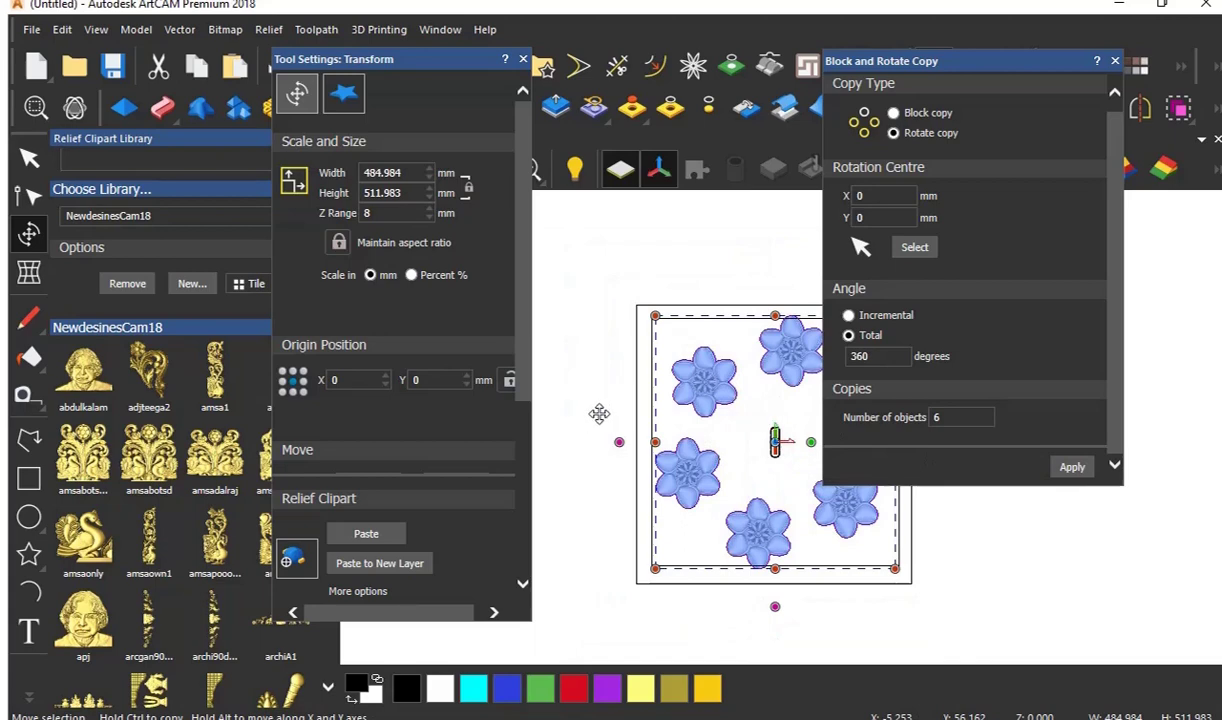
{"action": "scroll", "coordinate": [525, 430], "scroll_direction": "down", "scroll_amount": 3}
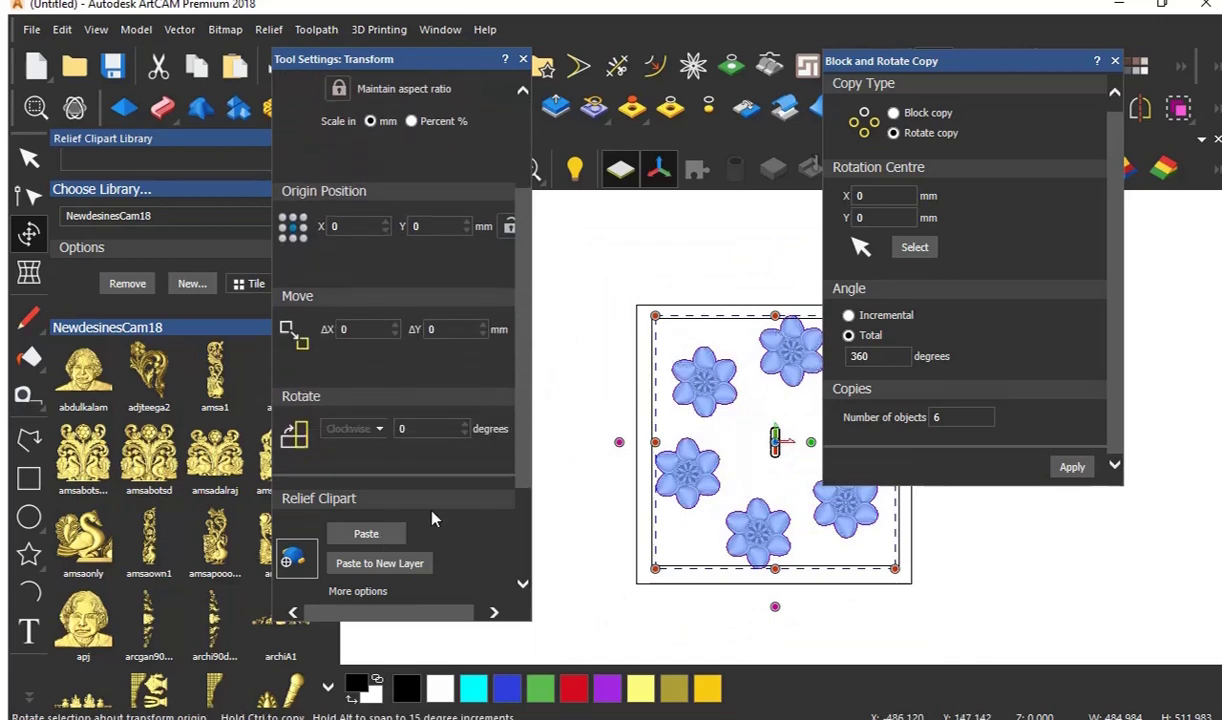
{"action": "scroll", "coordinate": [528, 465], "scroll_direction": "up", "scroll_amount": 3}
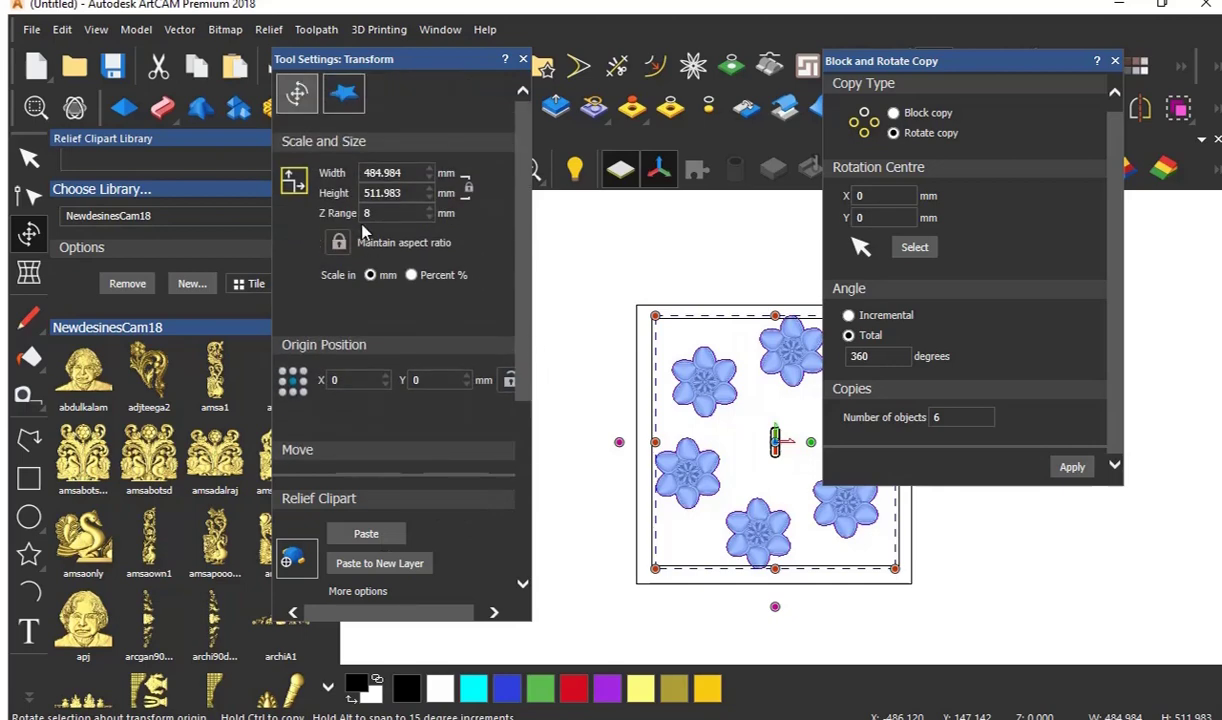
{"action": "left_click", "coordinate": [367, 537]}
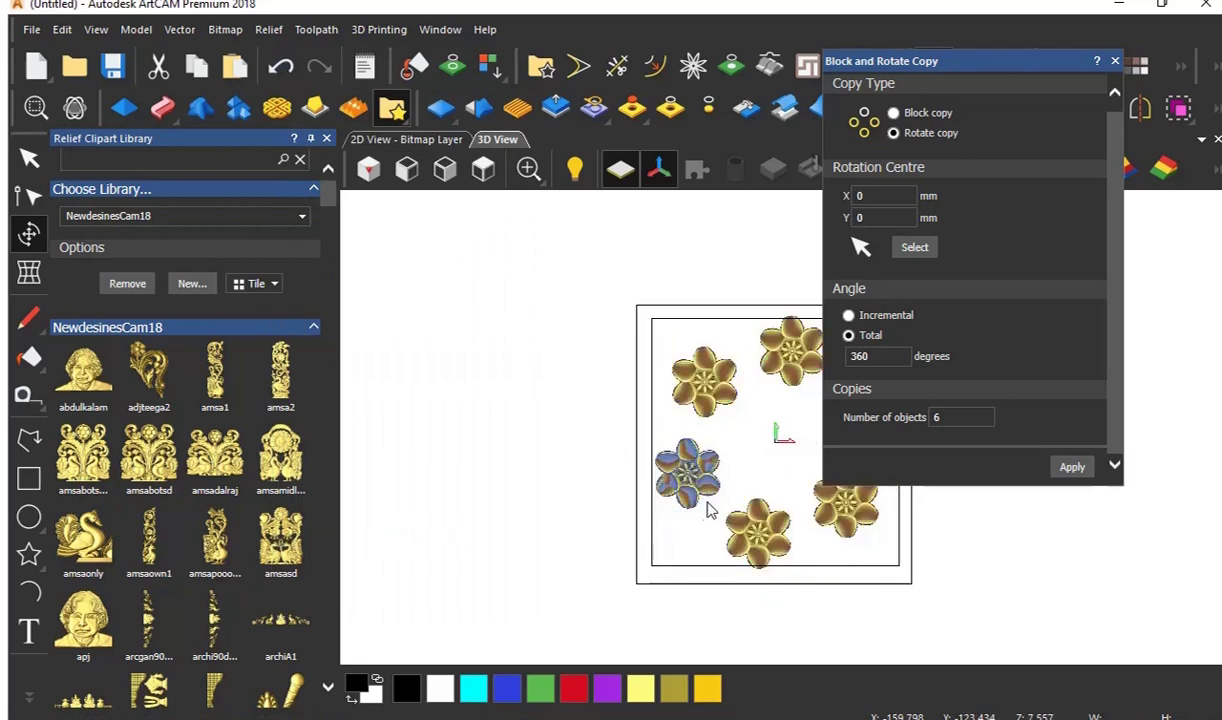
{"action": "scroll", "coordinate": [736, 520], "scroll_direction": "down", "scroll_amount": 3}
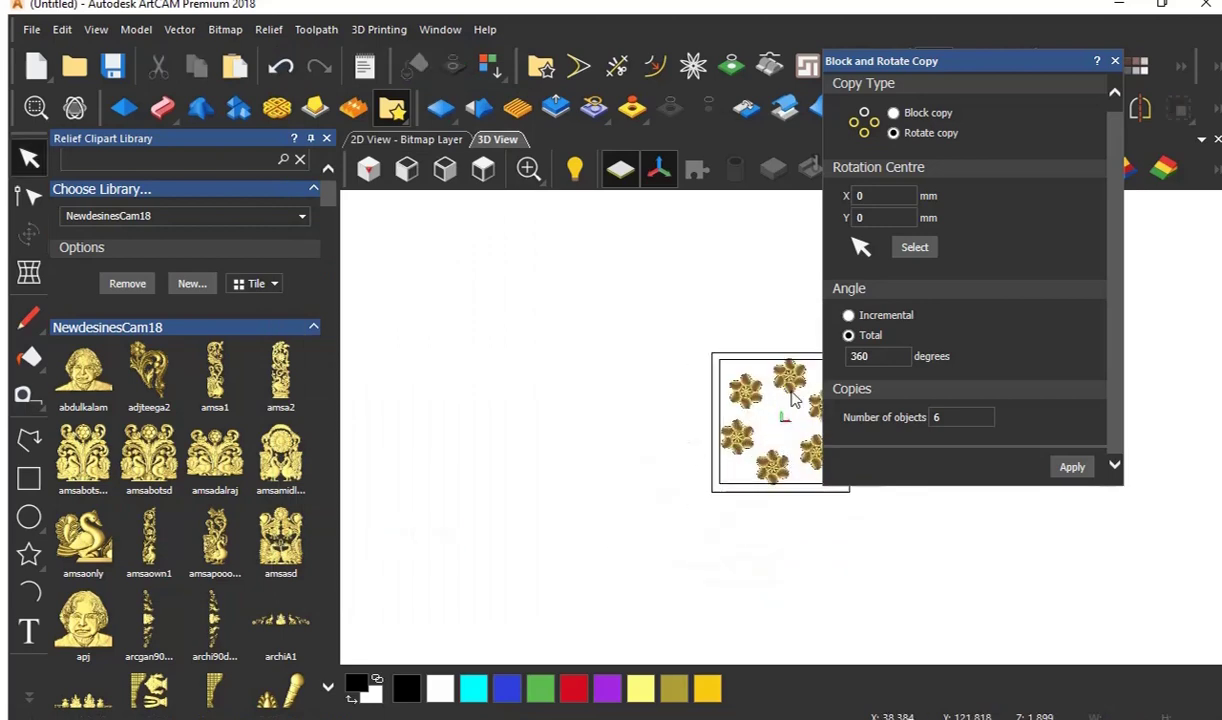
{"action": "scroll", "coordinate": [760, 470], "scroll_direction": "down", "scroll_amount": 1}
{"action": "scroll", "coordinate": [736, 440], "scroll_direction": "up", "scroll_amount": 5}
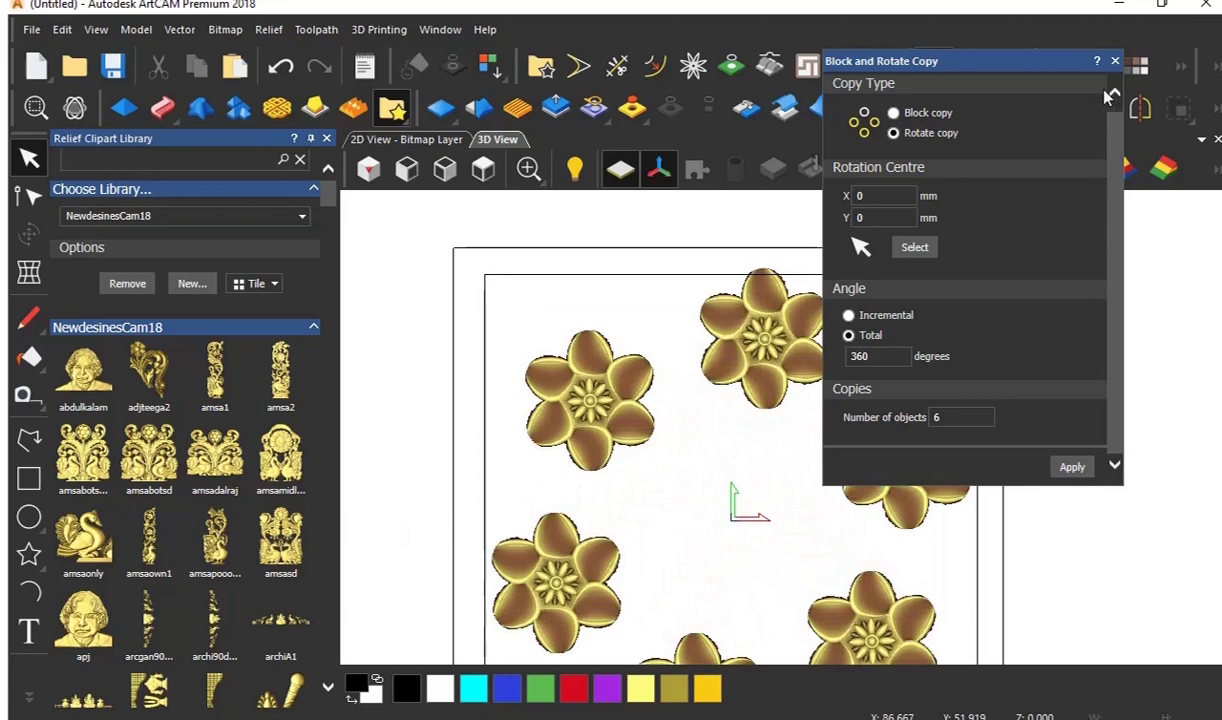
- Close the Block and Rotate Copy settings and hide the Relief Clipart Library to see the whole flower ring
{"action": "left_click", "coordinate": [1115, 61]}
{"action": "scroll", "coordinate": [743, 601], "scroll_direction": "down", "scroll_amount": 1}
{"action": "scroll", "coordinate": [743, 601], "scroll_direction": "down", "scroll_amount": 1}
{"action": "scroll", "coordinate": [897, 505], "scroll_direction": "up", "scroll_amount": 1}
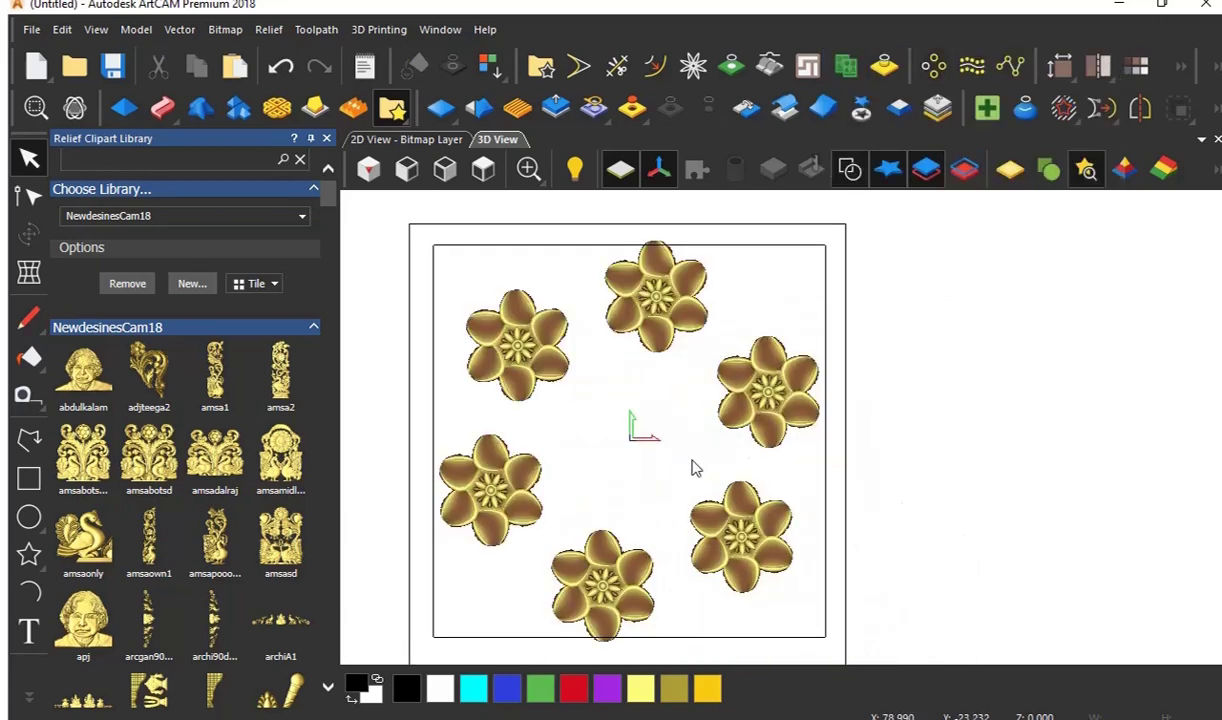
{"action": "left_click", "coordinate": [310, 138]}
{"action": "scroll", "coordinate": [507, 385], "scroll_direction": "up", "scroll_amount": 1}
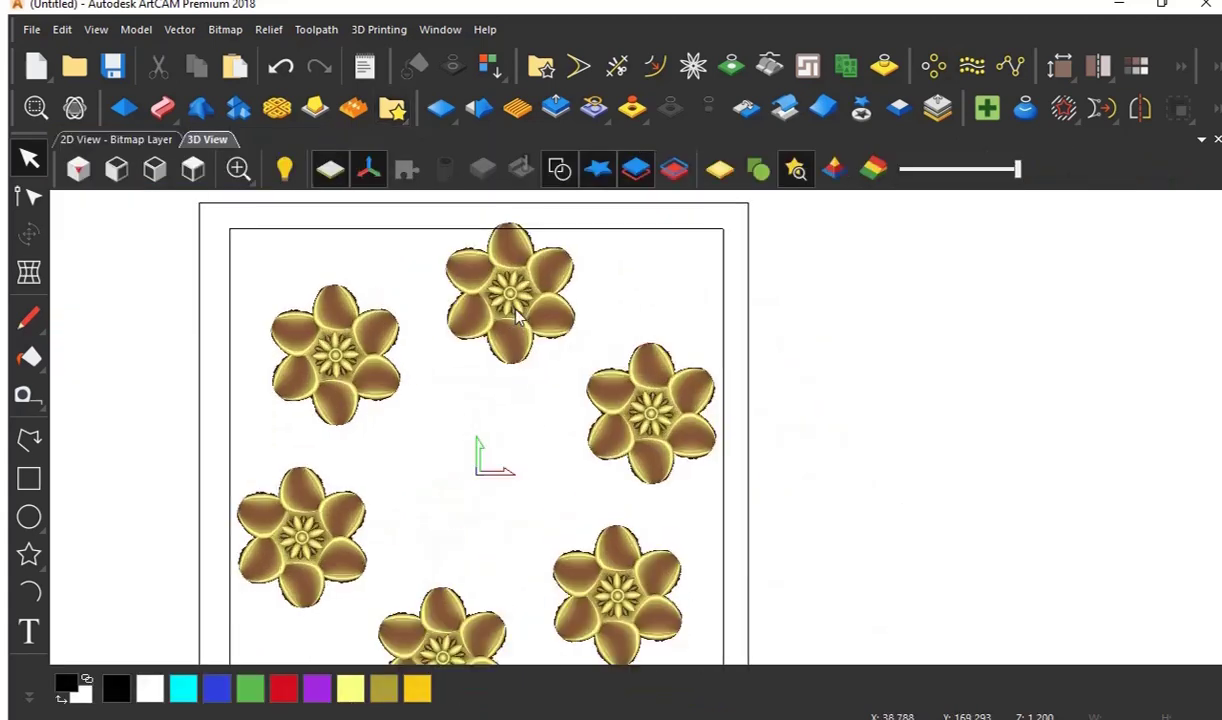
{"action": "scroll", "coordinate": [540, 378], "scroll_direction": "down", "scroll_amount": 1}
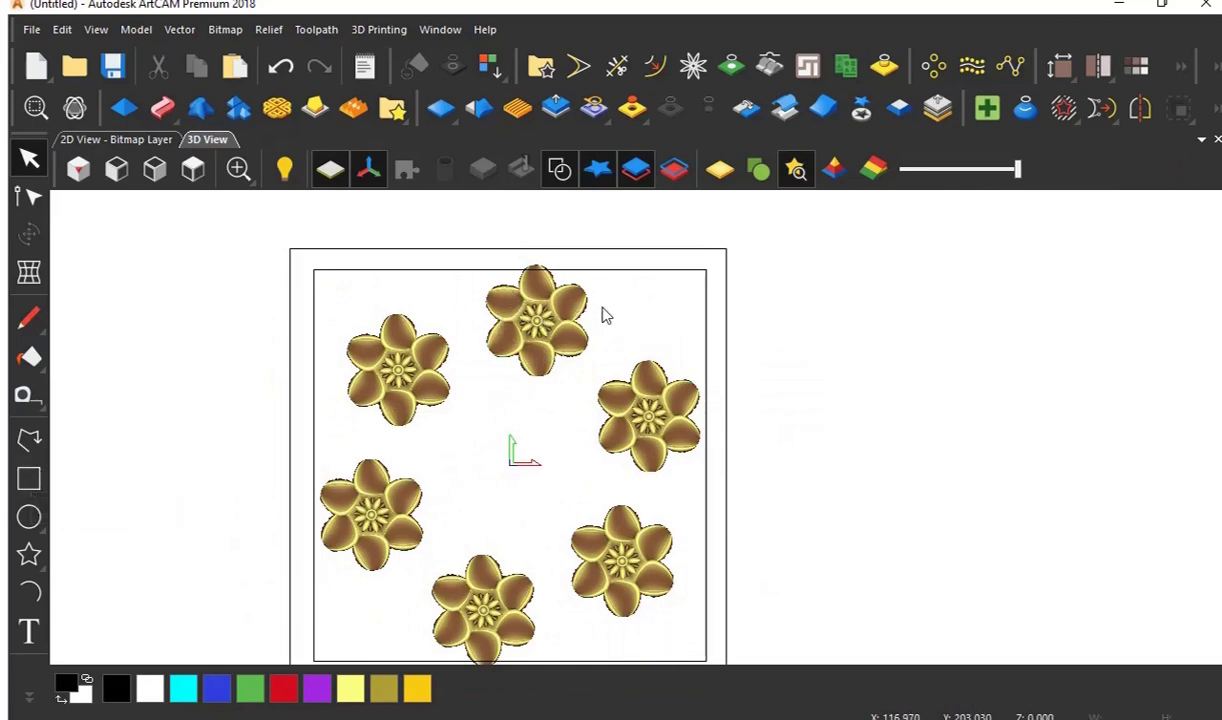
{"action": "left_click", "coordinate": [30, 478]}
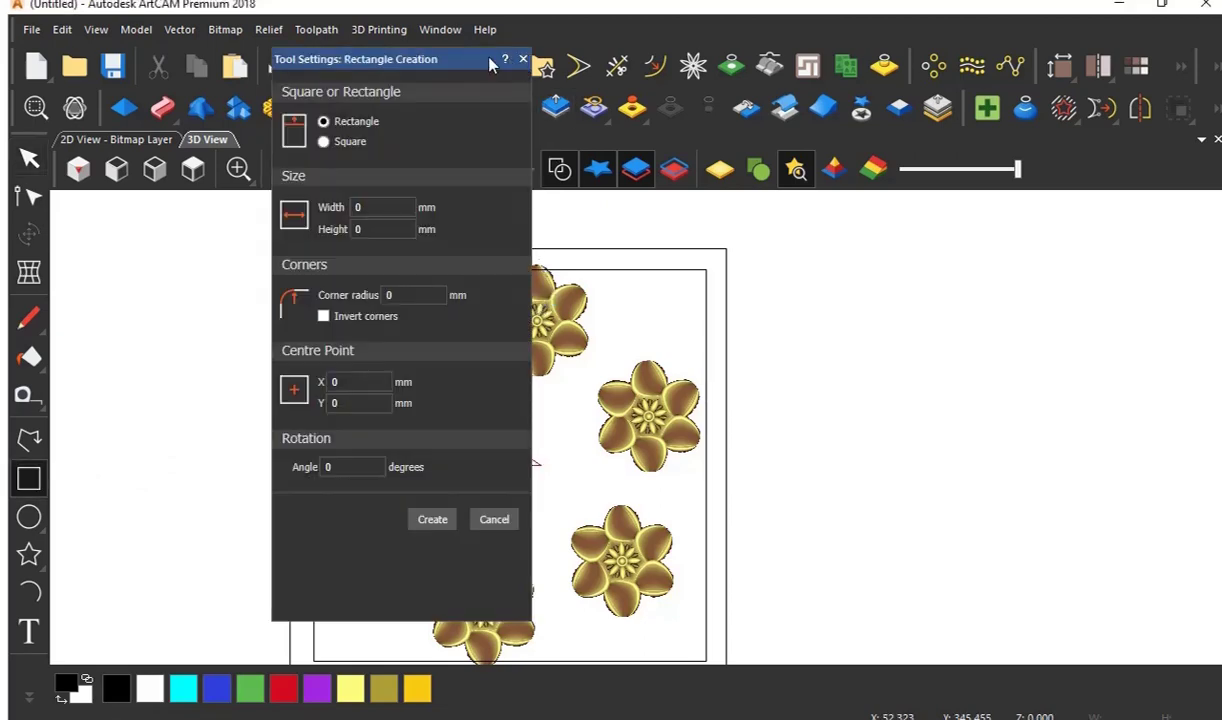
{"action": "left_click_drag", "start_coordinate": [490, 64], "coordinate": [345, 61]}
{"action": "left_click_drag", "start_coordinate": [473, 250], "coordinate": [603, 379]}
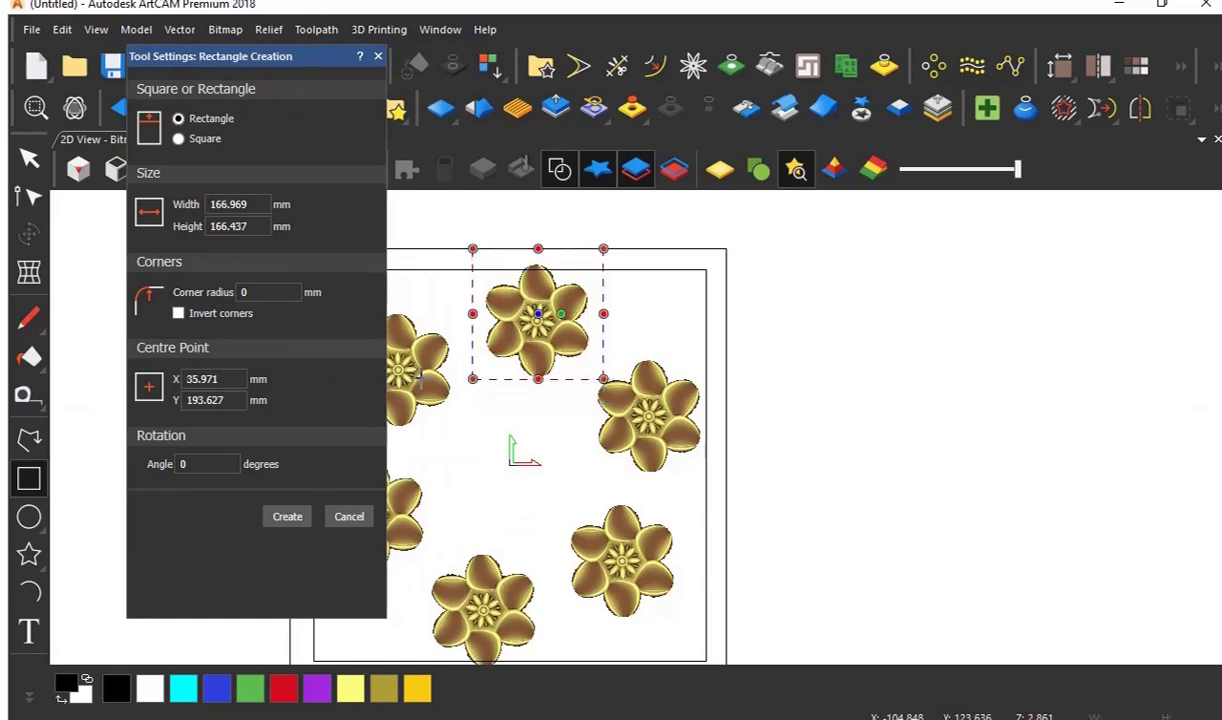
{"action": "left_click", "coordinate": [350, 517]}
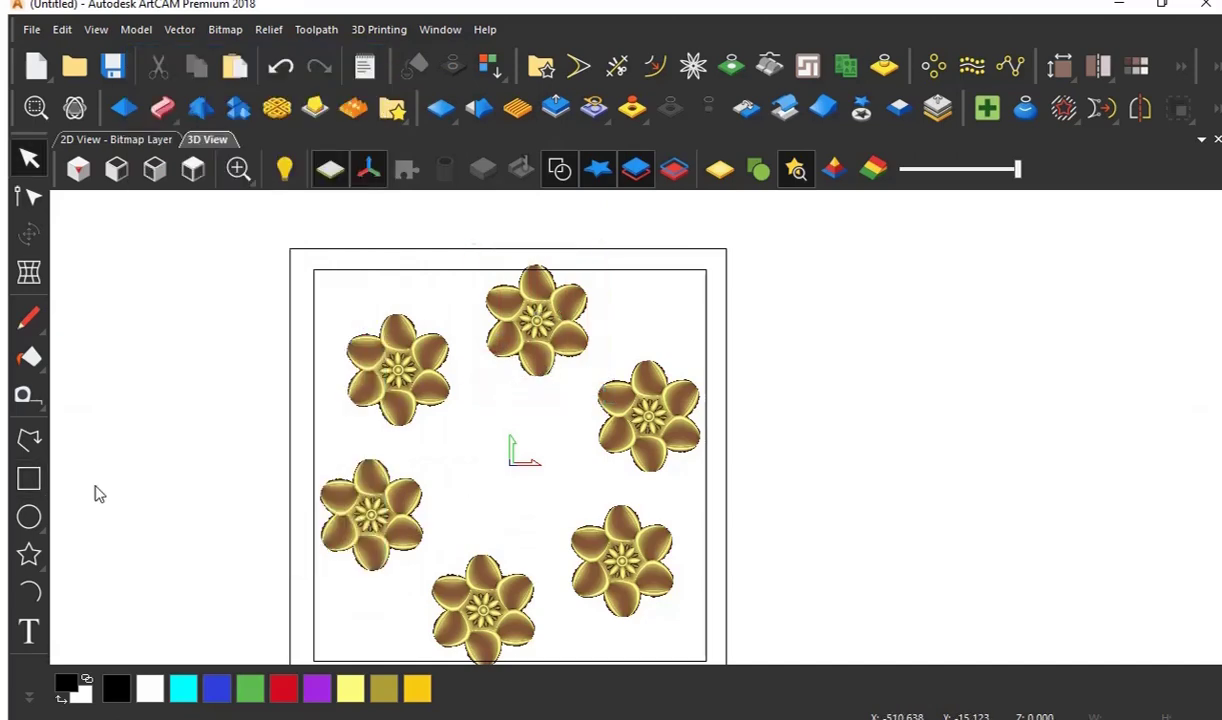
- Draw a rectangle about 157 by 162 mm around the topmost flower of the ring
{"action": "left_click", "coordinate": [28, 479]}
{"action": "left_click_drag", "start_coordinate": [470, 253], "coordinate": [592, 380]}
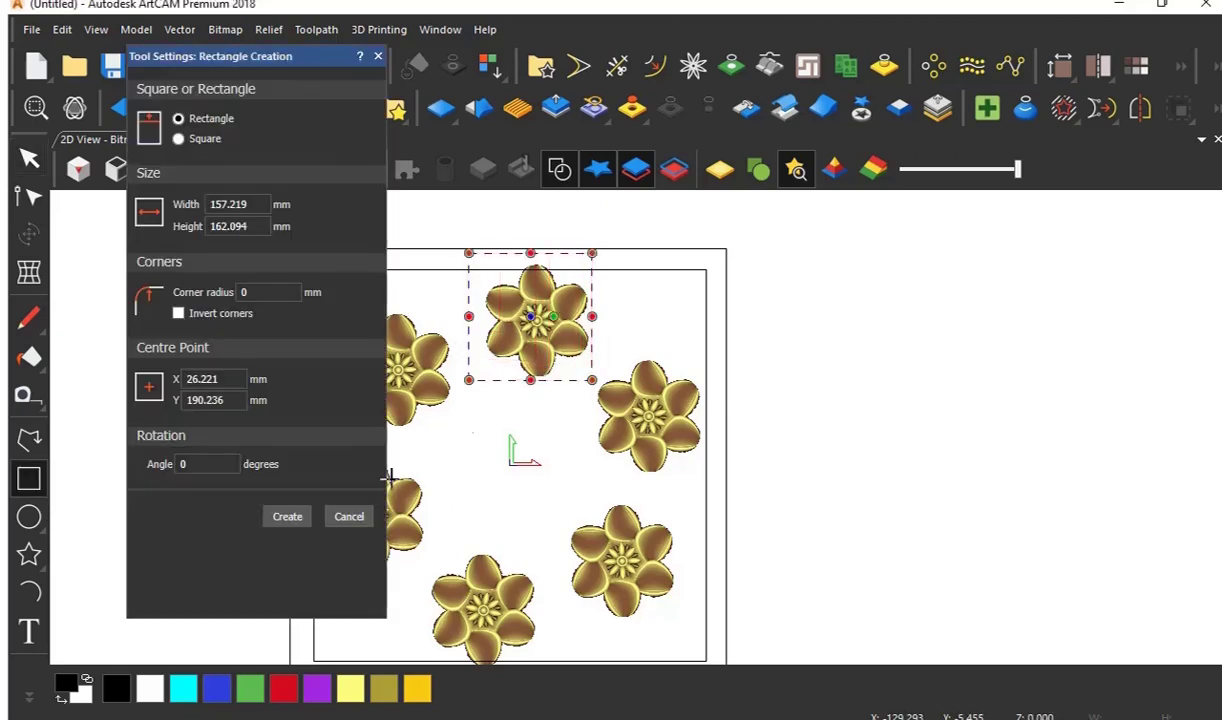
{"action": "left_click", "coordinate": [287, 516]}
{"action": "left_click", "coordinate": [349, 516]}
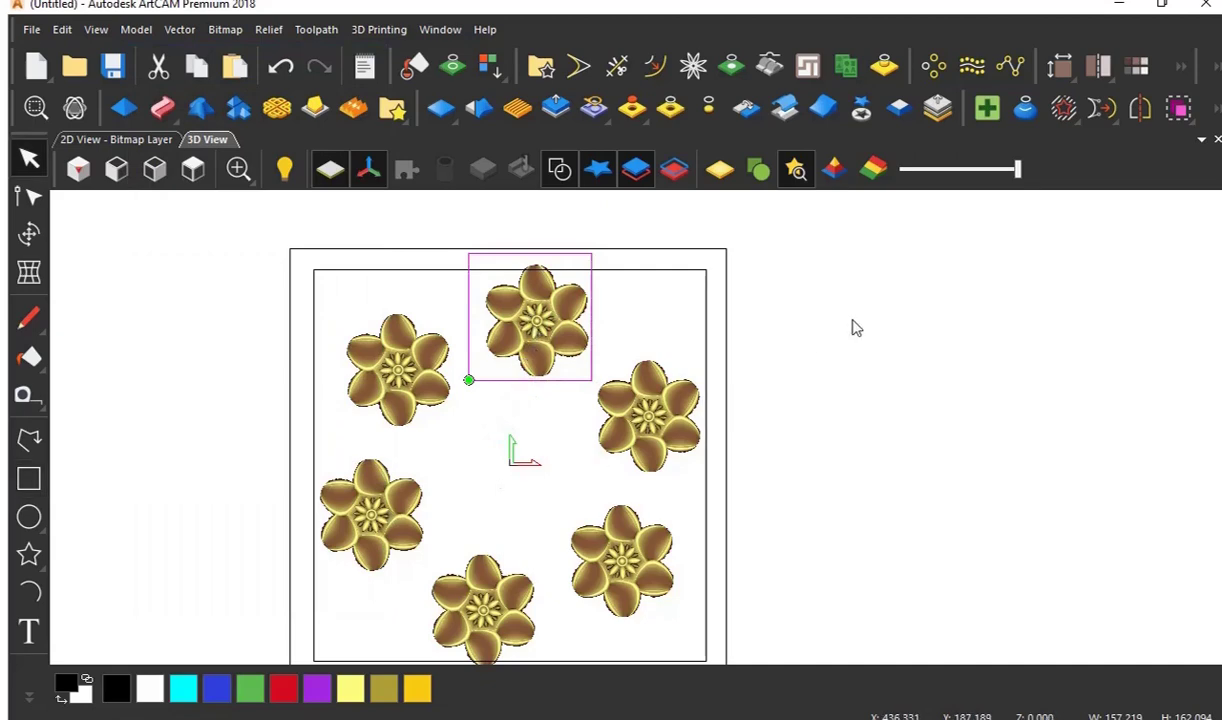
- Turn the flower inside the rectangle back into movable relief clipart and move it to the model origin at X 0, Y 0
{"action": "left_click", "coordinate": [861, 110]}
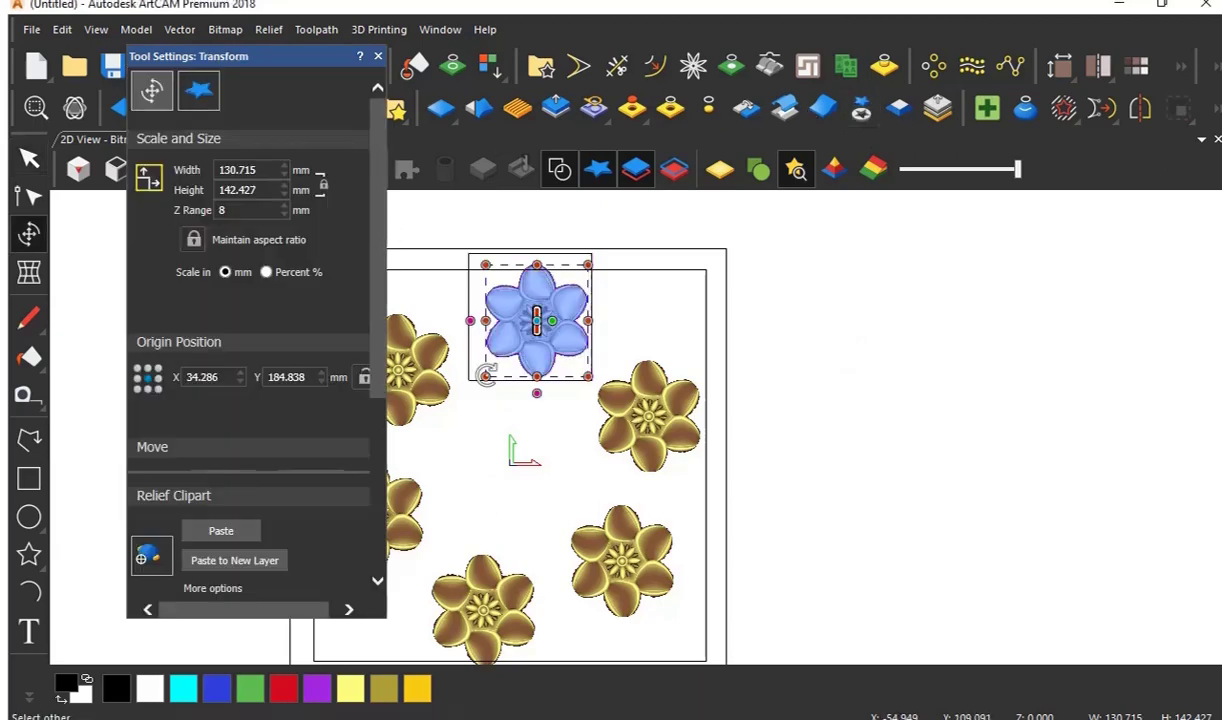
{"action": "scroll", "coordinate": [537, 337], "scroll_direction": "up", "scroll_amount": 2}
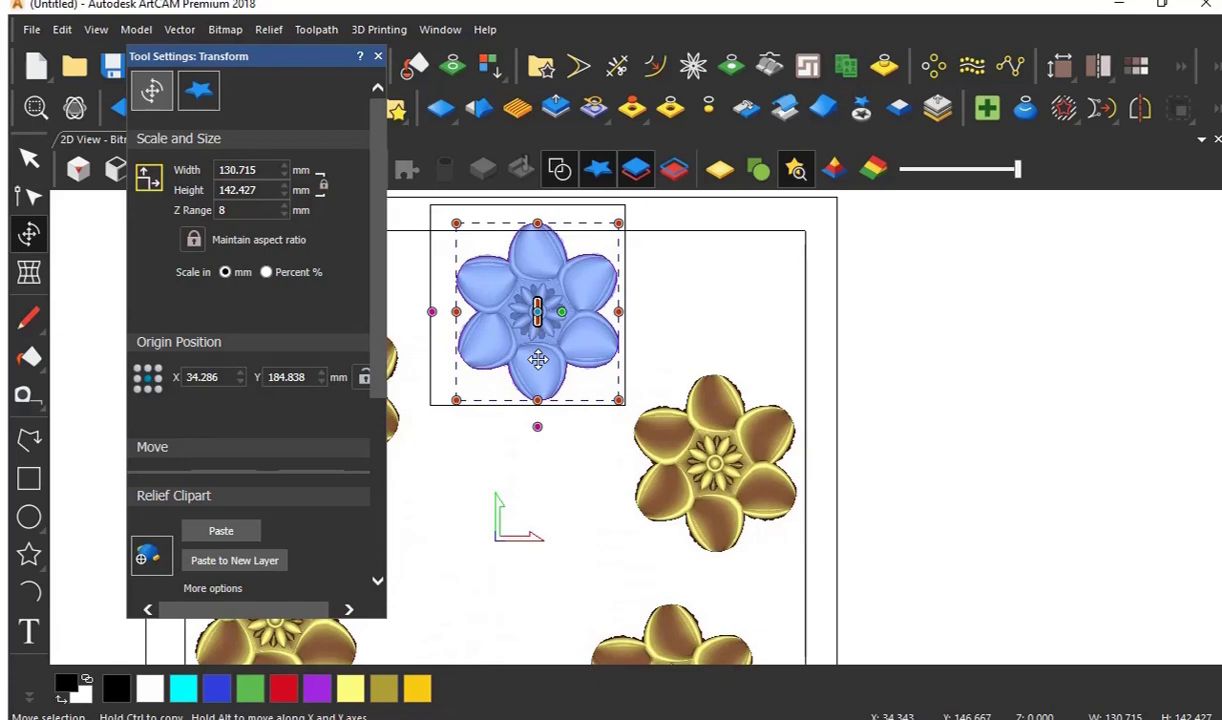
{"action": "left_click_drag", "start_coordinate": [537, 311], "coordinate": [495, 540]}
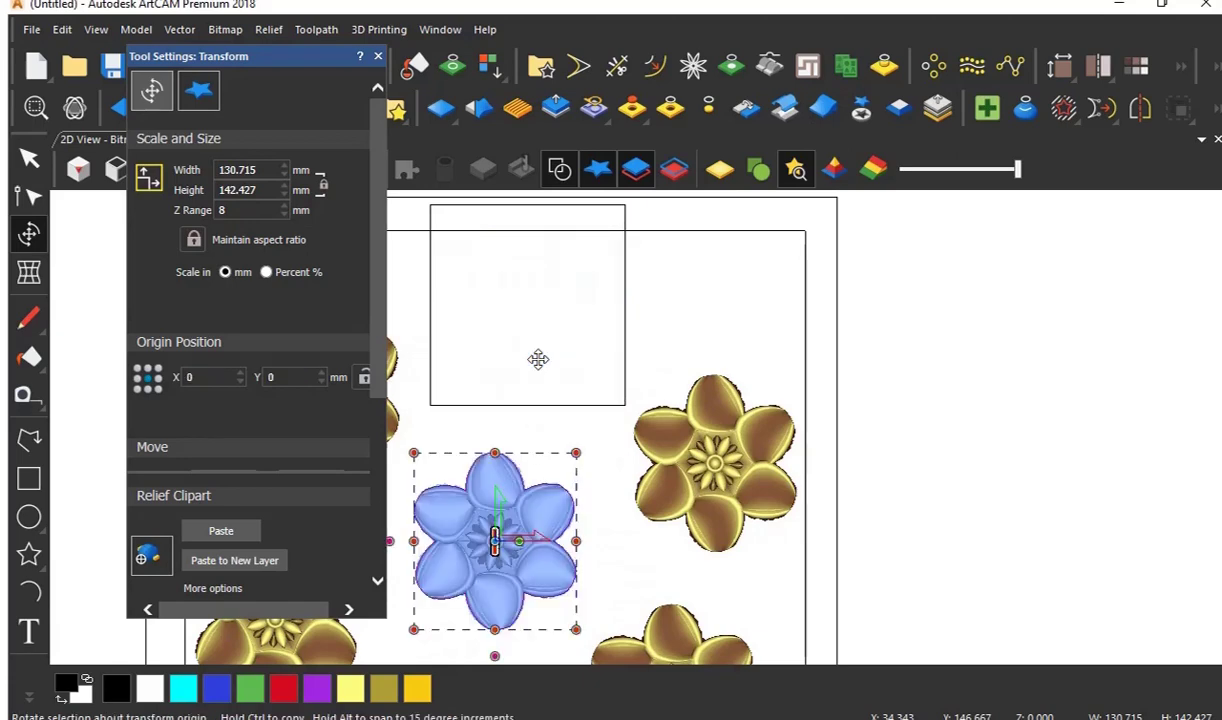
{"action": "scroll", "coordinate": [535, 374], "scroll_direction": "down", "scroll_amount": 2}
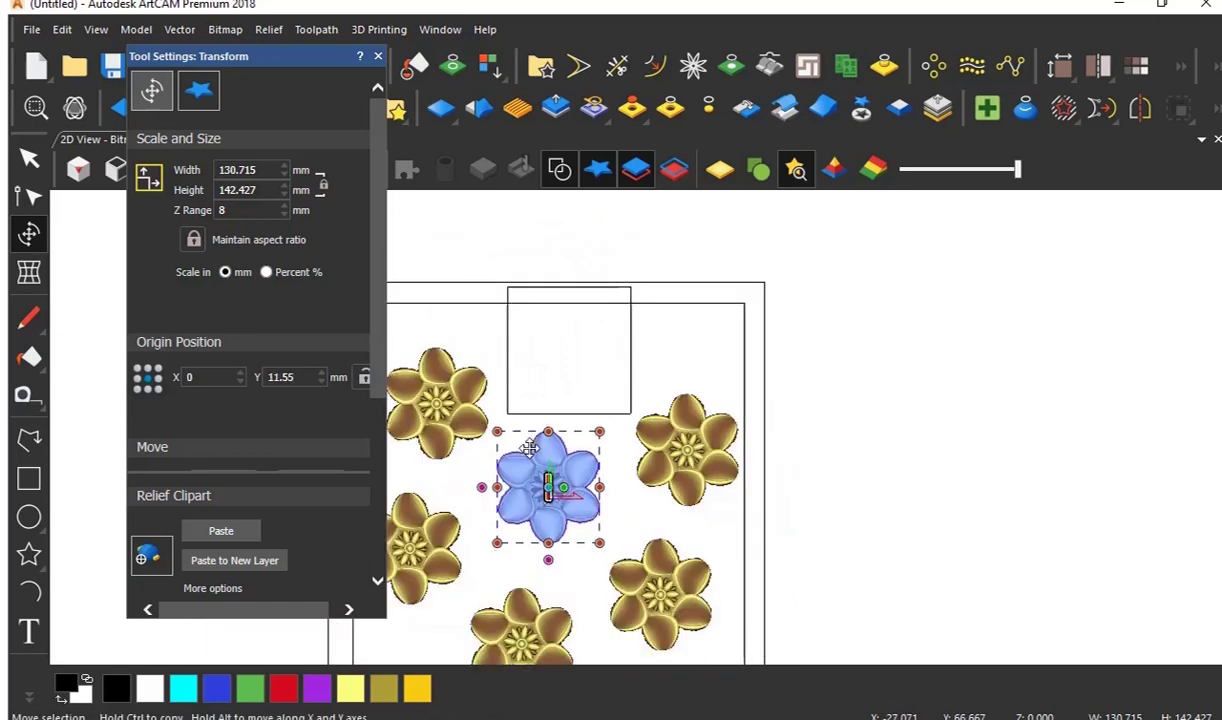
- Move the blue flower clipart from the model centre up into the rectangle, to about X 27.6, Y 162.2 mm
{"action": "left_click_drag", "start_coordinate": [551, 486], "coordinate": [566, 385]}
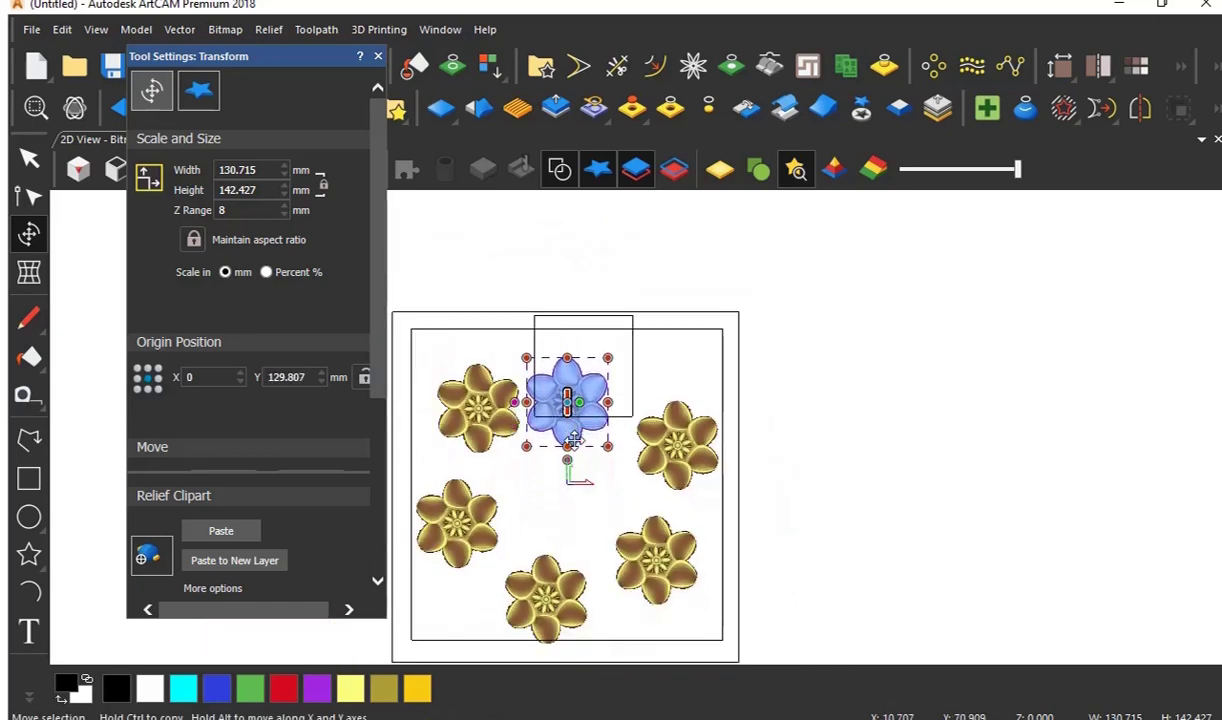
{"action": "left_click_drag", "start_coordinate": [572, 440], "coordinate": [621, 404]}
{"action": "scroll", "coordinate": [608, 428], "scroll_direction": "down", "scroll_amount": 2}
{"action": "scroll", "coordinate": [615, 419], "scroll_direction": "up", "scroll_amount": 2}
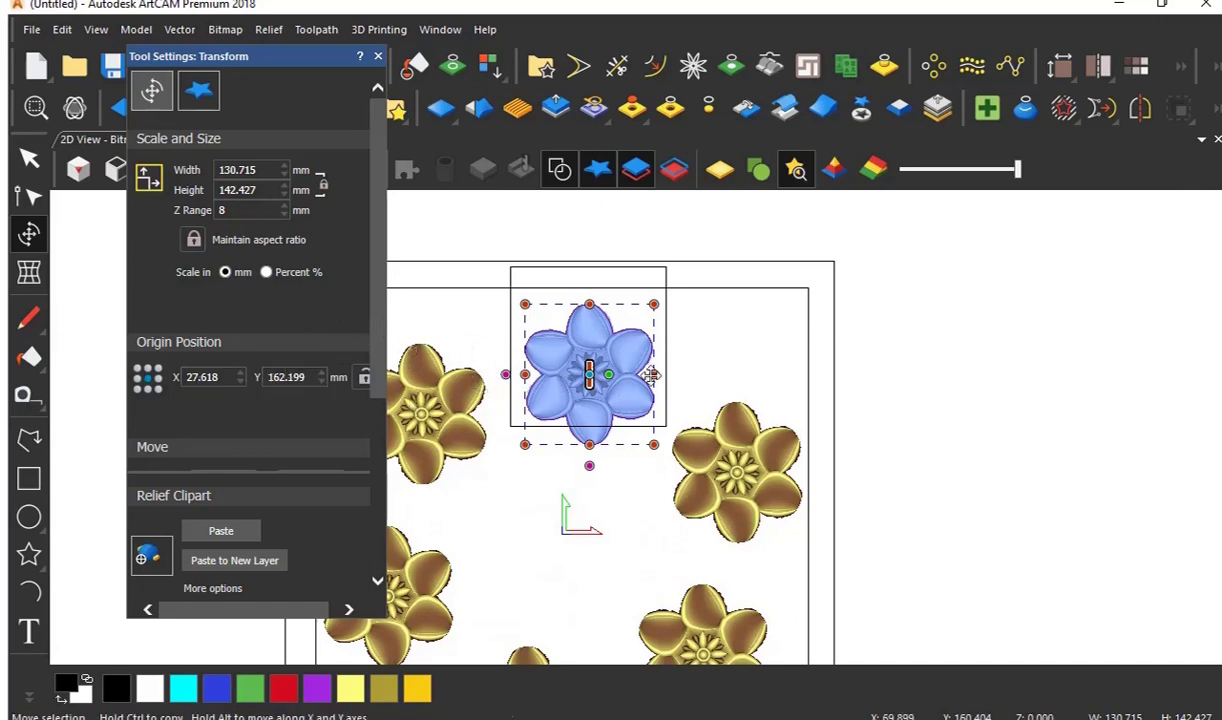
{"action": "scroll", "coordinate": [627, 397], "scroll_direction": "up", "scroll_amount": 2}
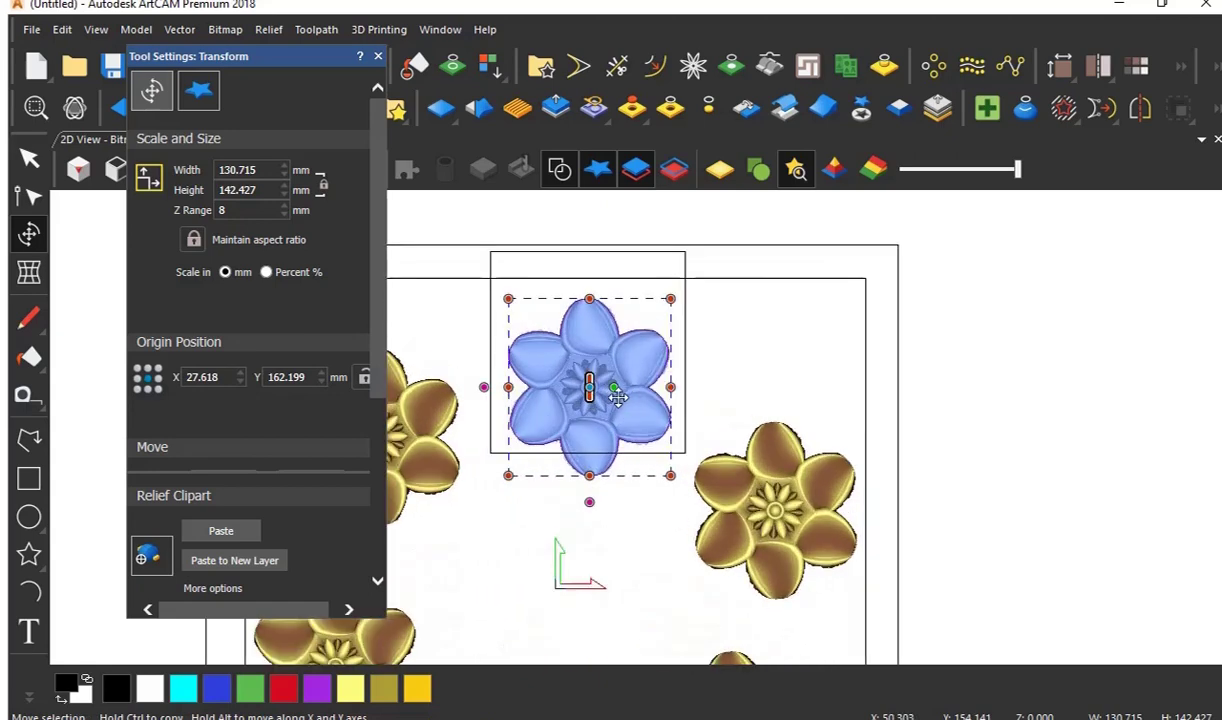
{"action": "scroll", "coordinate": [610, 437], "scroll_direction": "up", "scroll_amount": 1}
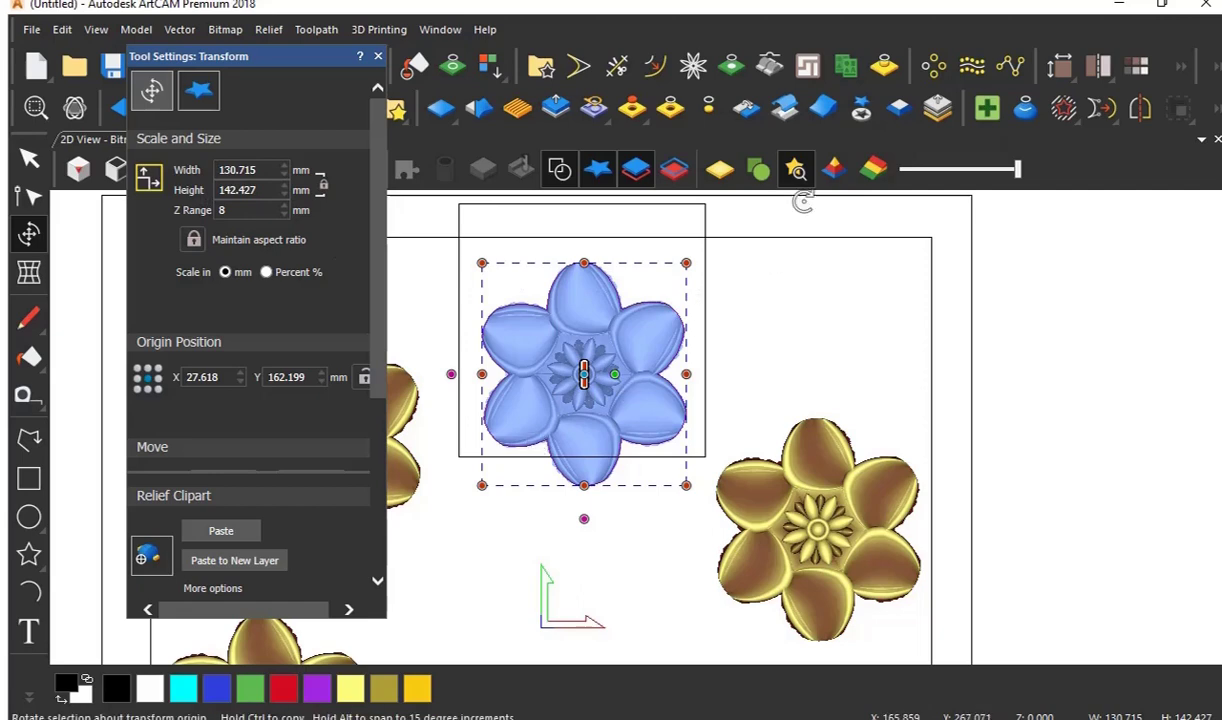
- Paste the repositioned flower clipart back into the relief using the Transform settings and inspect the whole flower ring
{"action": "key", "text": "Escape"}
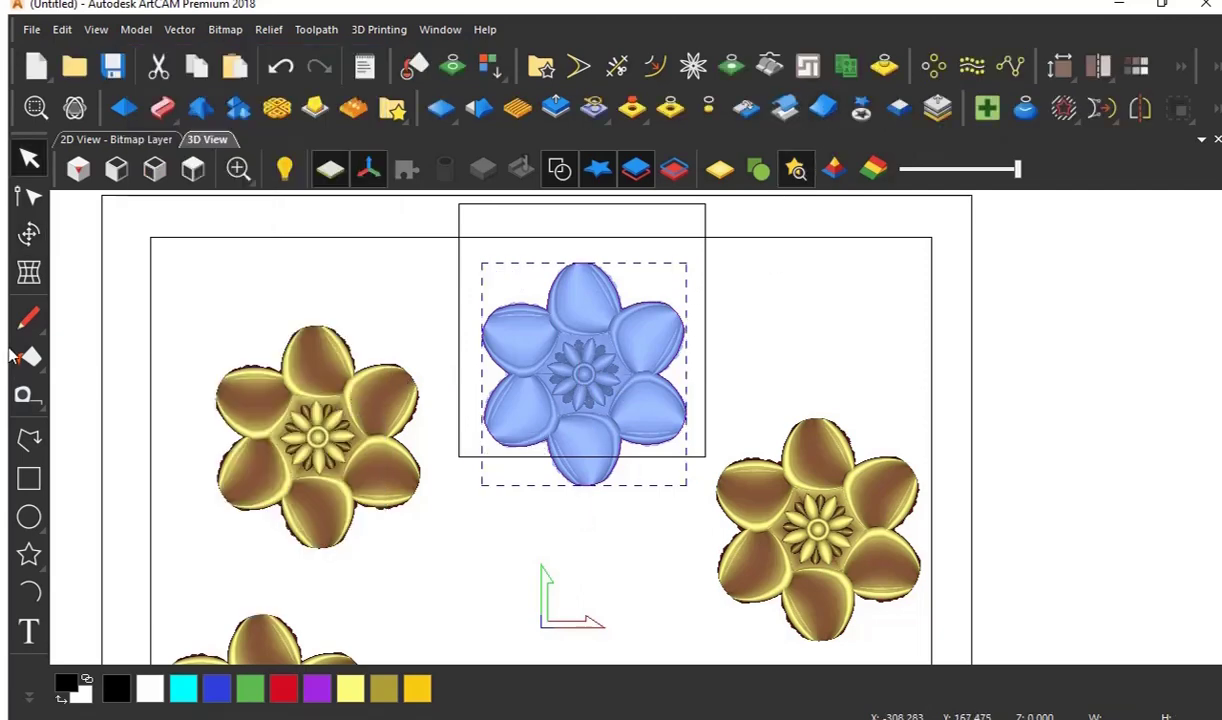
{"action": "left_click", "coordinate": [29, 235]}
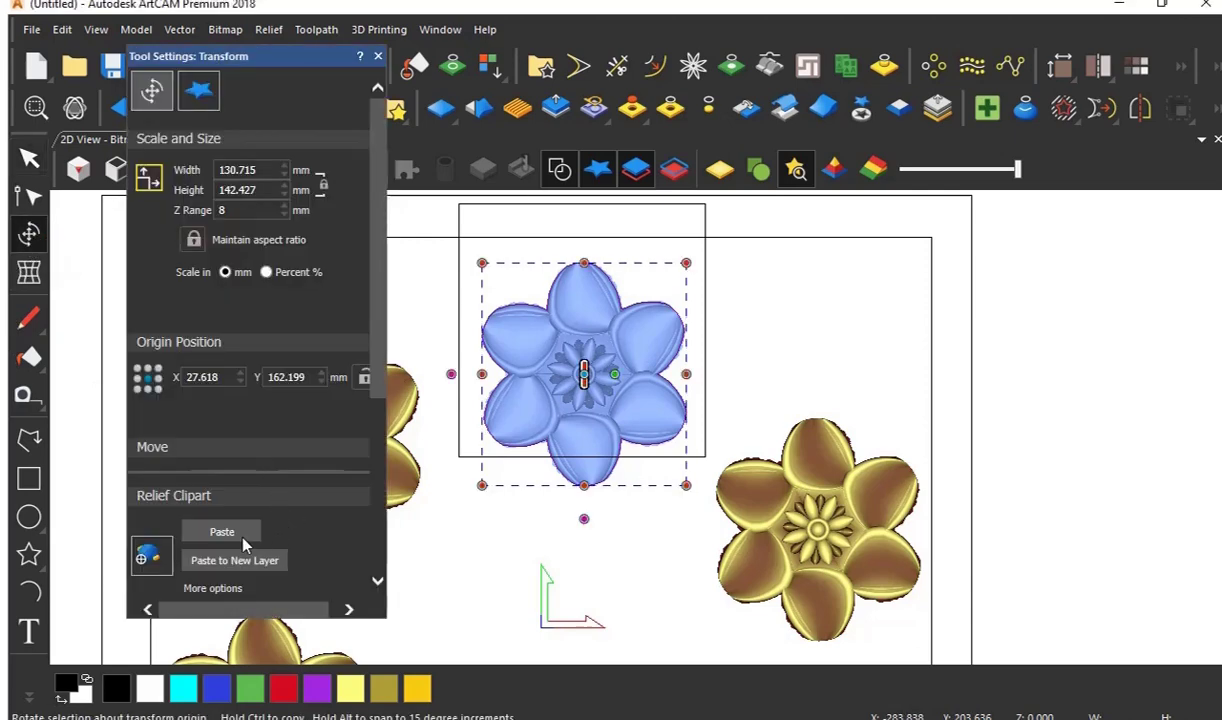
{"action": "left_click", "coordinate": [222, 533]}
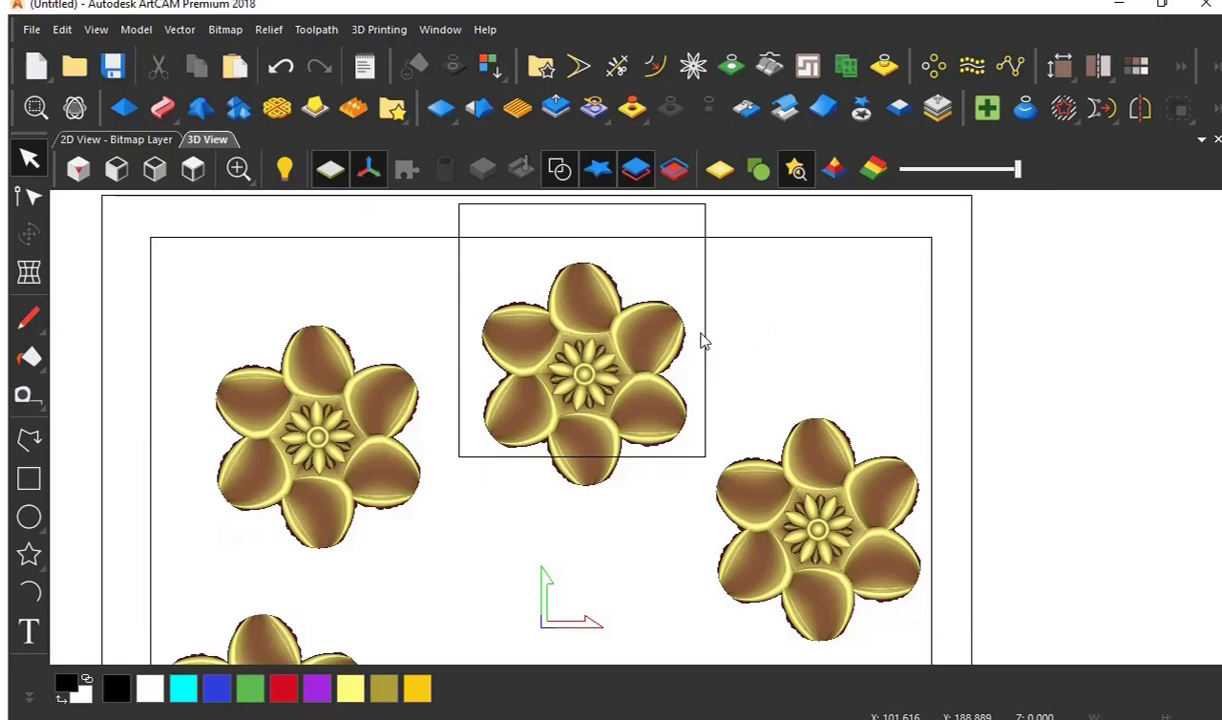
{"action": "scroll", "coordinate": [296, 354], "scroll_direction": "down", "scroll_amount": 5}
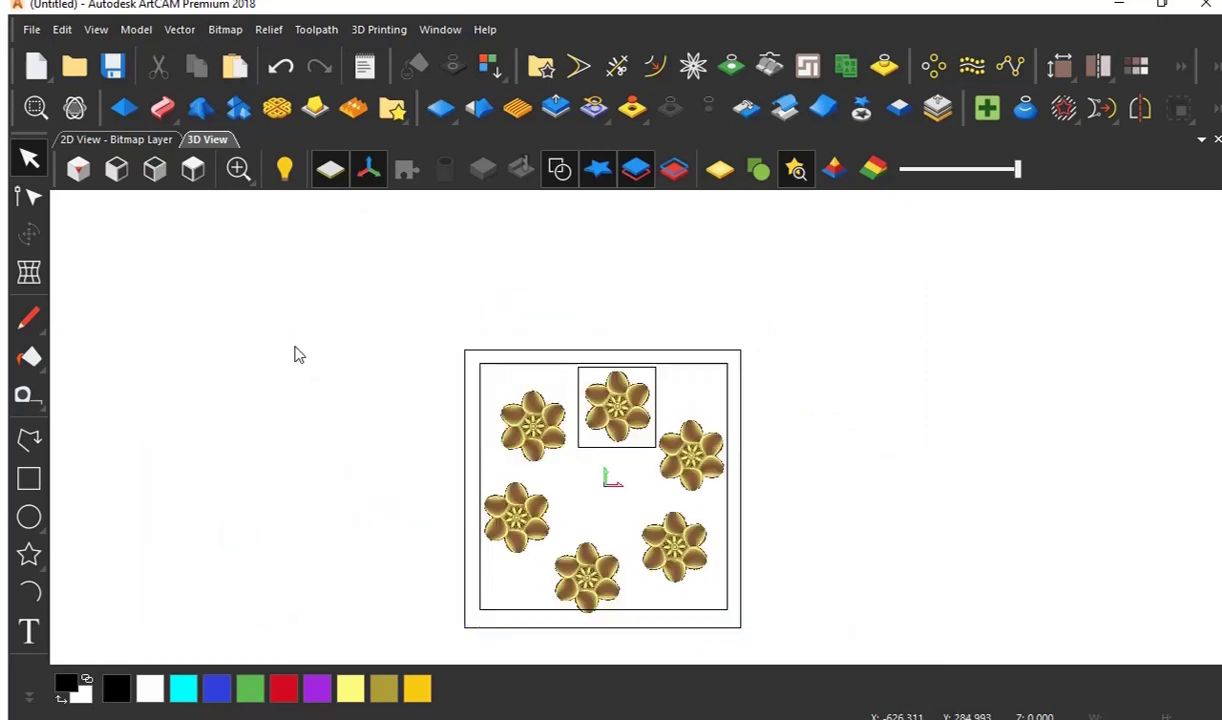